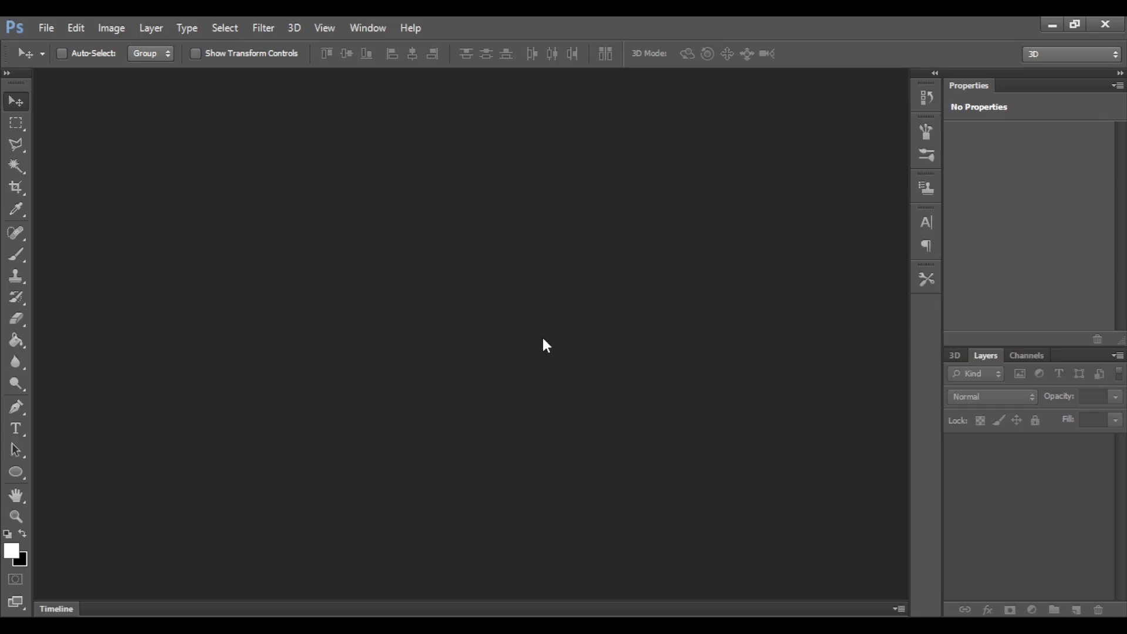
- Create a new white RGB document 2560 pixels wide and 1440 pixels high
{"action": "key", "text": "ctrl+n"}
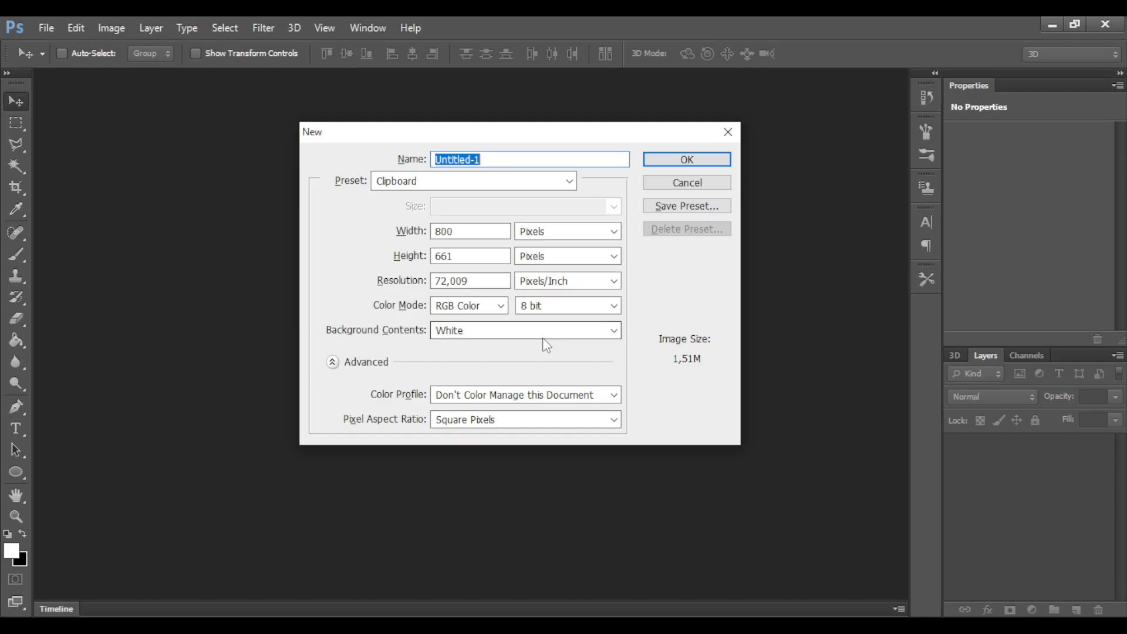
{"action": "key", "text": "Tab"}
{"action": "key", "text": "Tab"}
{"action": "type", "text": "2560"}
{"action": "key", "text": "Tab"}
{"action": "key", "text": "Tab"}
{"action": "type", "text": "1440"}
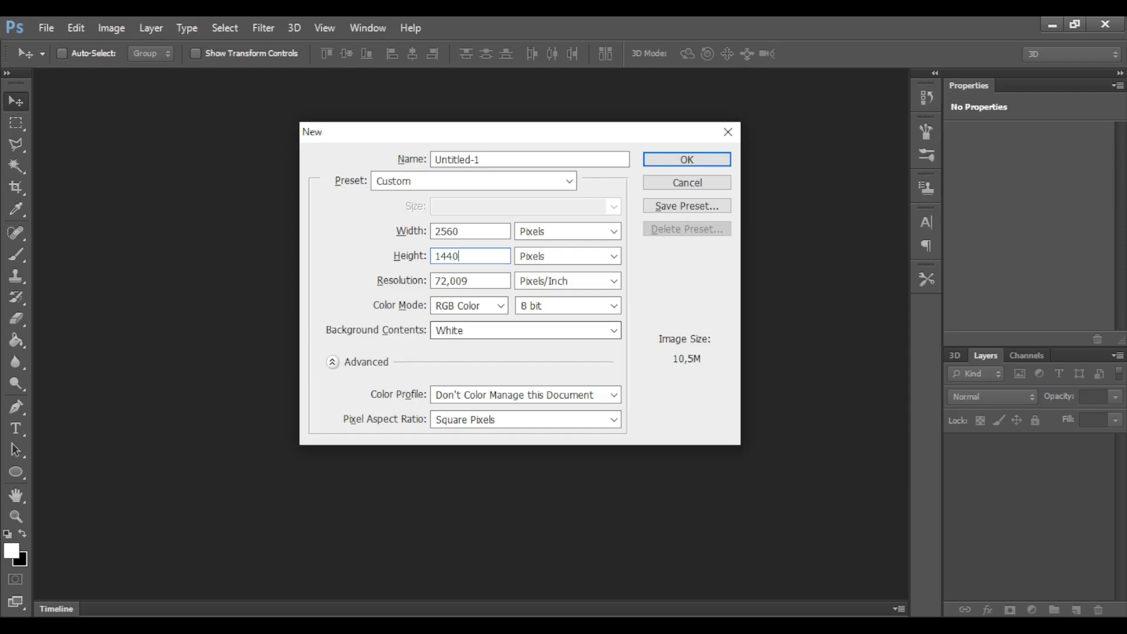
{"action": "key", "text": "Return"}
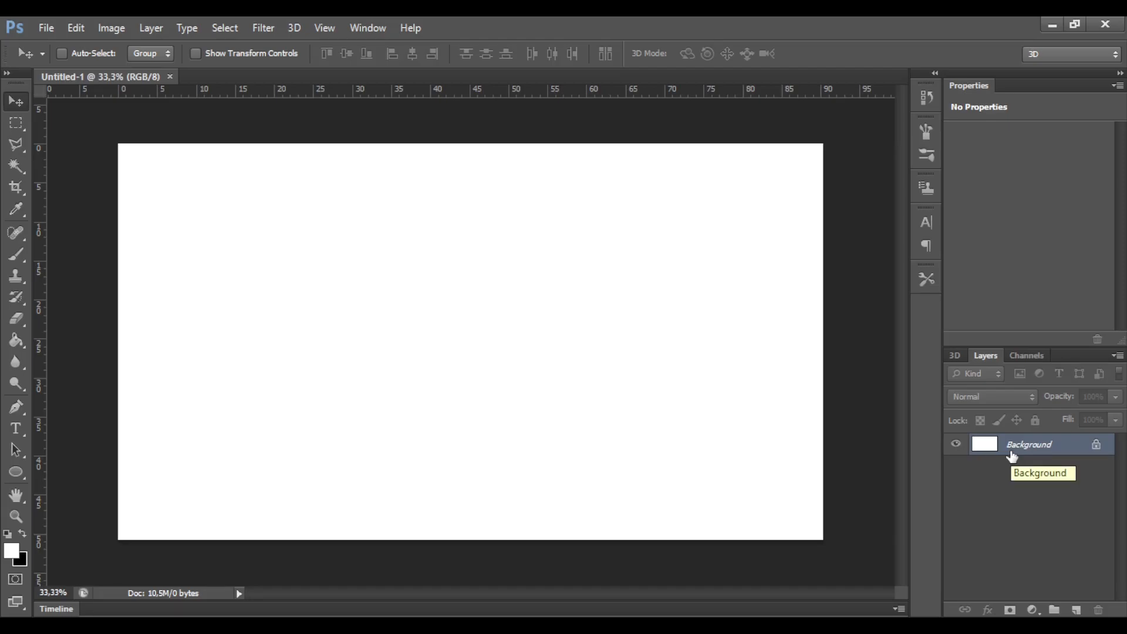
{"action": "left_click", "coordinate": [42, 30]}
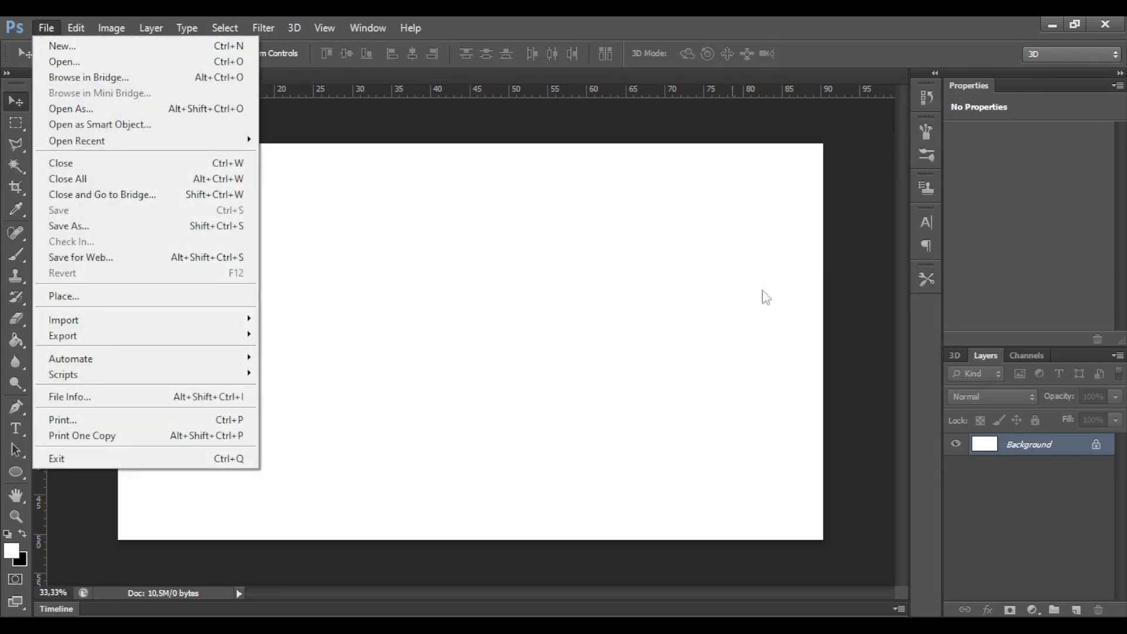
{"action": "left_click", "coordinate": [779, 318]}
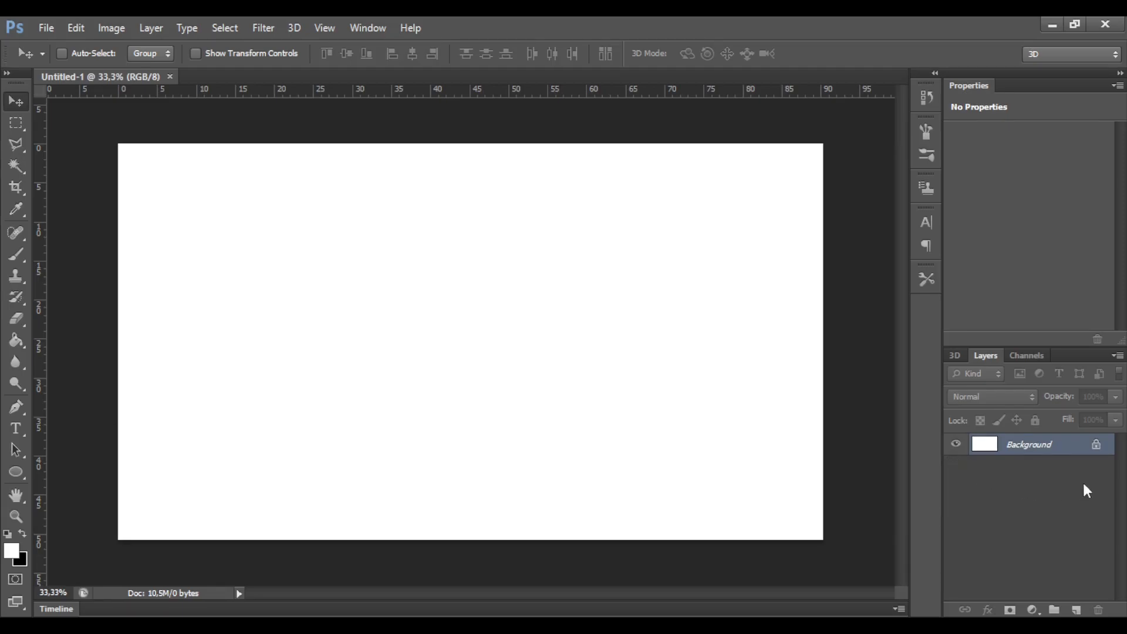
- Unlock the Background layer by converting it to a regular layer with the default name
{"action": "double_click", "coordinate": [1096, 449]}
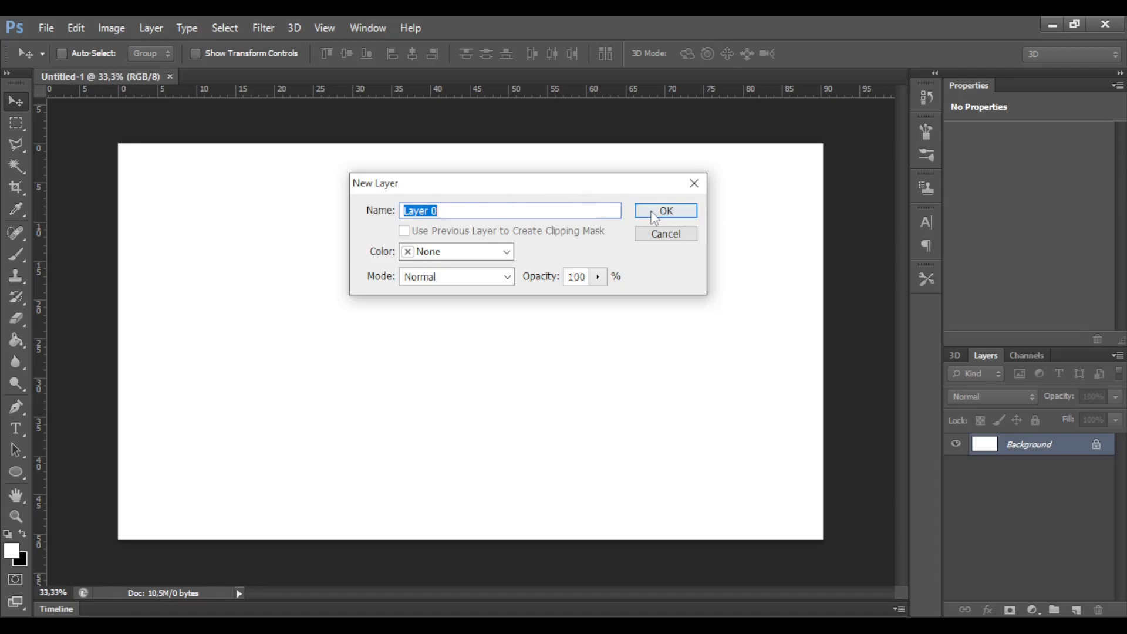
{"action": "left_click_drag", "start_coordinate": [457, 208], "coordinate": [364, 208]}
{"action": "left_click_drag", "start_coordinate": [466, 206], "coordinate": [327, 215]}
{"action": "left_click", "coordinate": [488, 210]}
{"action": "left_click_drag", "start_coordinate": [489, 210], "coordinate": [285, 222]}
{"action": "left_click", "coordinate": [438, 210]}
{"action": "left_click_drag", "start_coordinate": [438, 210], "coordinate": [331, 219]}
{"action": "left_click", "coordinate": [477, 210]}
{"action": "left_click", "coordinate": [650, 213]}
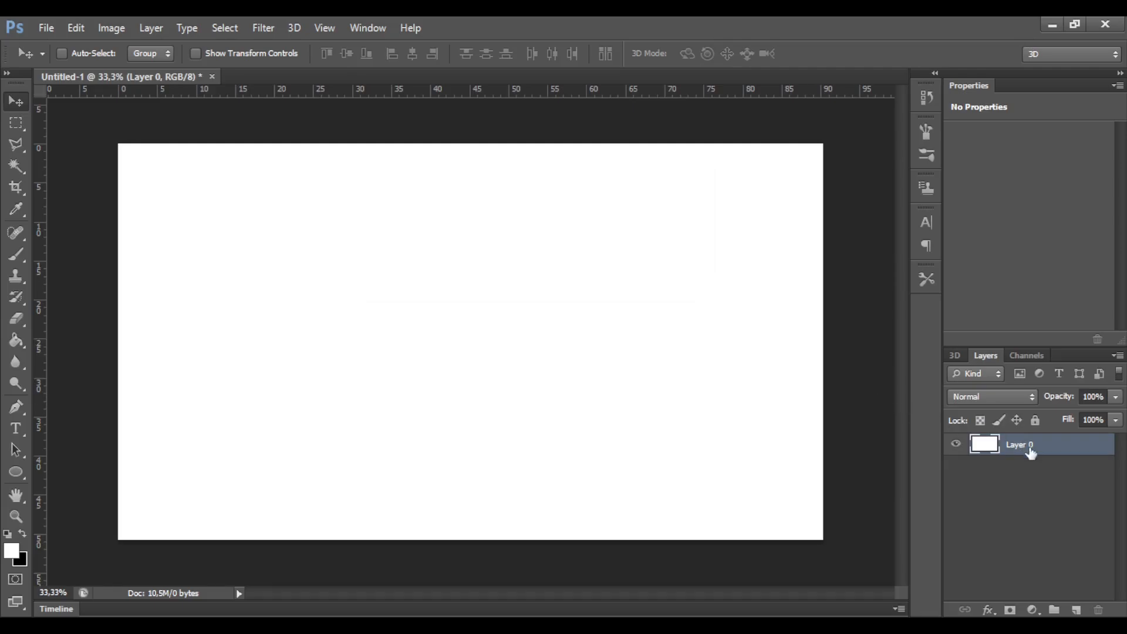
- Rename the unlocked background layer to "fundo"
{"action": "double_click", "coordinate": [1016, 446]}
{"action": "type", "text": "fundo"}
{"action": "key", "text": "Return"}
- Set the Type tool's text color to bright yellow, ffde00
{"action": "left_click", "coordinate": [15, 431]}
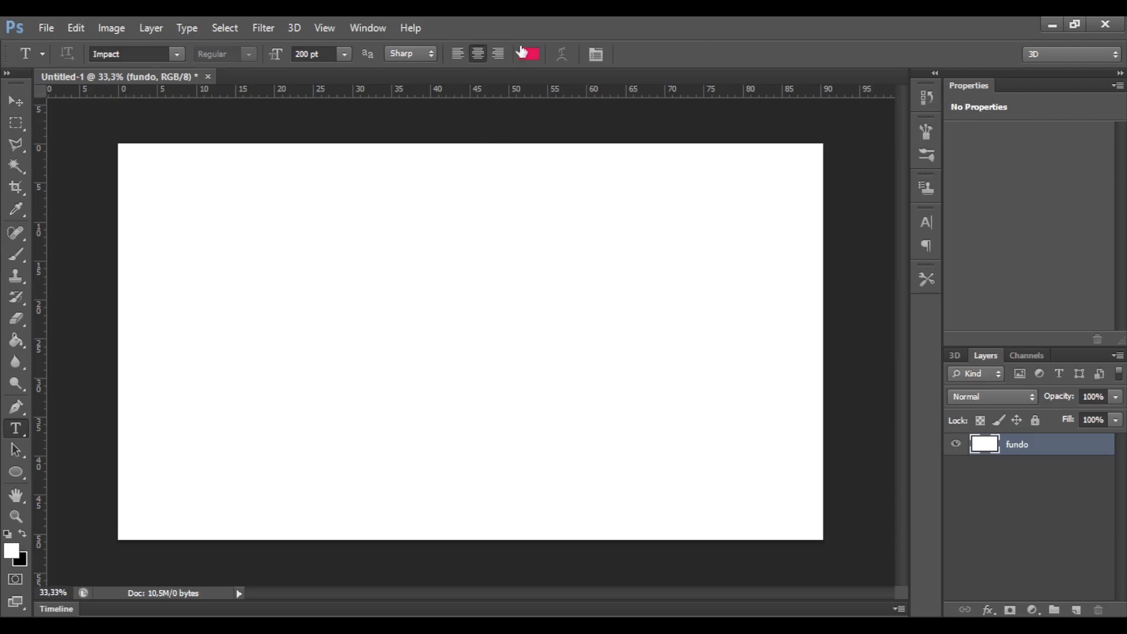
{"action": "left_click", "coordinate": [528, 54]}
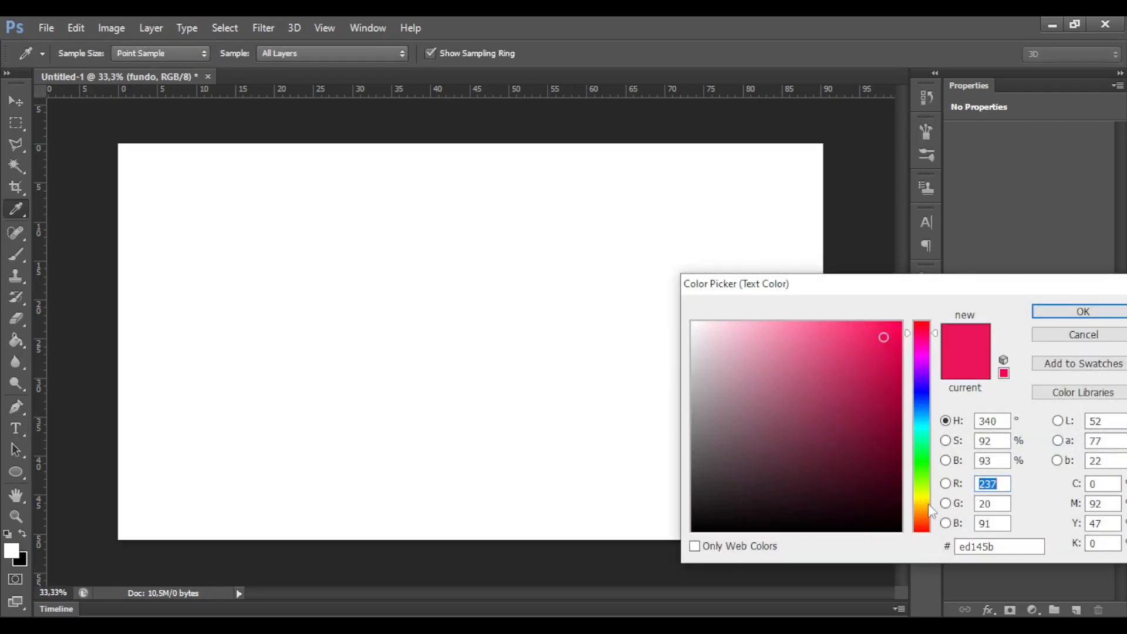
{"action": "left_click", "coordinate": [920, 502]}
{"action": "left_click_drag", "start_coordinate": [884, 453], "coordinate": [913, 294]}
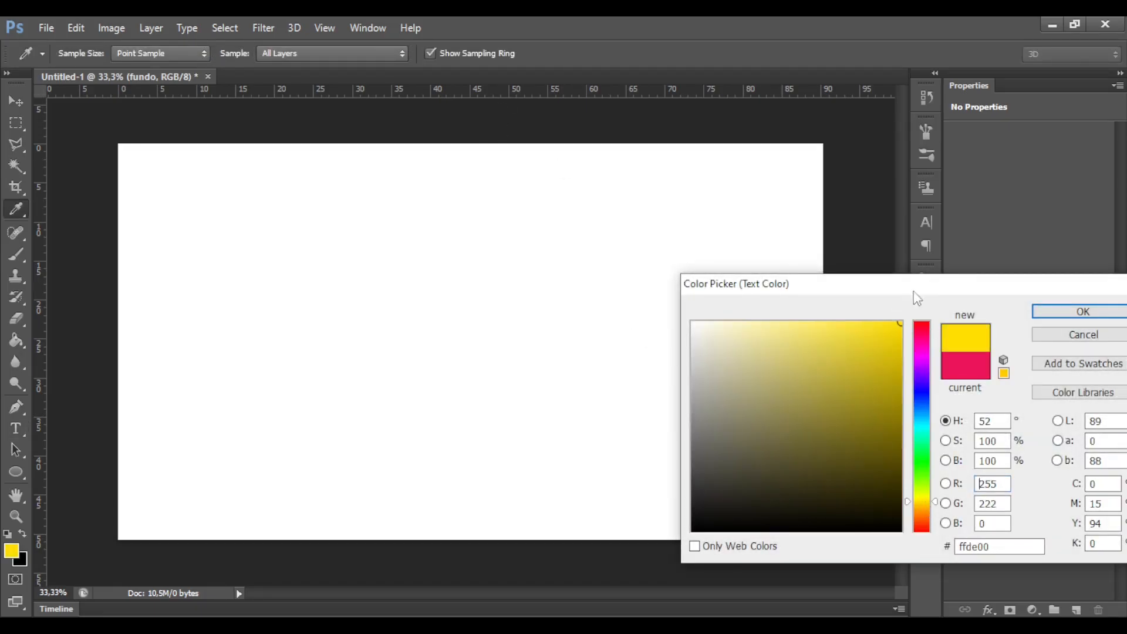
{"action": "left_click", "coordinate": [1042, 311]}
- Add the text "CAMADA" in 200 pt Impact in the upper-left part of the canvas
{"action": "left_click", "coordinate": [260, 292]}
{"action": "type", "text": "CAMDA"}
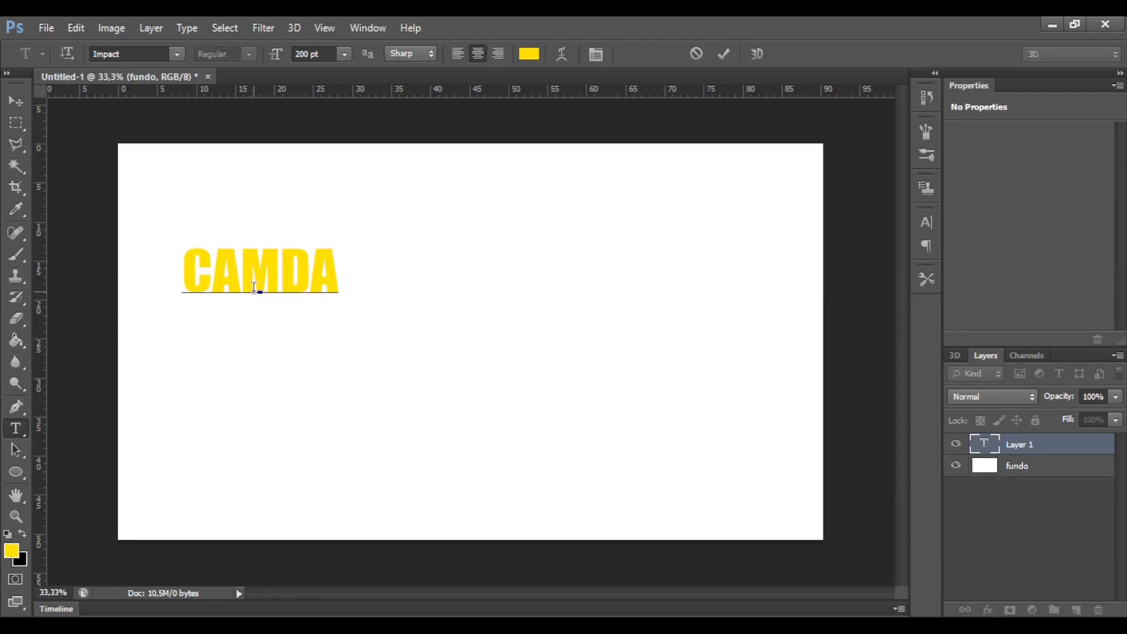
{"action": "left_click", "coordinate": [282, 270]}
{"action": "type", "text": "A"}
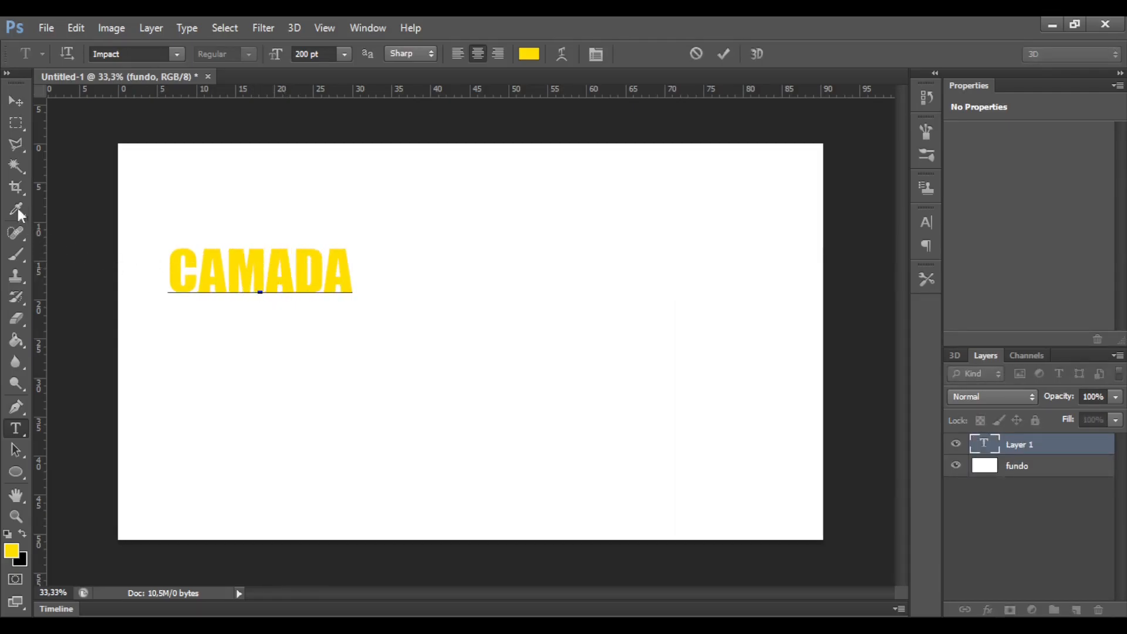
- Move the CAMADA text slightly right and down and scale it up to about 235%
{"action": "left_click", "coordinate": [9, 102]}
{"action": "left_click_drag", "start_coordinate": [202, 256], "coordinate": [244, 278]}
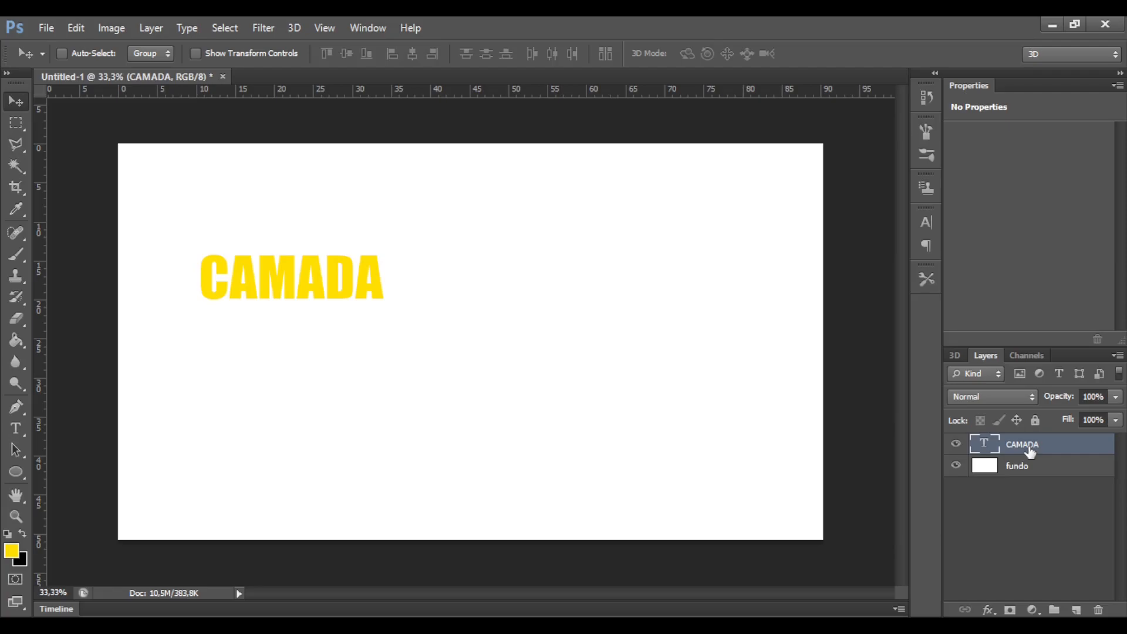
{"action": "key", "text": "ctrl+t"}
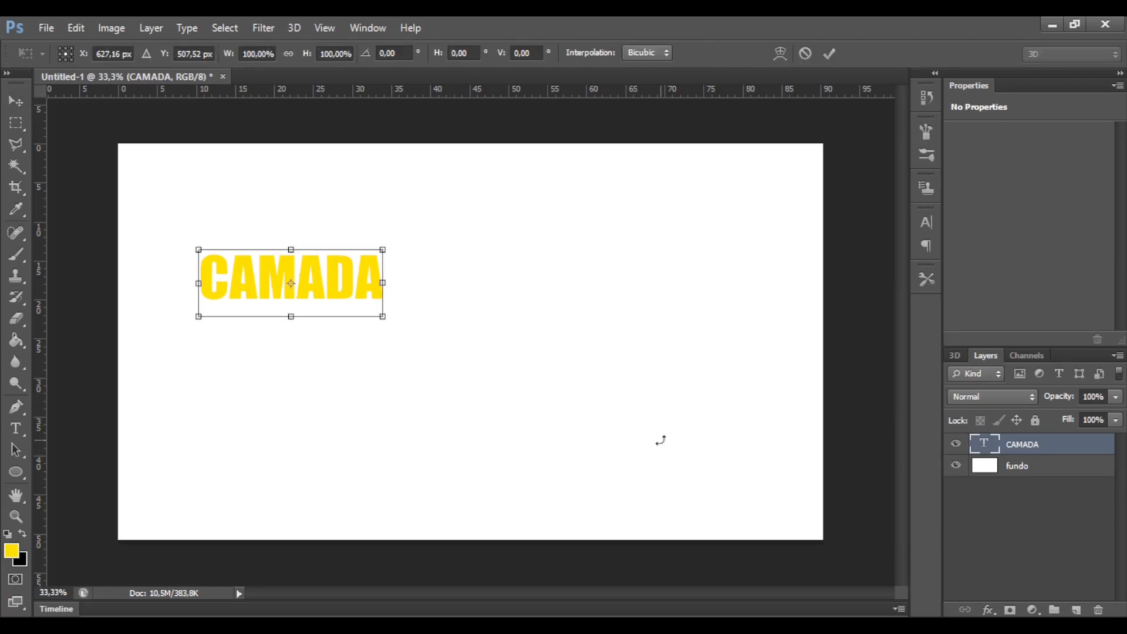
{"action": "left_click_drag", "start_coordinate": [385, 322], "coordinate": [616, 460]}
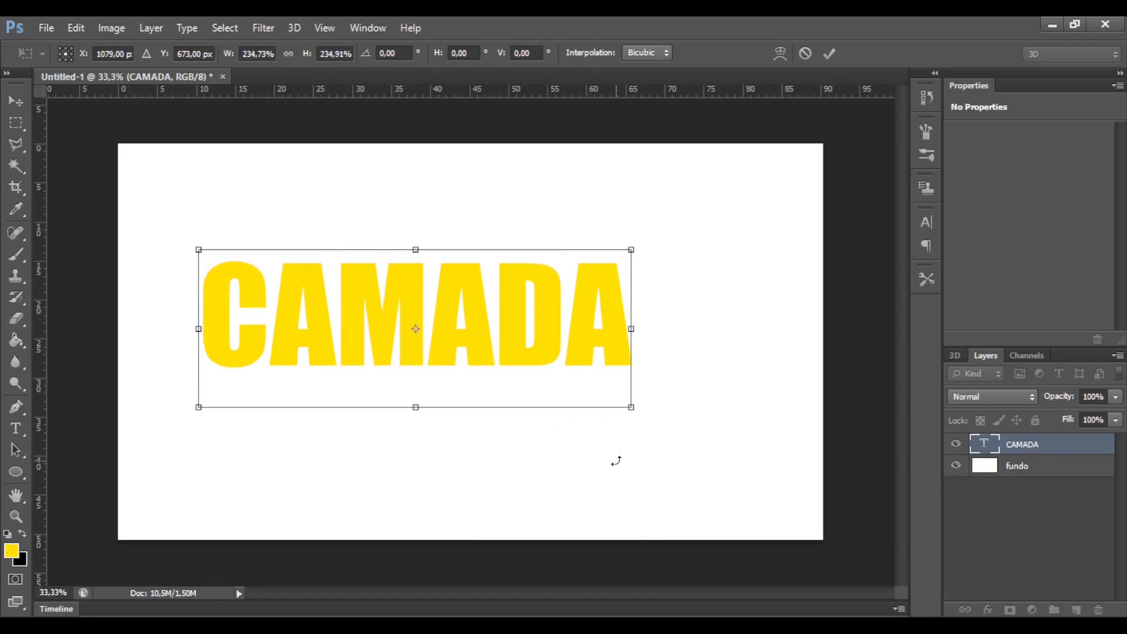
{"action": "key", "text": "Return"}
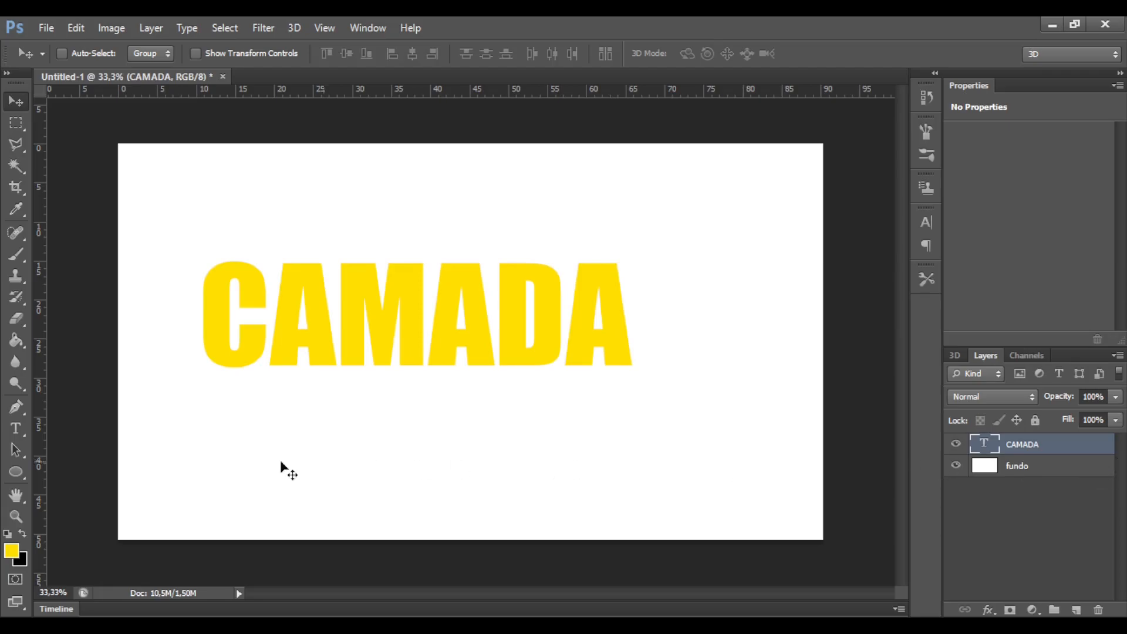
- Change the color of the whole CAMADA text to red, ff0000
{"action": "left_click", "coordinate": [15, 428]}
{"action": "left_click", "coordinate": [402, 312]}
{"action": "key", "text": "ctrl+a"}
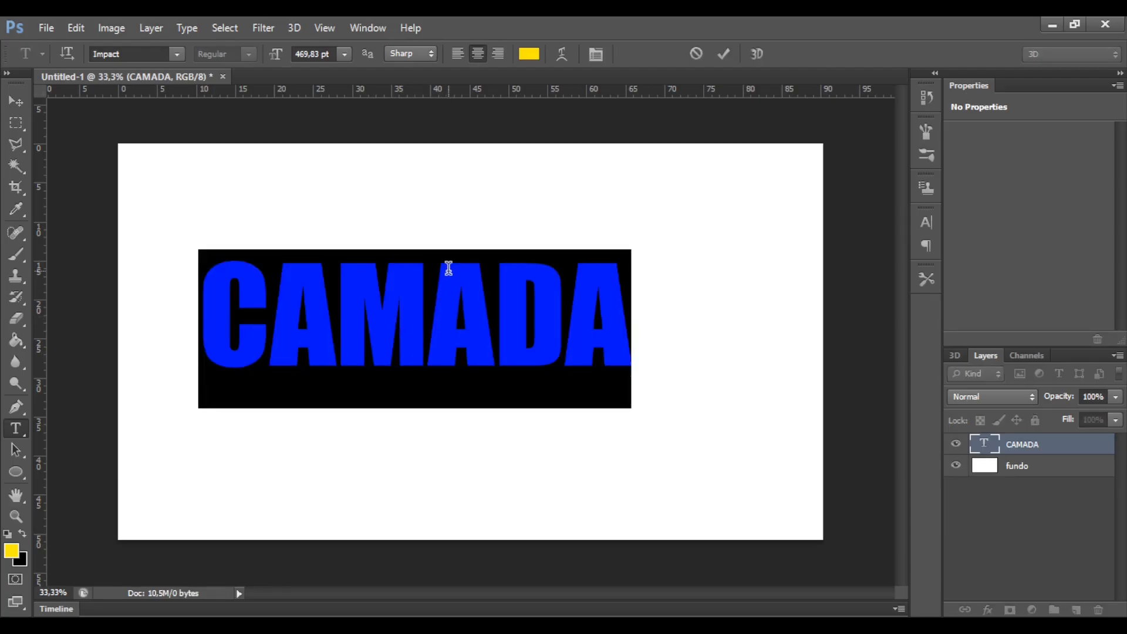
{"action": "left_click", "coordinate": [528, 53]}
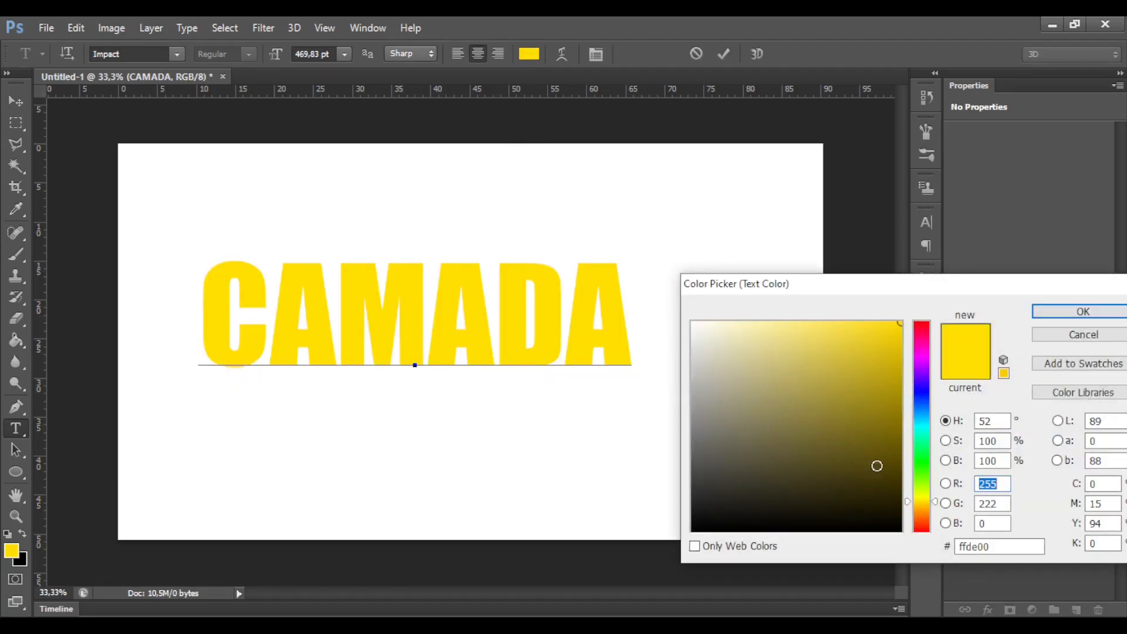
{"action": "left_click", "coordinate": [917, 322]}
{"action": "left_click", "coordinate": [1072, 315]}
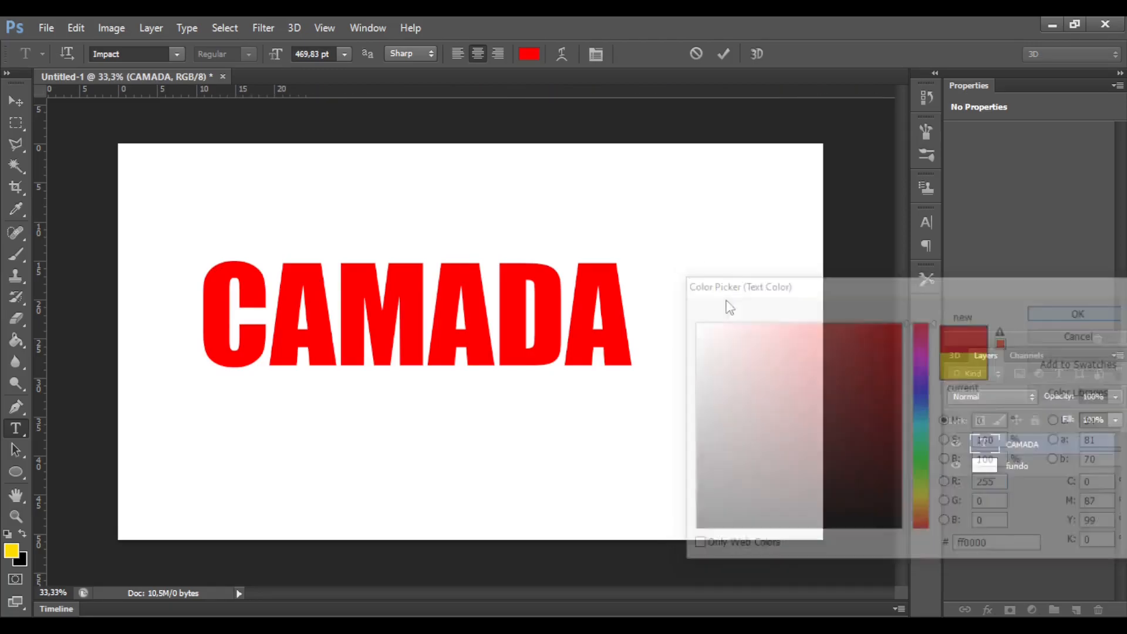
{"action": "left_click", "coordinate": [16, 101]}
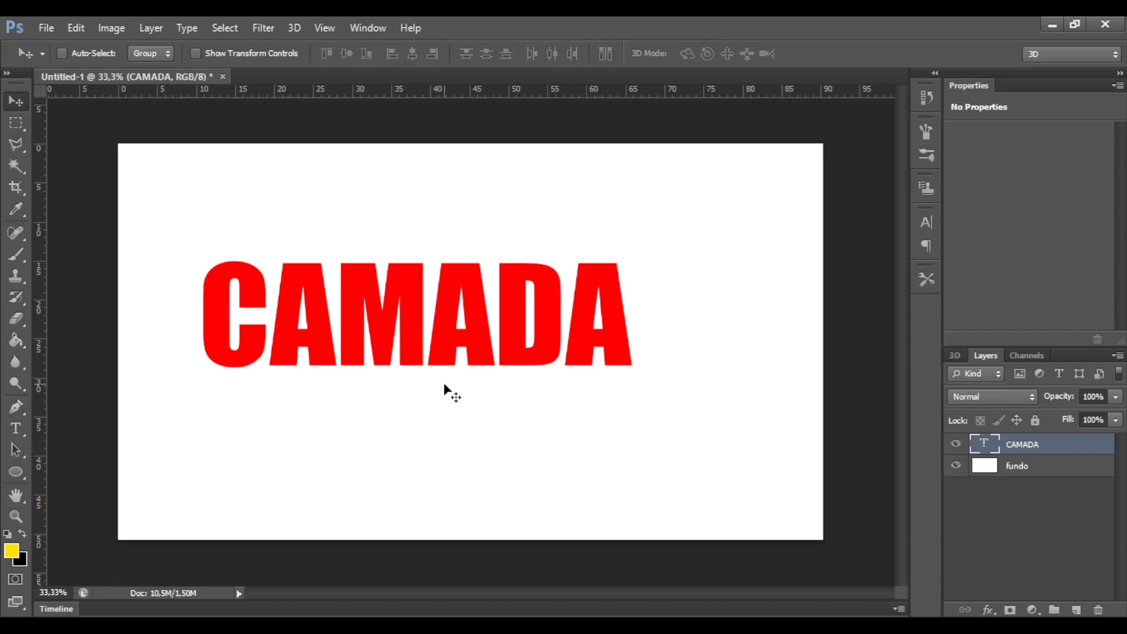
- Open the ManyChat logo image 13.png from the chatbot folder on the desktop
{"action": "key", "text": "ctrl+o"}
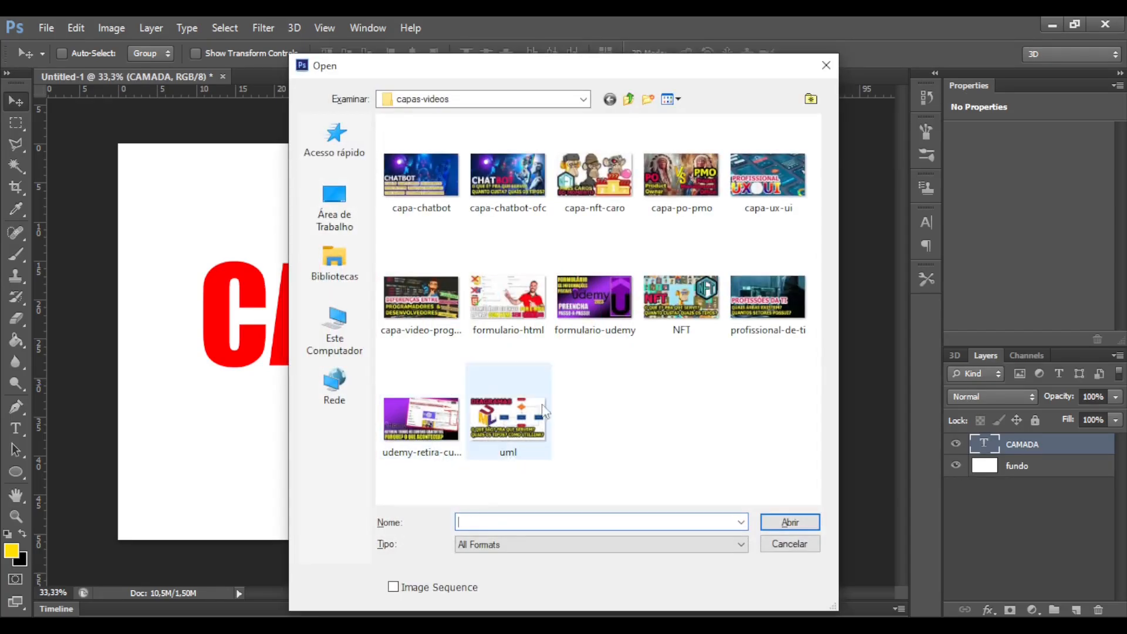
{"action": "left_click", "coordinate": [622, 102]}
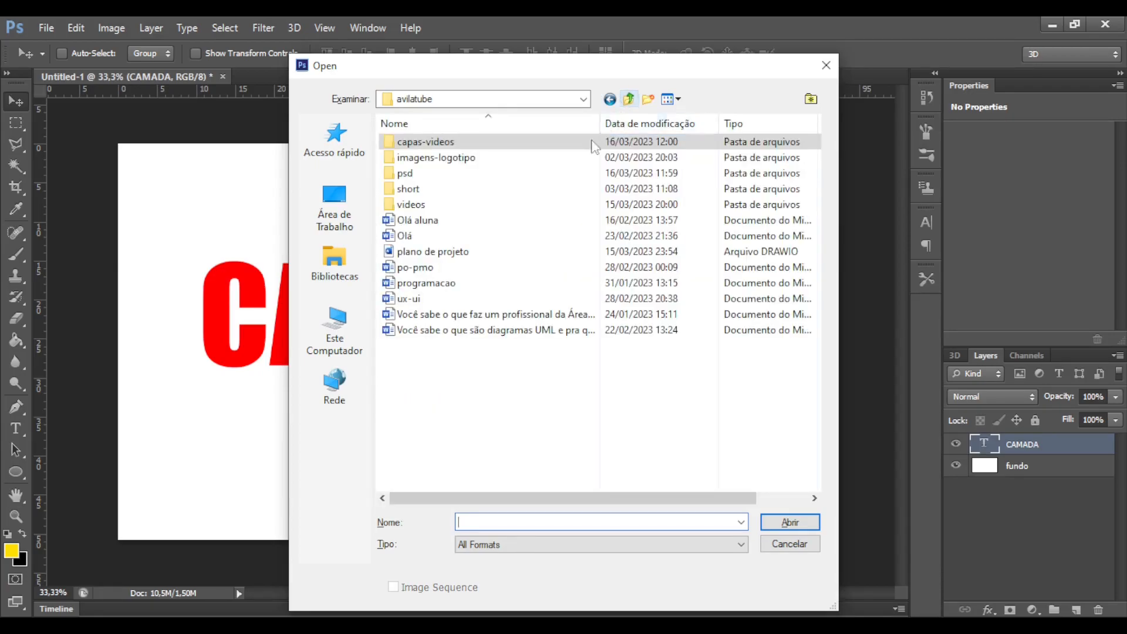
{"action": "left_click", "coordinate": [626, 104]}
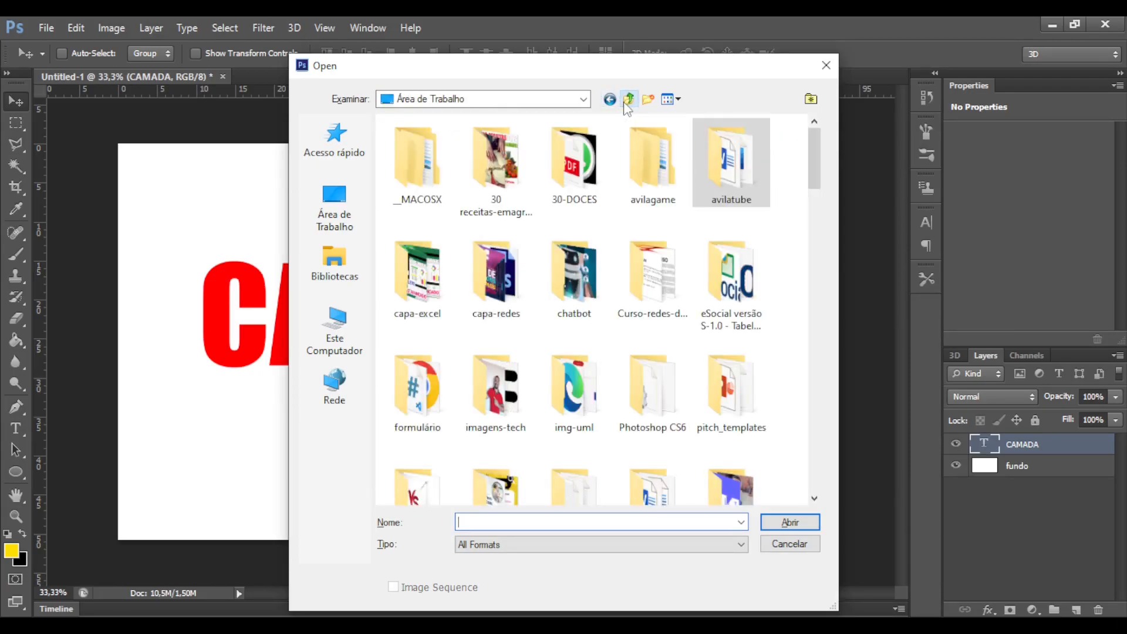
{"action": "double_click", "coordinate": [560, 260]}
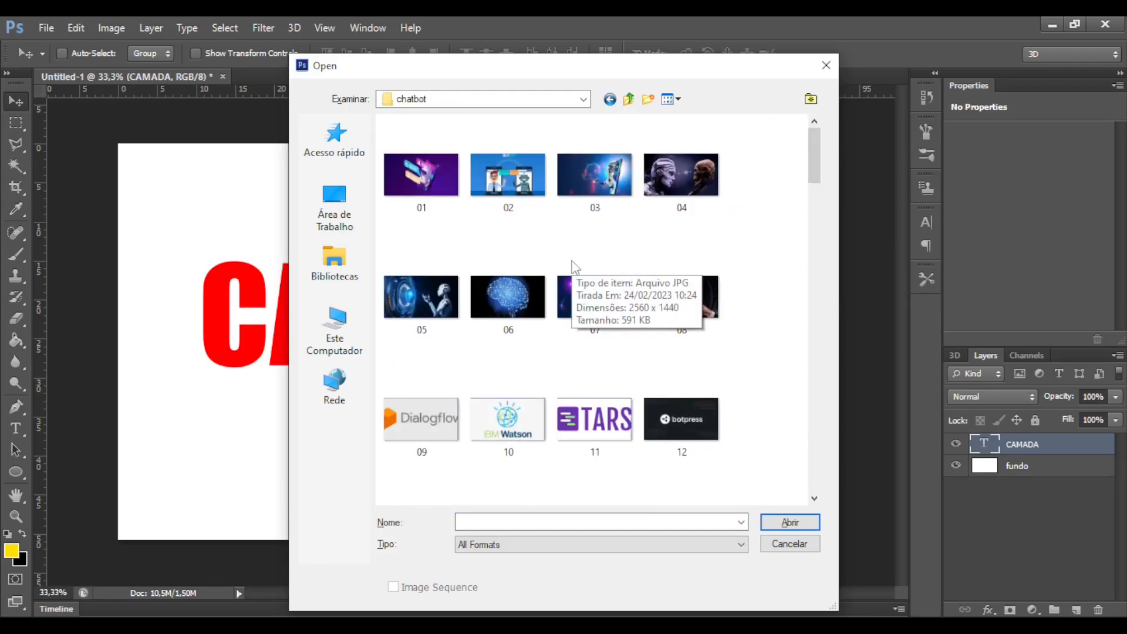
{"action": "scroll", "coordinate": [681, 317], "scroll_direction": "down", "scroll_amount": 3}
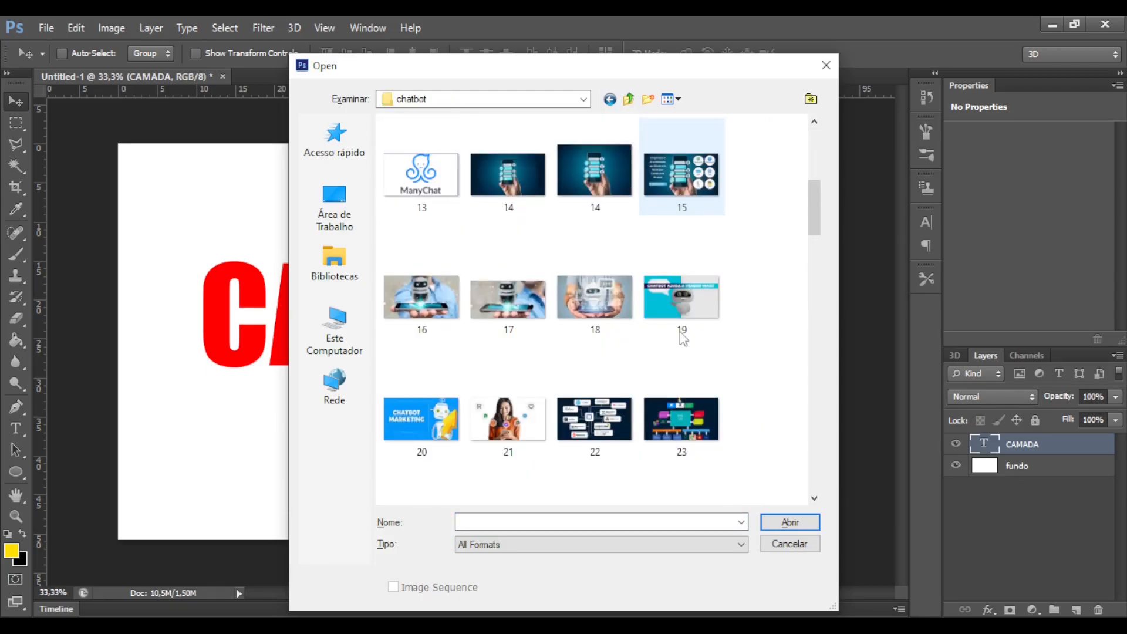
{"action": "scroll", "coordinate": [682, 337], "scroll_direction": "up", "scroll_amount": 2}
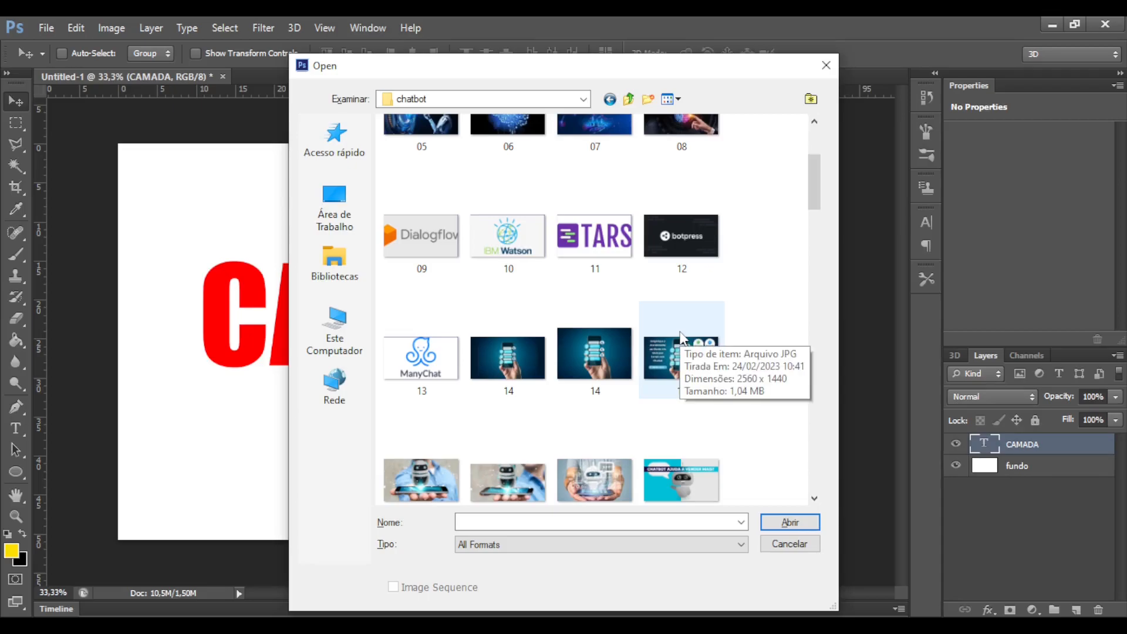
{"action": "double_click", "coordinate": [403, 364]}
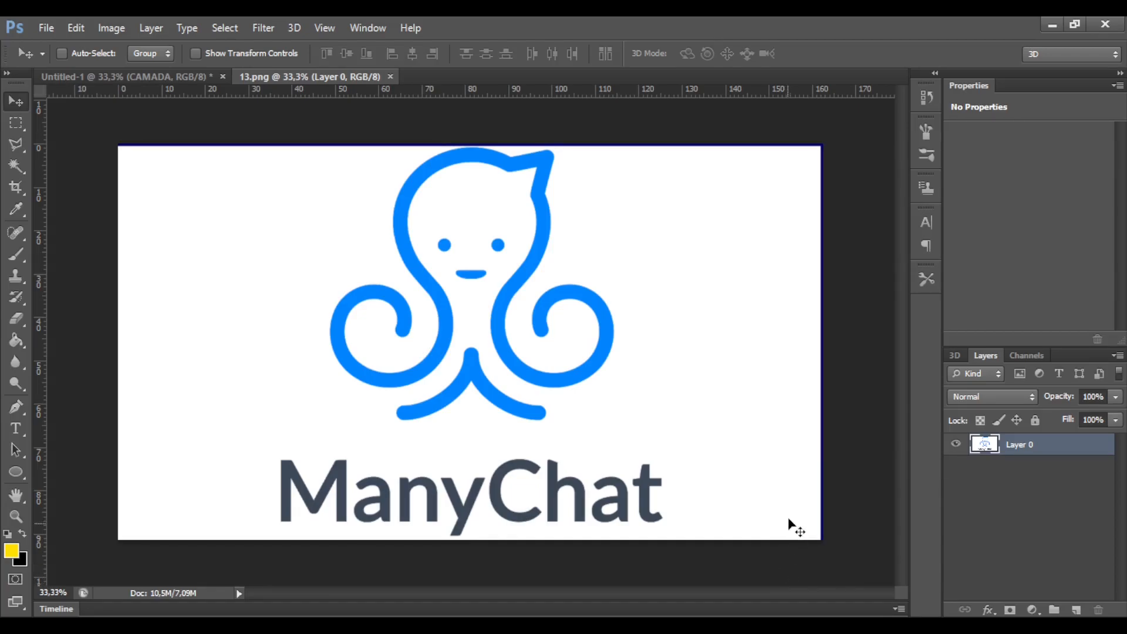
{"action": "left_click", "coordinate": [157, 77]}
{"action": "left_click", "coordinate": [270, 79]}
{"action": "left_click", "coordinate": [135, 79]}
{"action": "left_click", "coordinate": [246, 77]}
{"action": "left_click", "coordinate": [126, 78]}
{"action": "left_click", "coordinate": [277, 77]}
{"action": "left_click", "coordinate": [164, 77]}
- Copy the ManyChat layer from 13.png onto the Untitled-1 canvas with the Move tool and delete that copy
{"action": "left_click", "coordinate": [255, 81]}
{"action": "left_click_drag", "start_coordinate": [322, 254], "coordinate": [277, 203]}
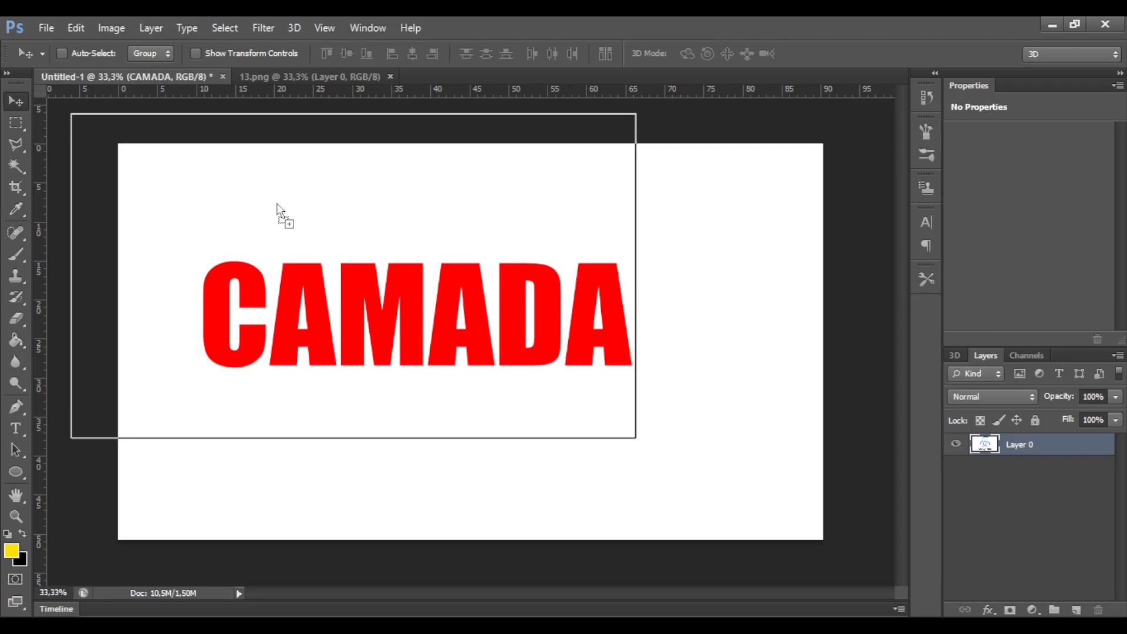
{"action": "left_click_drag", "start_coordinate": [277, 204], "coordinate": [351, 287]}
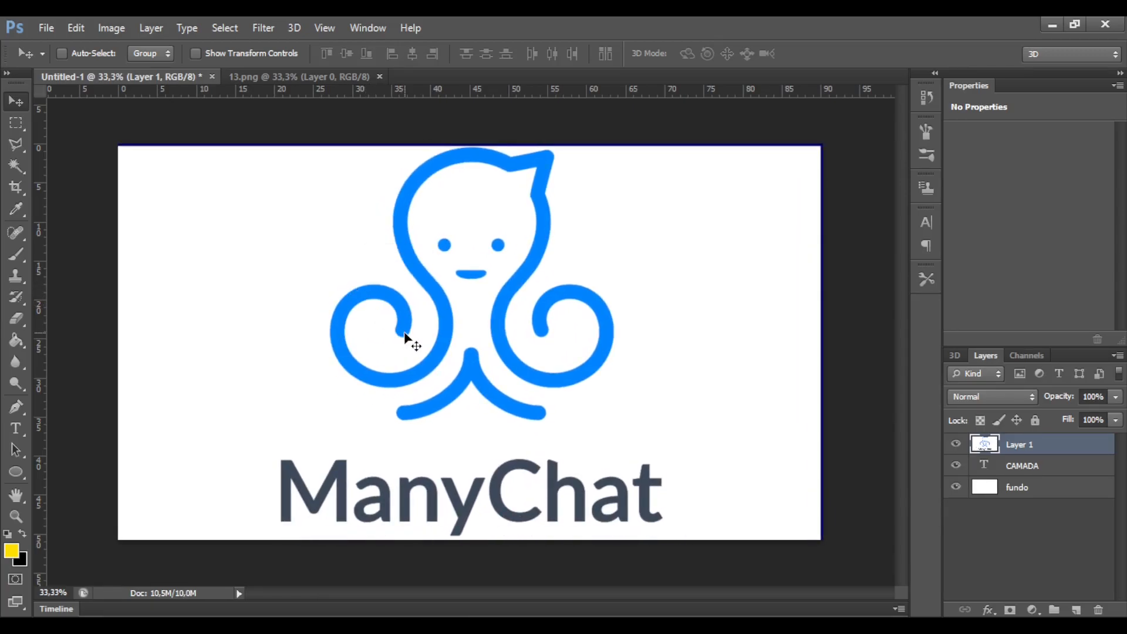
{"action": "key", "text": "Delete"}
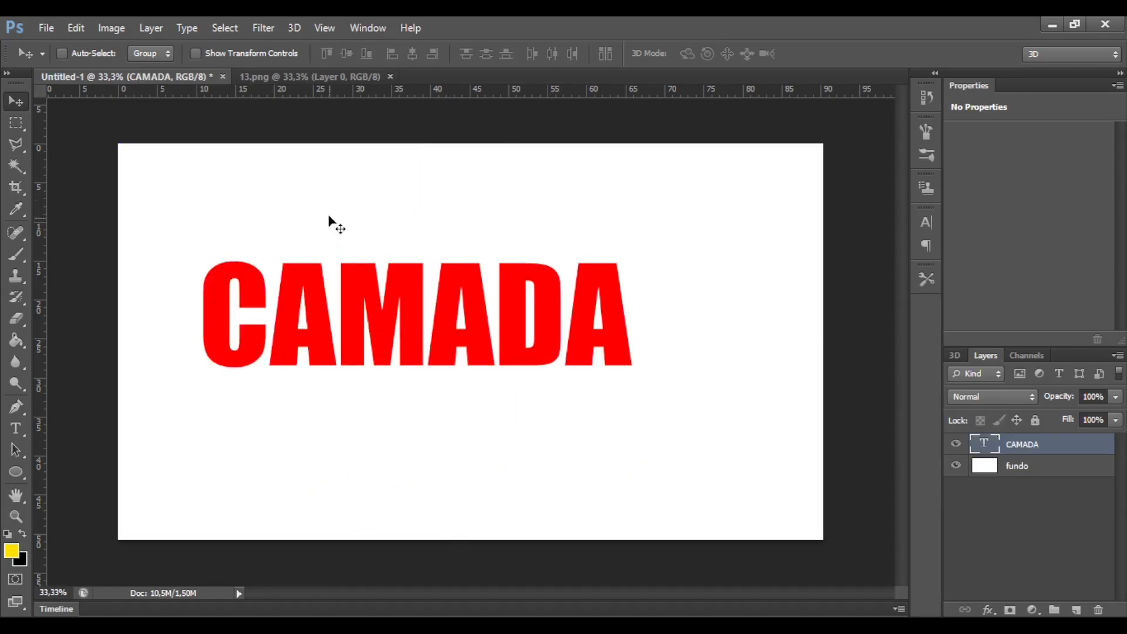
- Select the entire ManyChat image in 13.png, cut it, and paste it as a new layer into Untitled-1
{"action": "left_click", "coordinate": [294, 76]}
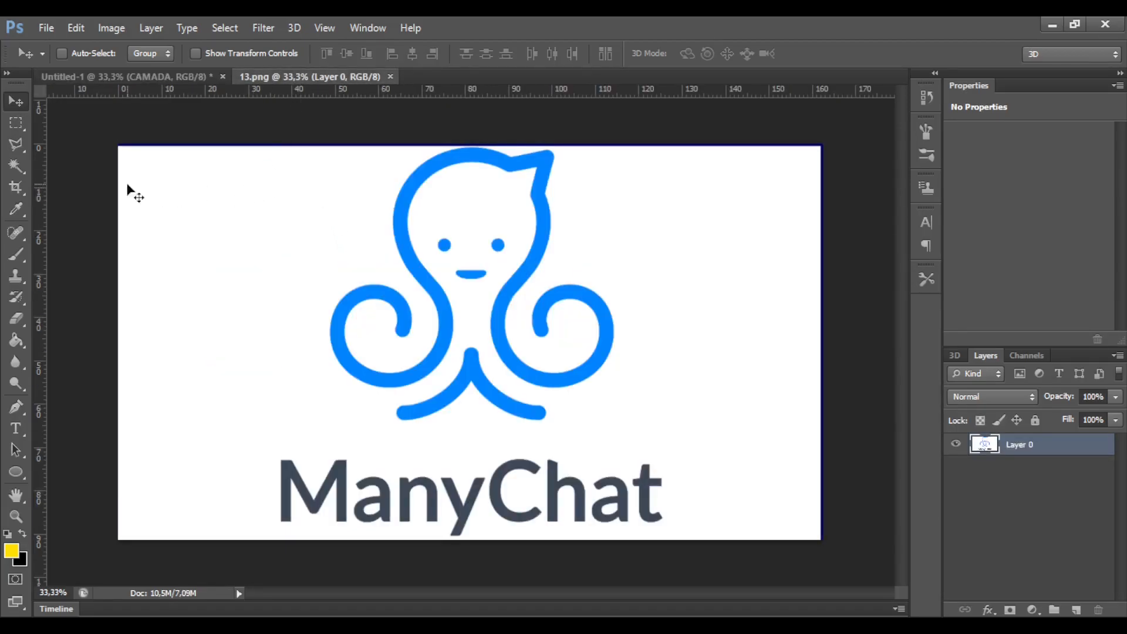
{"action": "left_click", "coordinate": [16, 123]}
{"action": "left_click_drag", "start_coordinate": [79, 116], "coordinate": [837, 548]}
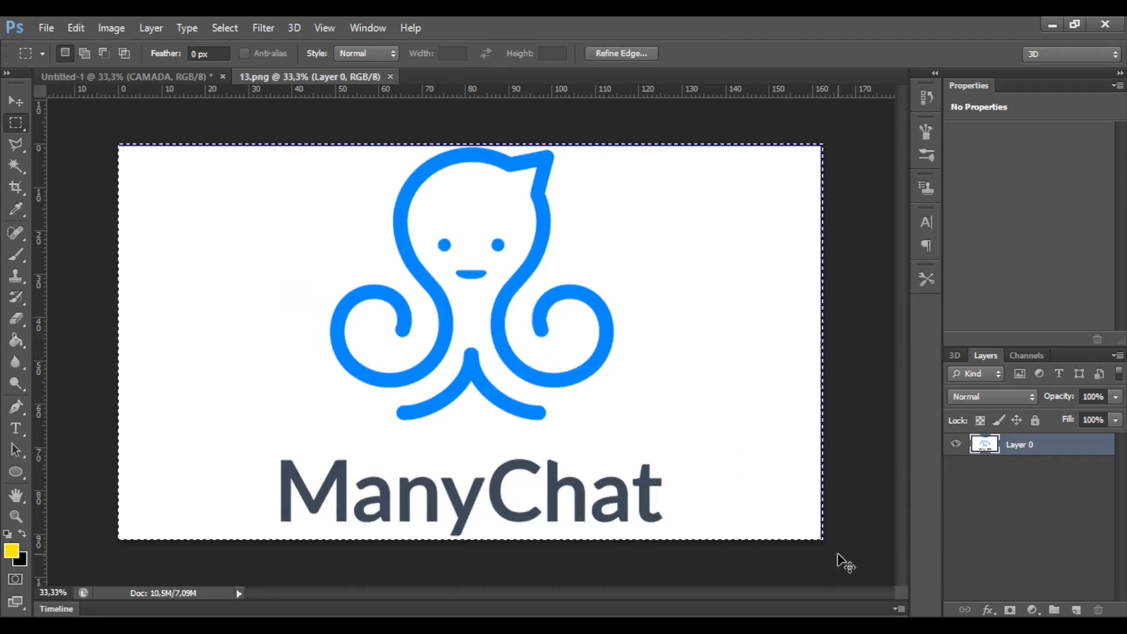
{"action": "key", "text": "ctrl+x"}
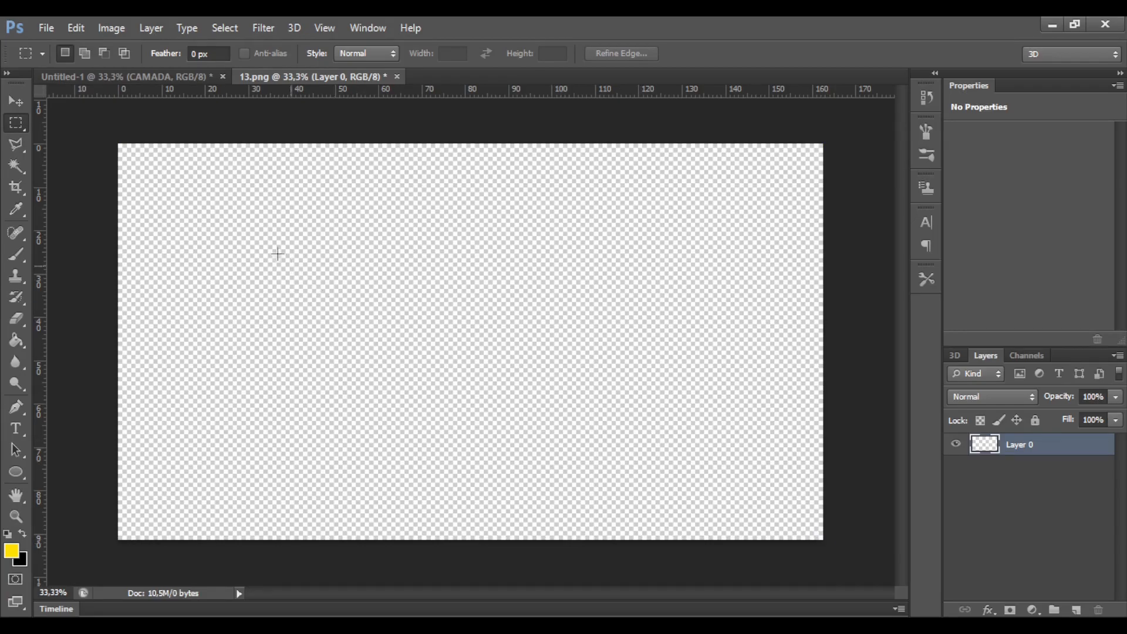
{"action": "left_click", "coordinate": [149, 76]}
{"action": "key", "text": "ctrl+v"}
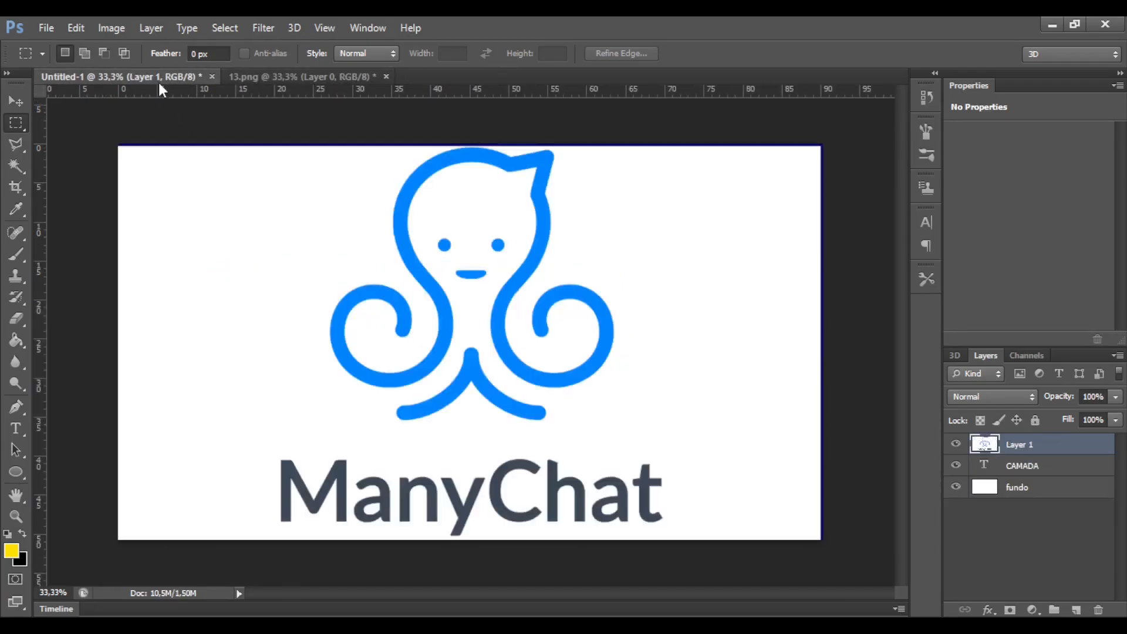
{"action": "left_click", "coordinate": [15, 102]}
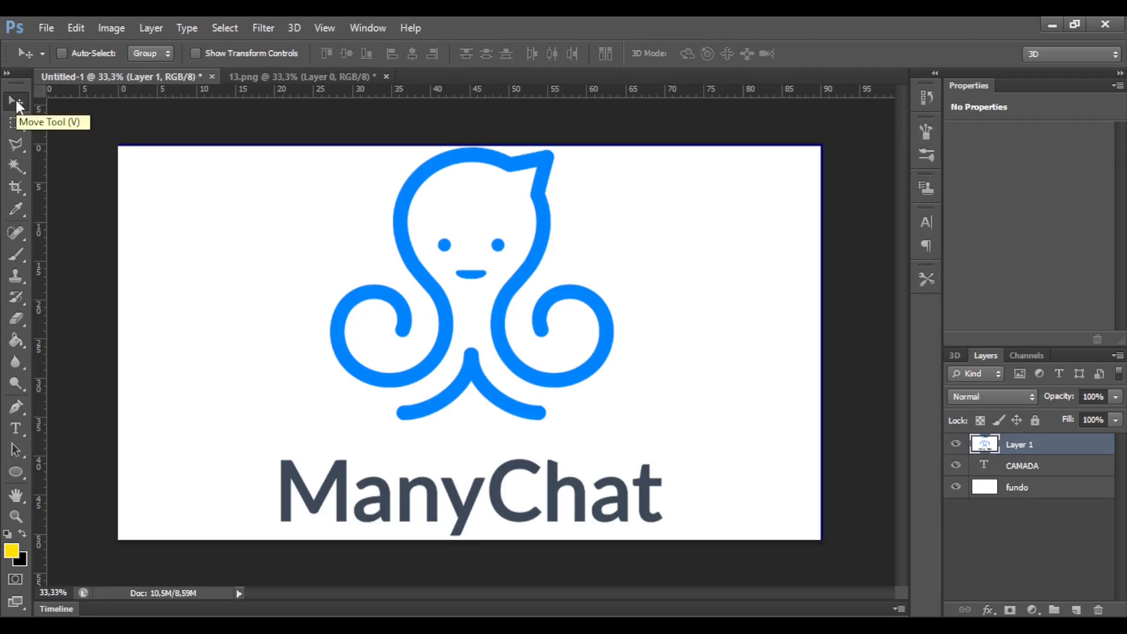
- Delete the pasted ManyChat layer from Untitled-1 and undo the cut in 13.png
{"action": "key", "text": "Delete"}
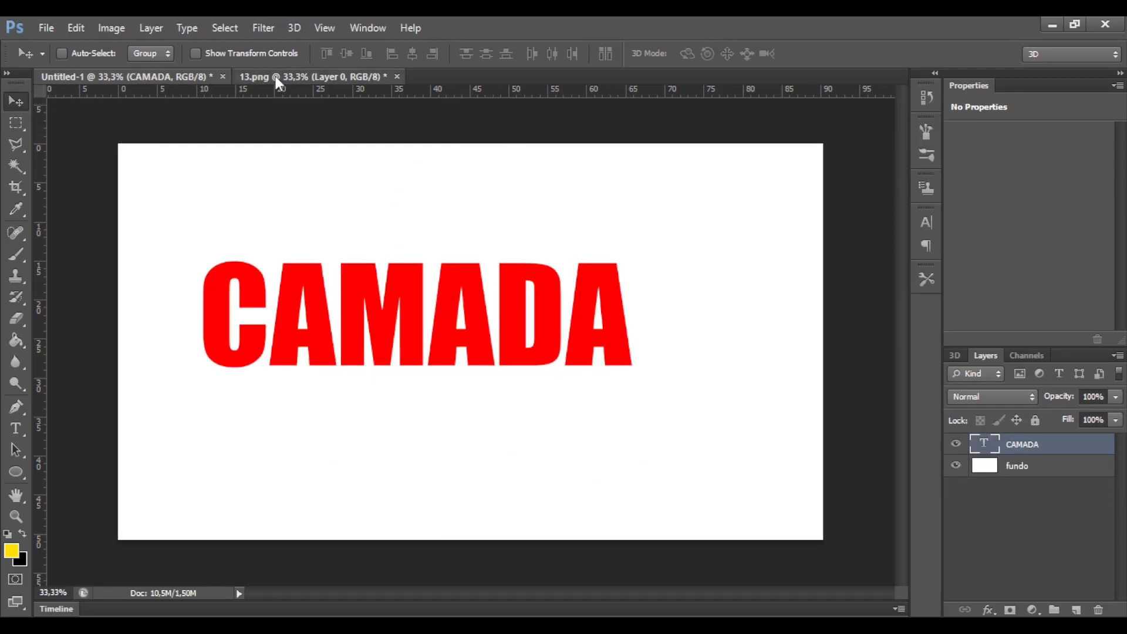
{"action": "left_click", "coordinate": [275, 76]}
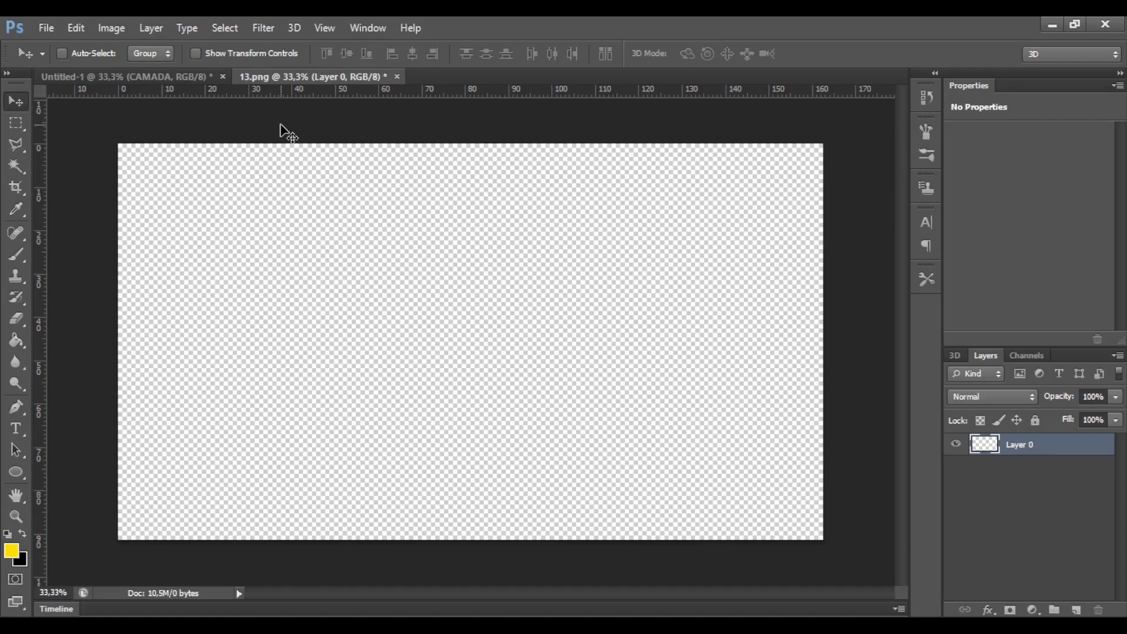
{"action": "key", "text": "ctrl+z"}
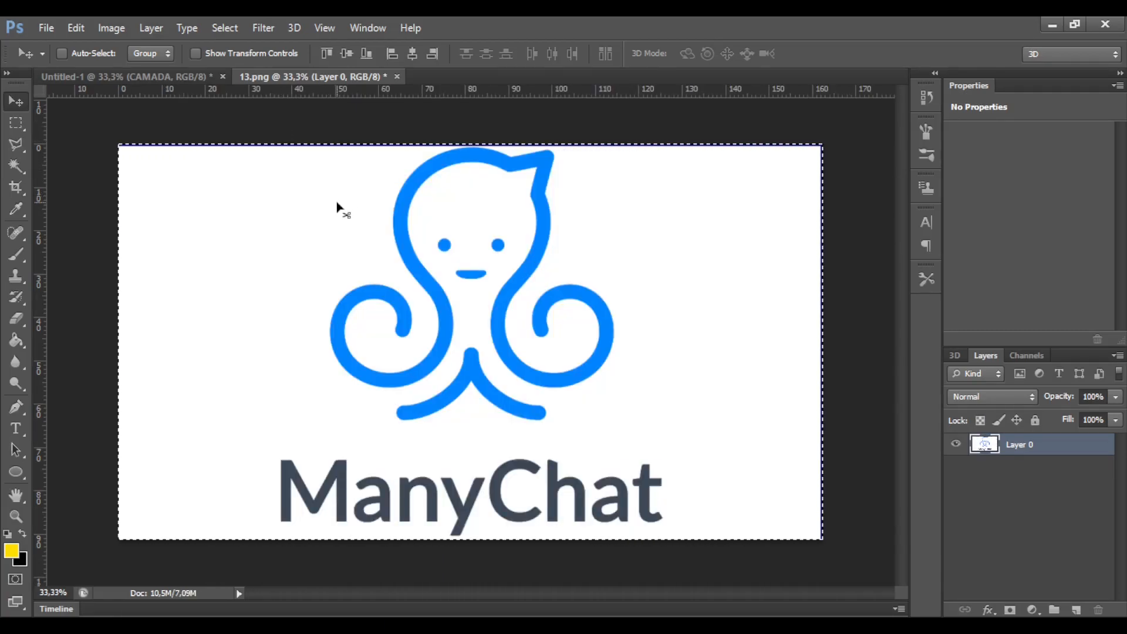
- Paste the ManyChat image into Untitled-1 as a new layer, compare both documents, and delete that layer
{"action": "left_click", "coordinate": [142, 82]}
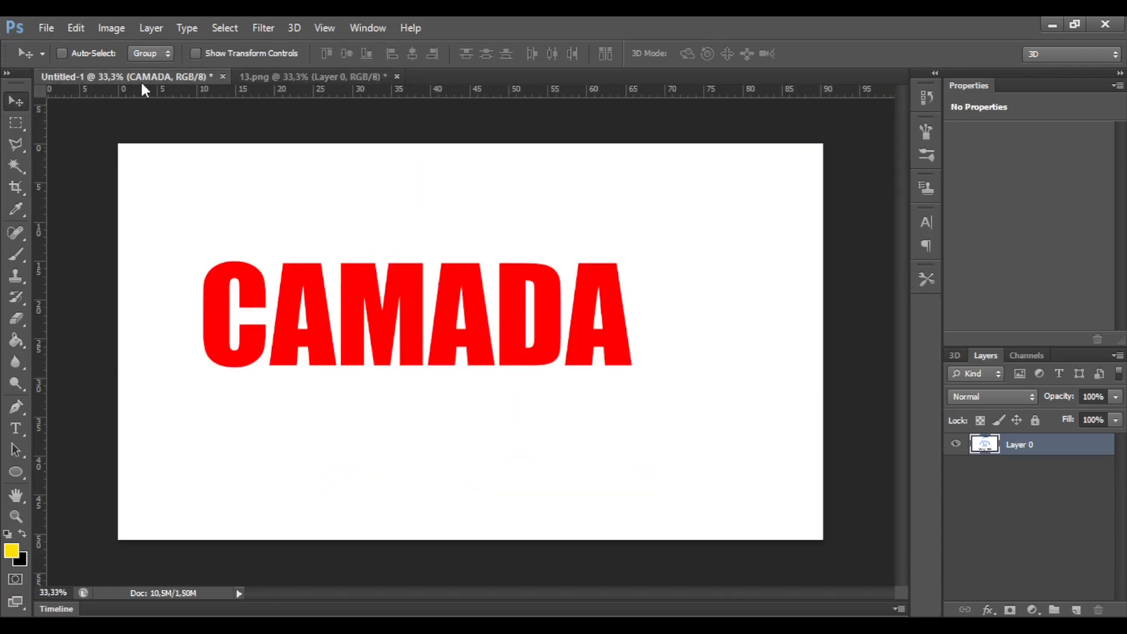
{"action": "key", "text": "ctrl+v"}
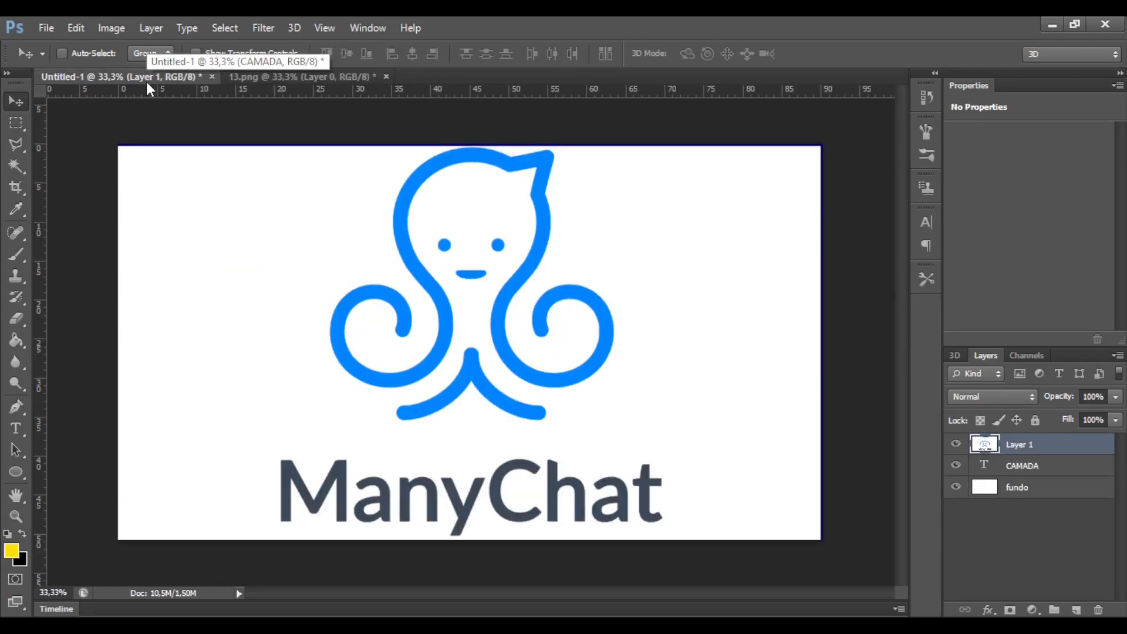
{"action": "left_click", "coordinate": [252, 82]}
{"action": "left_click", "coordinate": [156, 76]}
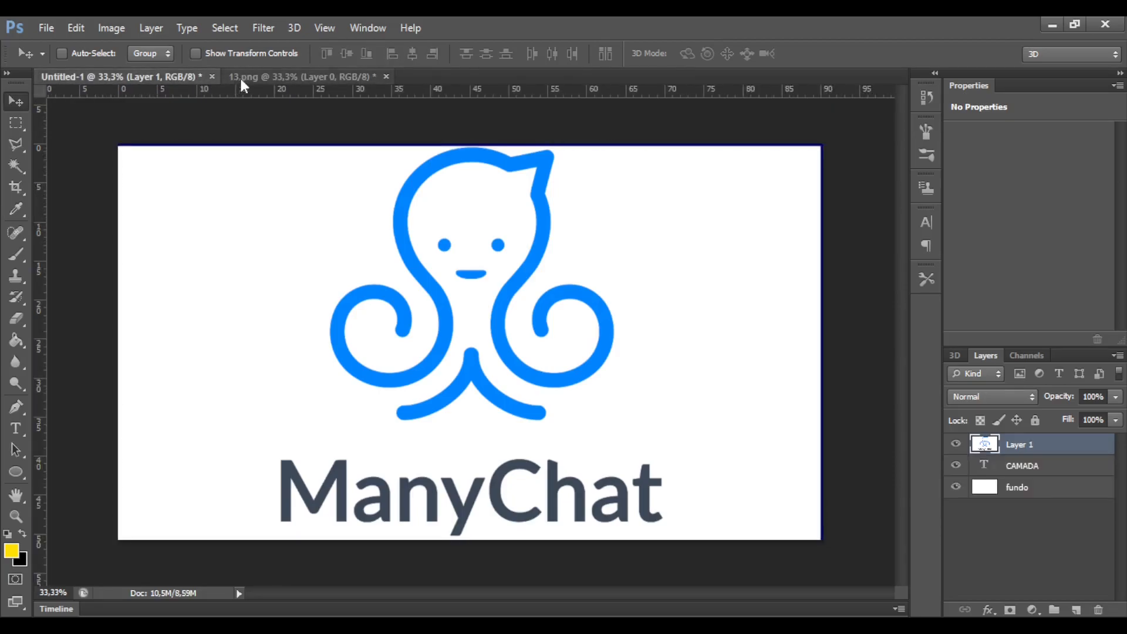
{"action": "left_click", "coordinate": [239, 76]}
{"action": "left_click", "coordinate": [167, 75]}
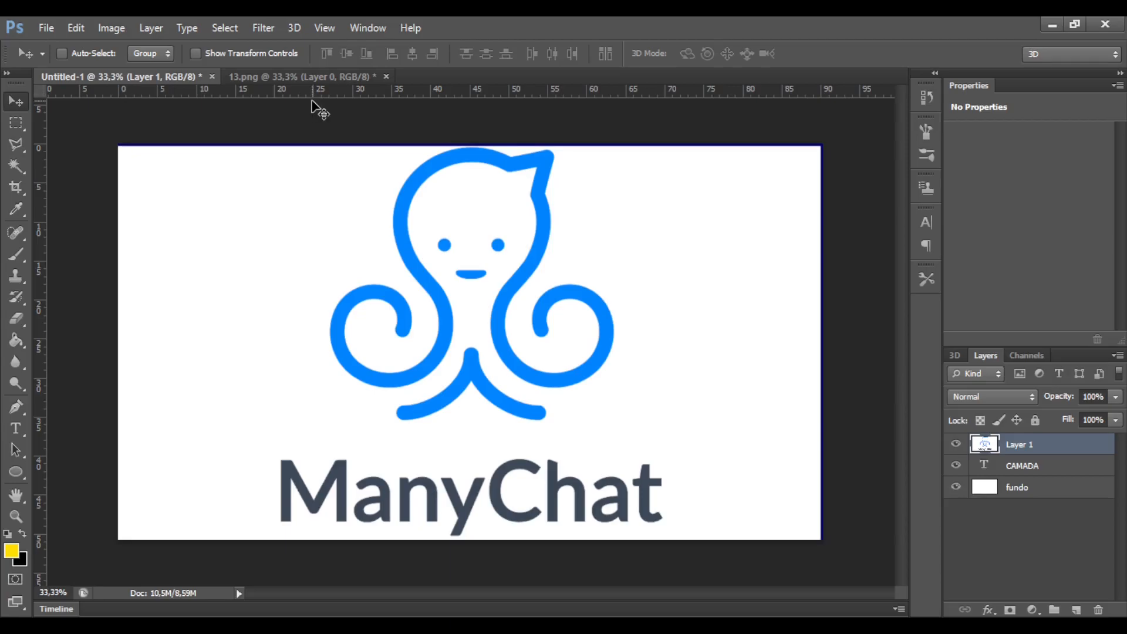
{"action": "key", "text": "Delete"}
- Bring the ManyChat image from 13.png into Untitled-1 as a new layer with the Move tool
{"action": "left_click", "coordinate": [290, 75]}
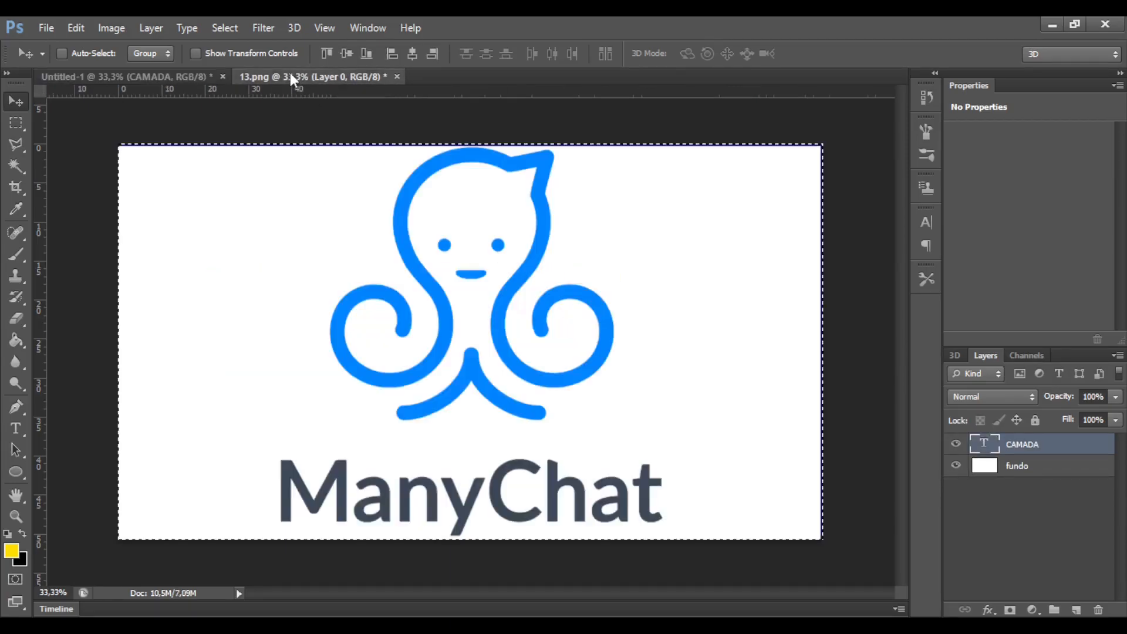
{"action": "left_click_drag", "start_coordinate": [284, 270], "coordinate": [239, 229]}
{"action": "left_click_drag", "start_coordinate": [310, 237], "coordinate": [366, 277]}
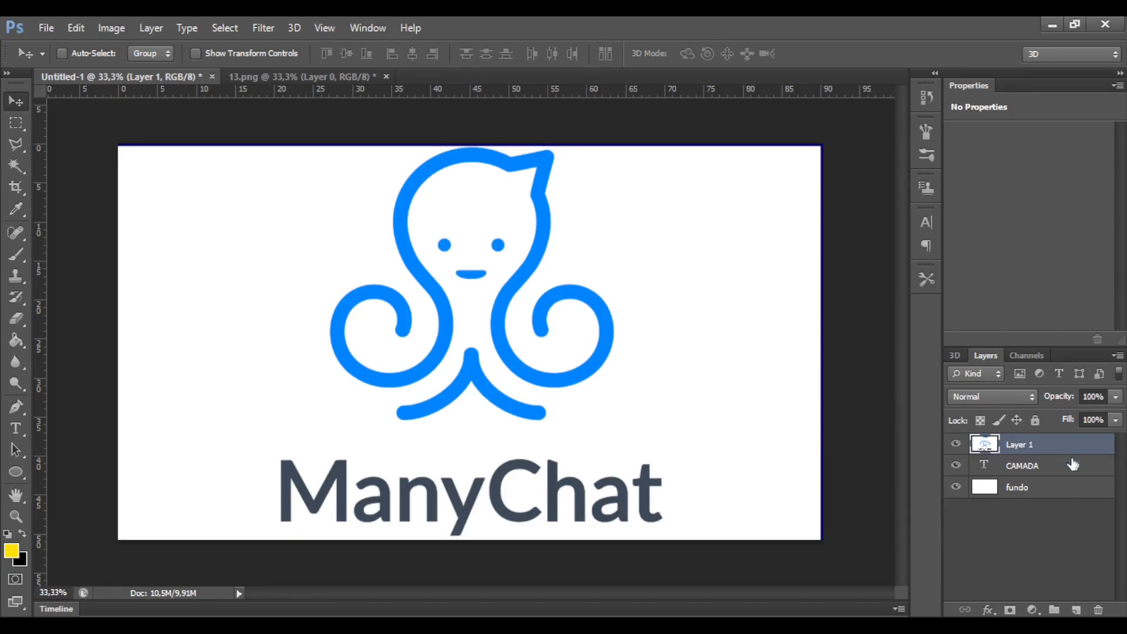
- Move the ManyChat image layer beneath the CAMADA text layer and return it to the top of the stack
{"action": "left_click", "coordinate": [1057, 470]}
{"action": "left_click", "coordinate": [1055, 492]}
{"action": "left_click", "coordinate": [1056, 465]}
{"action": "left_click", "coordinate": [1053, 484]}
{"action": "left_click", "coordinate": [1050, 467]}
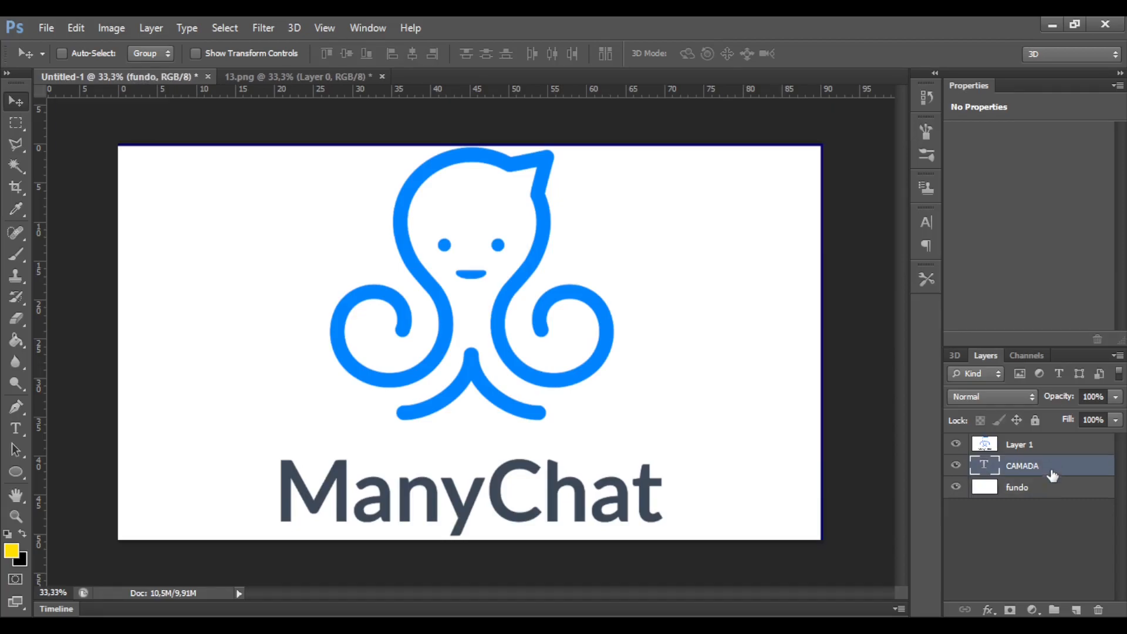
{"action": "left_click", "coordinate": [1049, 449]}
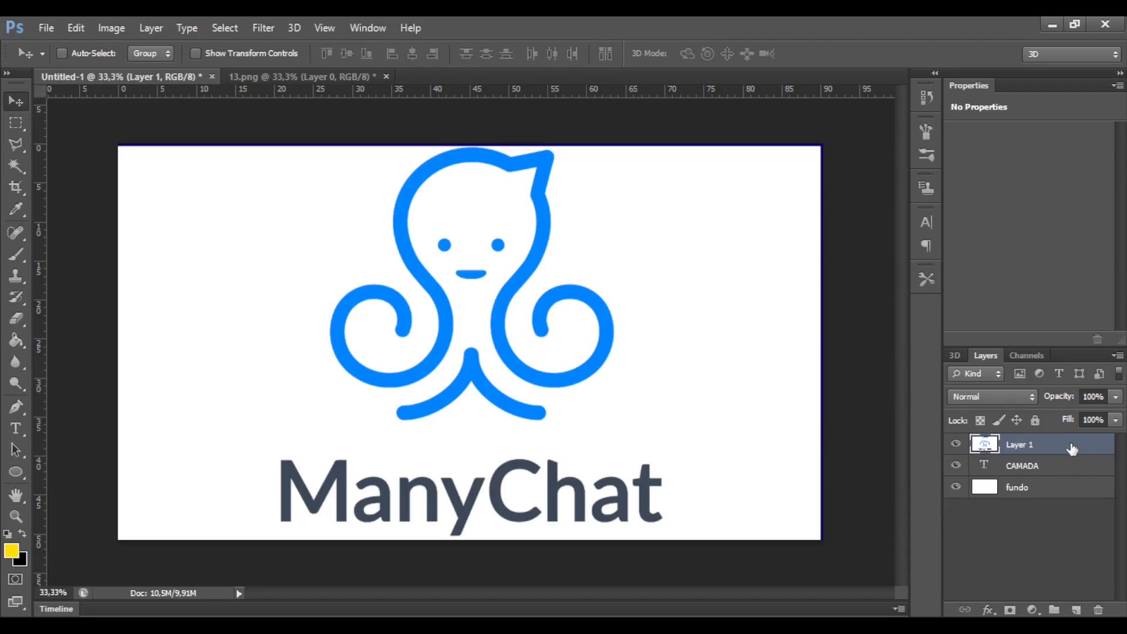
{"action": "left_click_drag", "start_coordinate": [1066, 446], "coordinate": [1058, 483]}
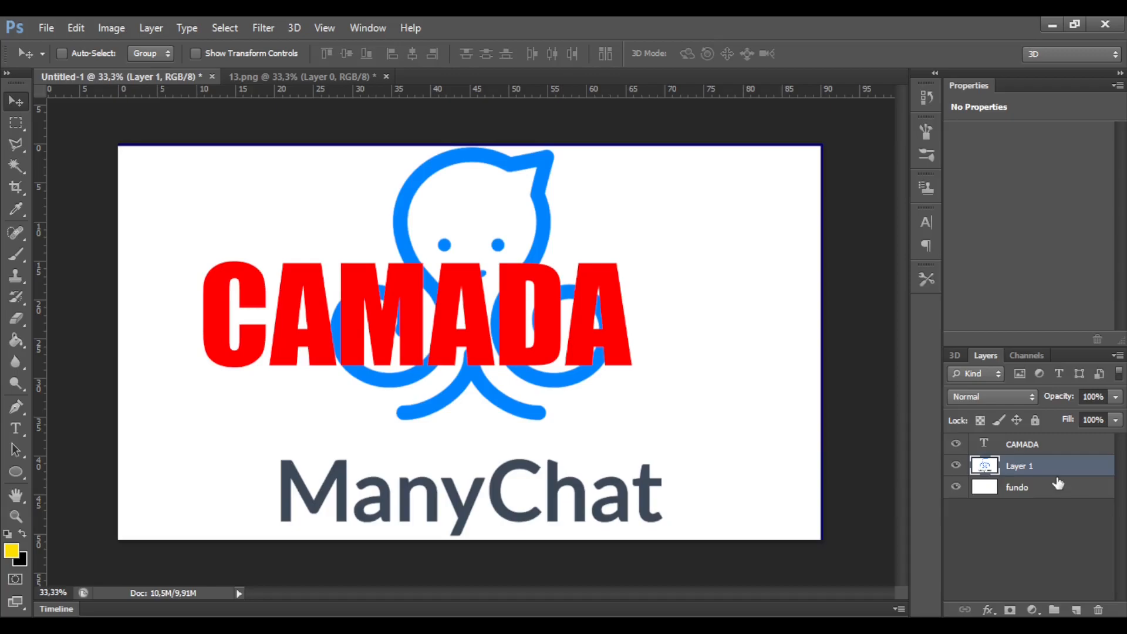
{"action": "left_click_drag", "start_coordinate": [1051, 473], "coordinate": [1048, 446]}
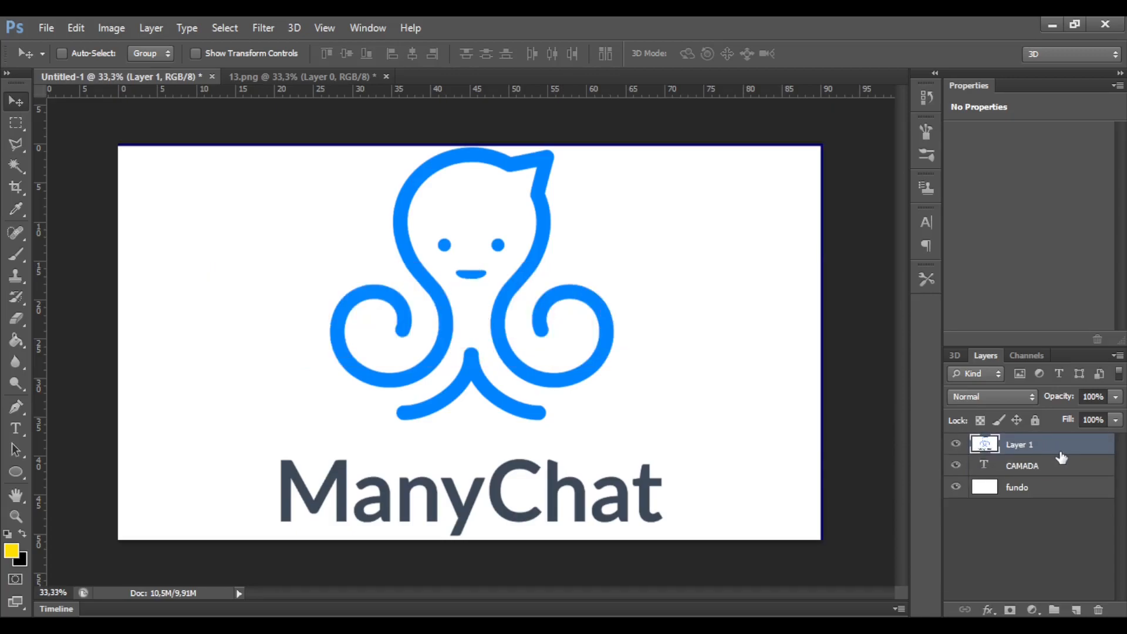
- Remove the white background around the ManyChat logo on Layer 1 with the Magic Wand tool and deselect
{"action": "left_click", "coordinate": [17, 166]}
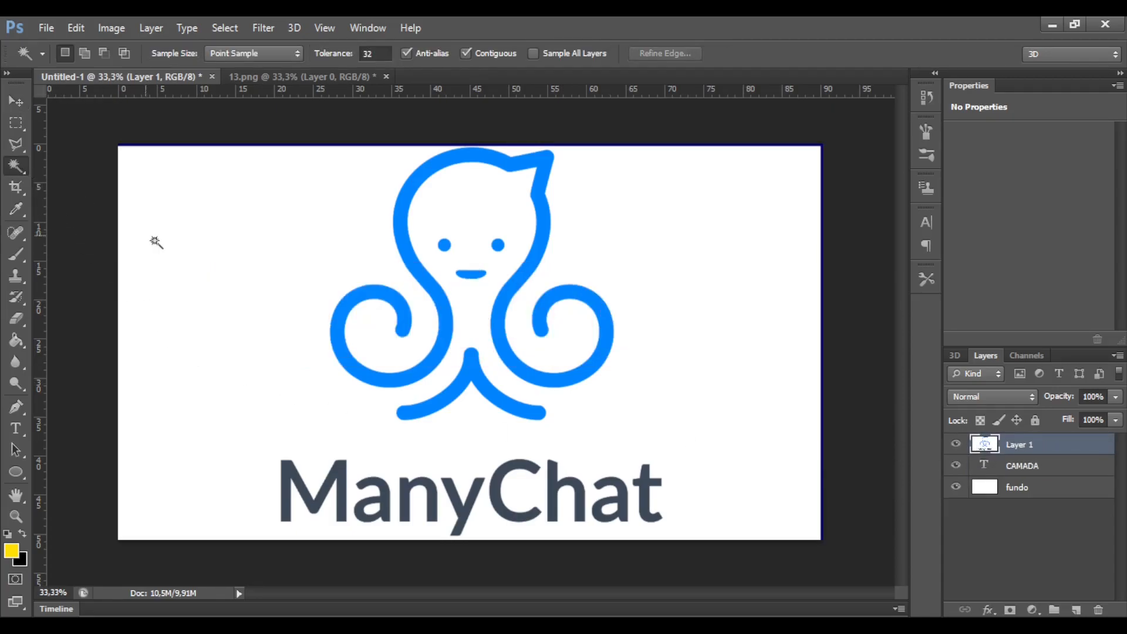
{"action": "left_click", "coordinate": [195, 252]}
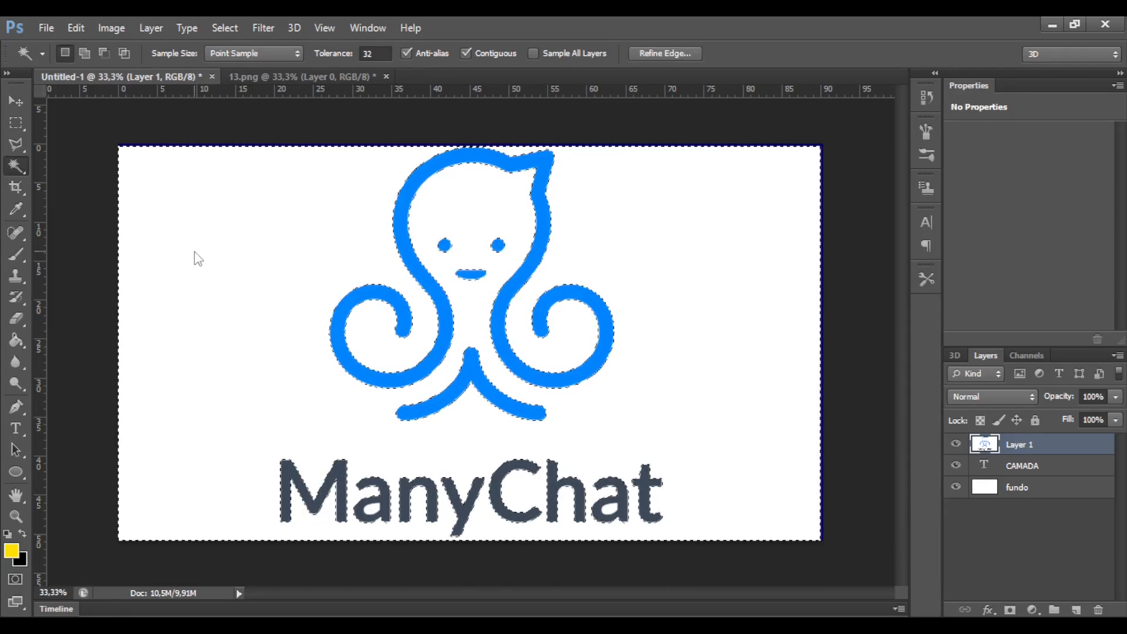
{"action": "key", "text": "Delete"}
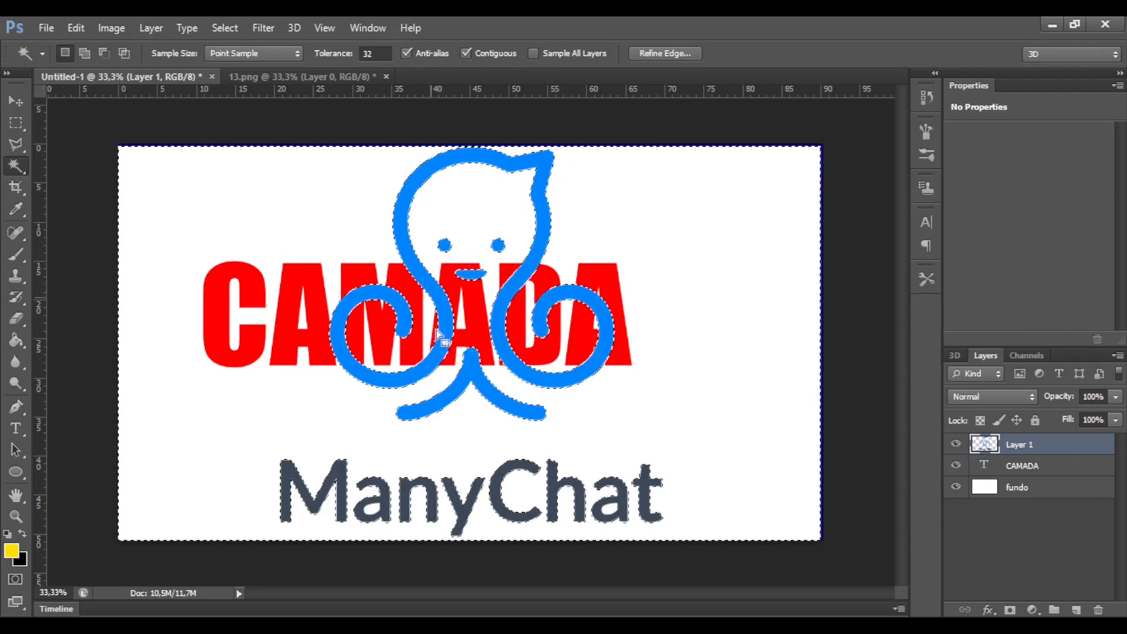
{"action": "key", "text": "ctrl+d"}
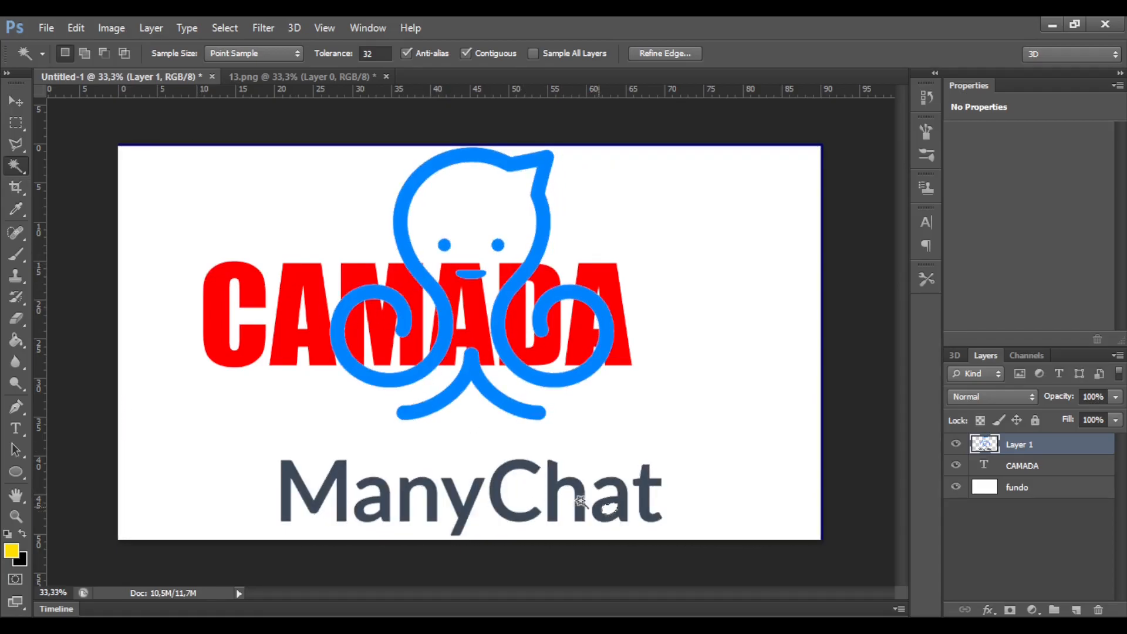
{"action": "left_click", "coordinate": [403, 425]}
{"action": "key", "text": "ctrl+d"}
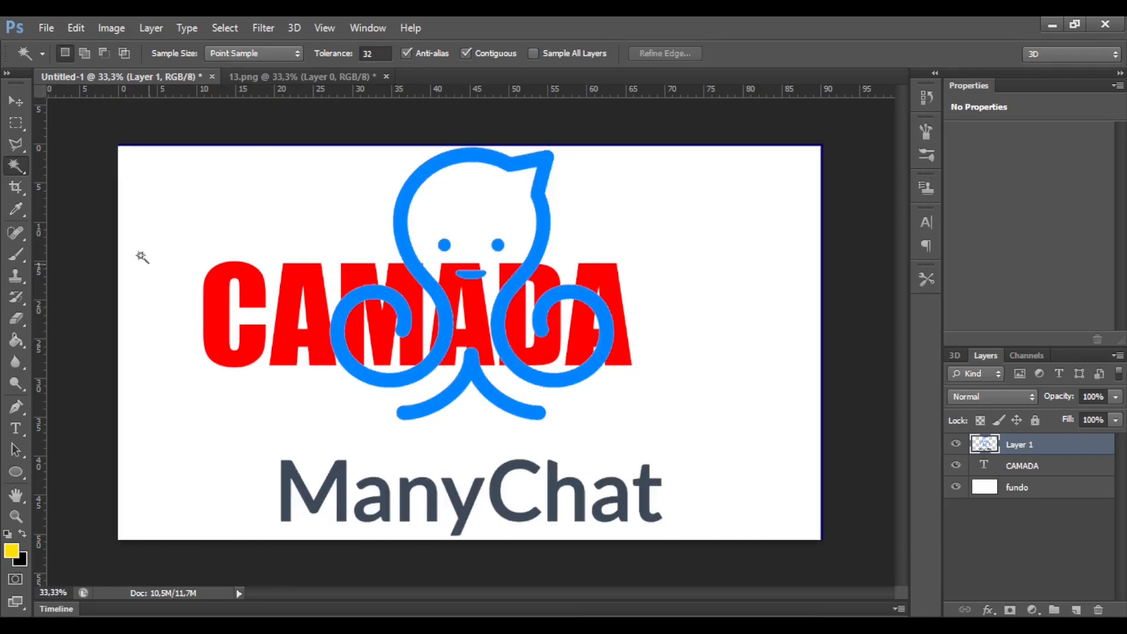
- Keep the CAMADA layer below the logo layer and move its text slightly down and right behind the octopus
{"action": "left_click", "coordinate": [16, 102]}
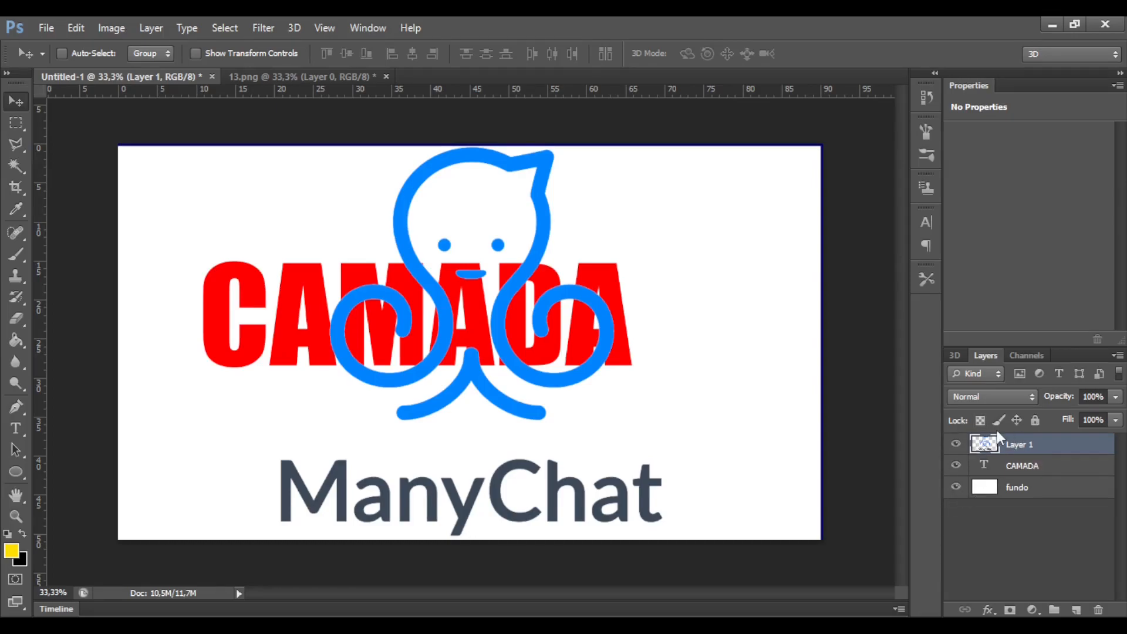
{"action": "left_click_drag", "start_coordinate": [996, 431], "coordinate": [1017, 475]}
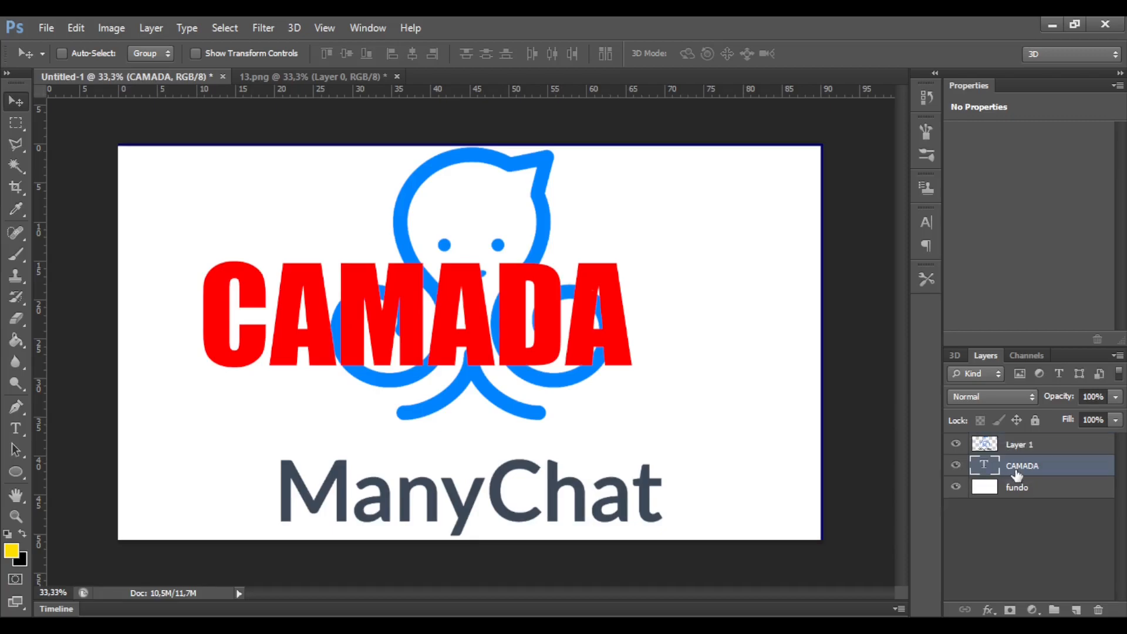
{"action": "left_click_drag", "start_coordinate": [337, 328], "coordinate": [362, 338]}
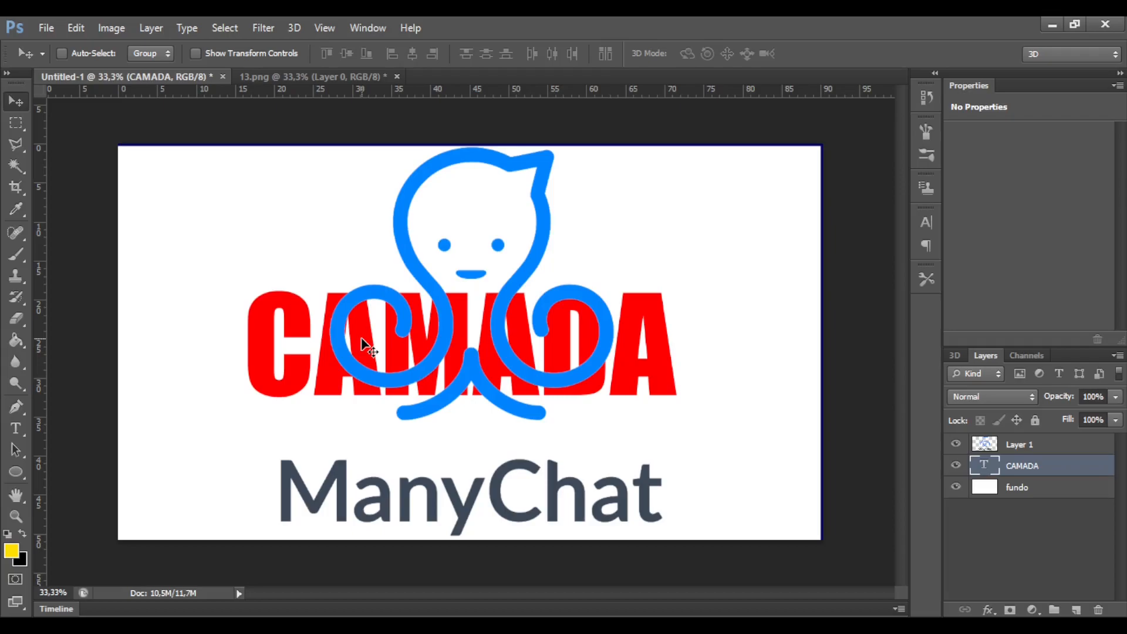
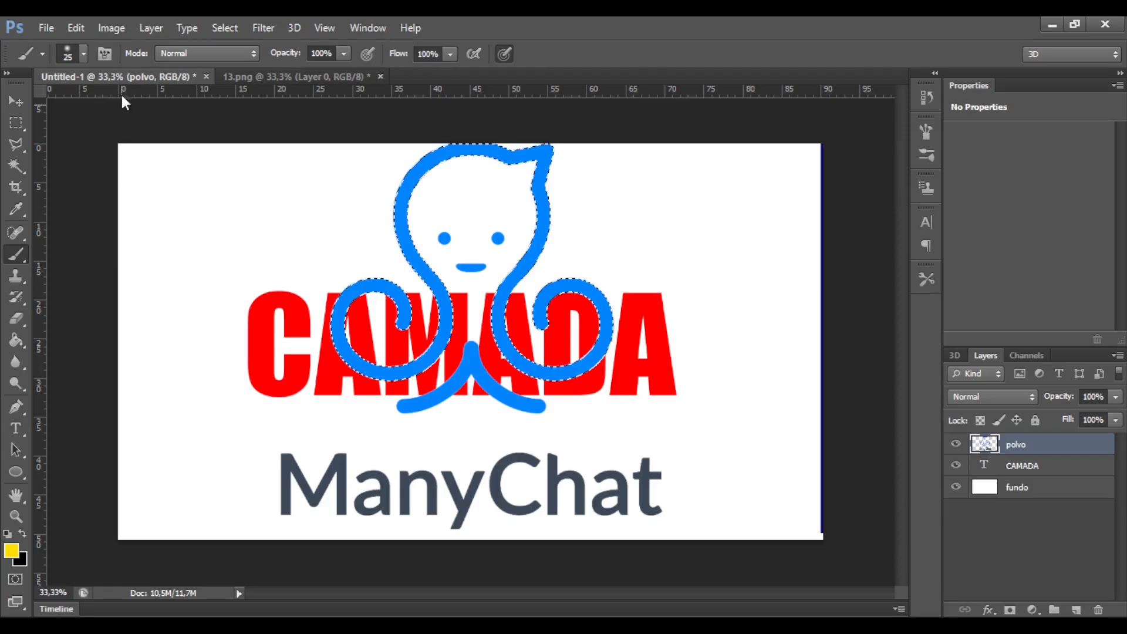
- Paint the selected octopus outline on the polvo layer yellow, ffde00, with a soft 125 px brush and deselect
{"action": "left_click", "coordinate": [84, 53]}
{"action": "left_click_drag", "start_coordinate": [70, 106], "coordinate": [94, 106]}
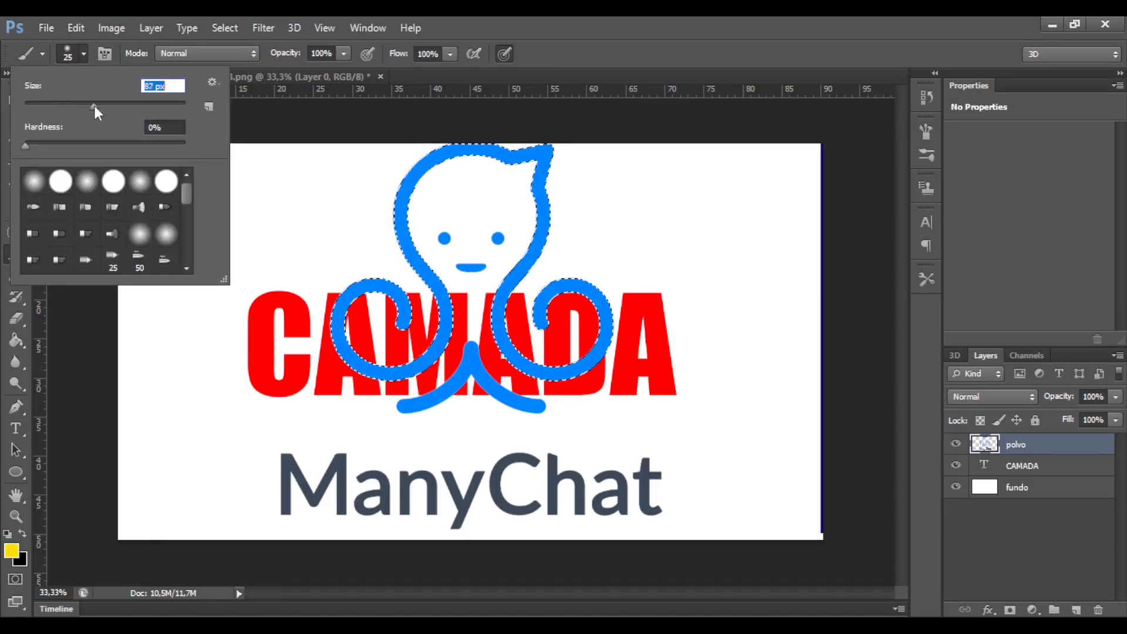
{"action": "left_click", "coordinate": [11, 551]}
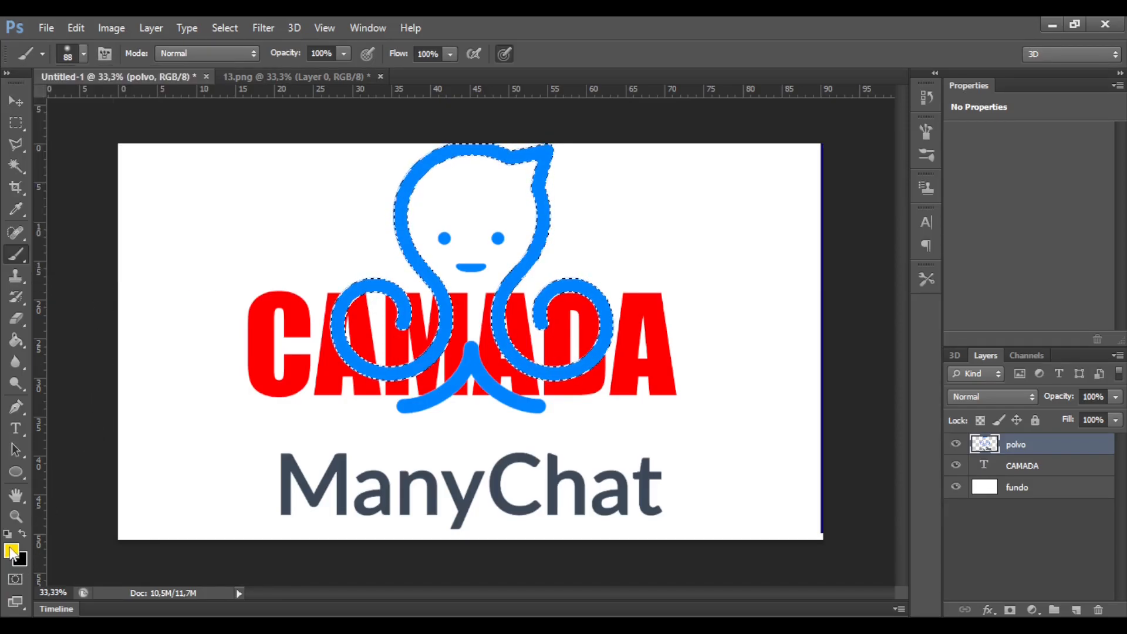
{"action": "left_click", "coordinate": [12, 552]}
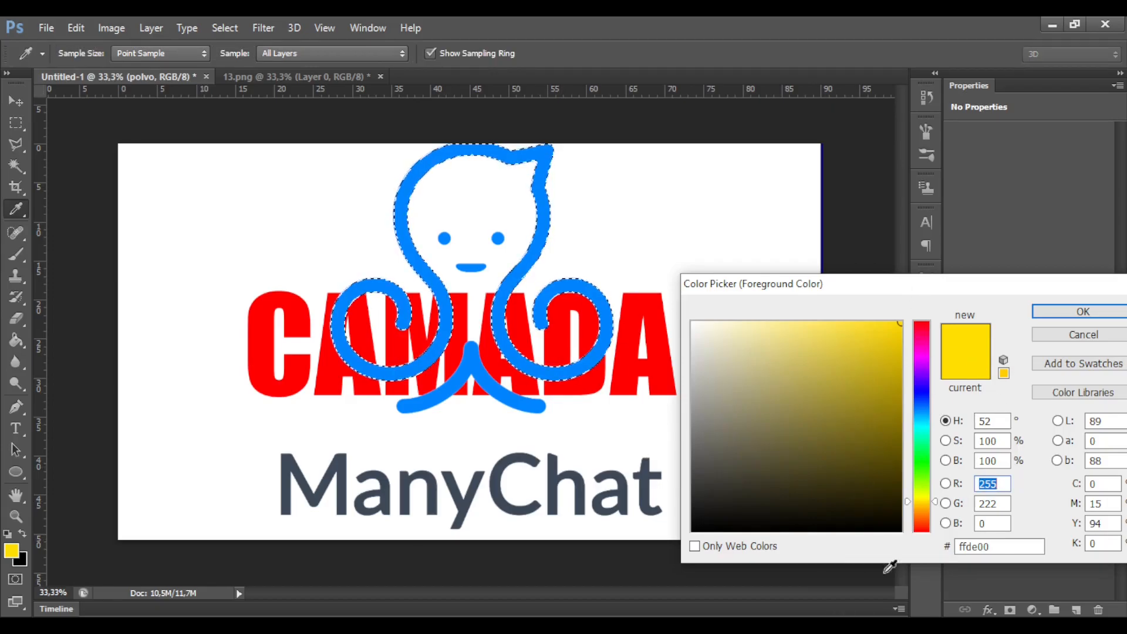
{"action": "left_click", "coordinate": [1083, 311]}
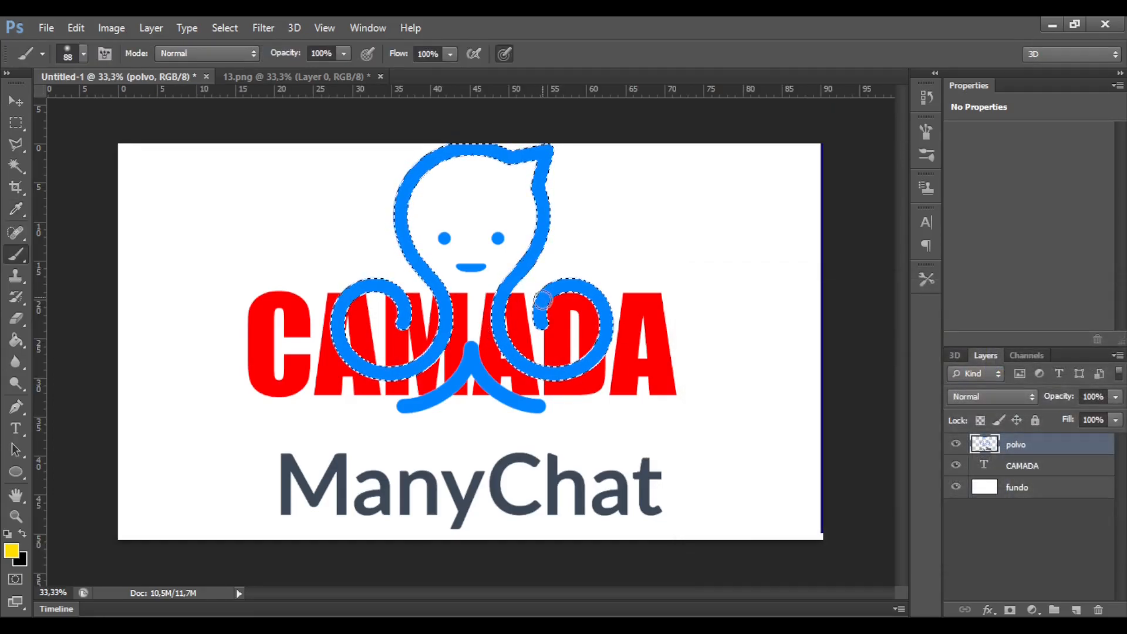
{"action": "left_click", "coordinate": [83, 54]}
{"action": "left_click_drag", "start_coordinate": [97, 106], "coordinate": [117, 106]}
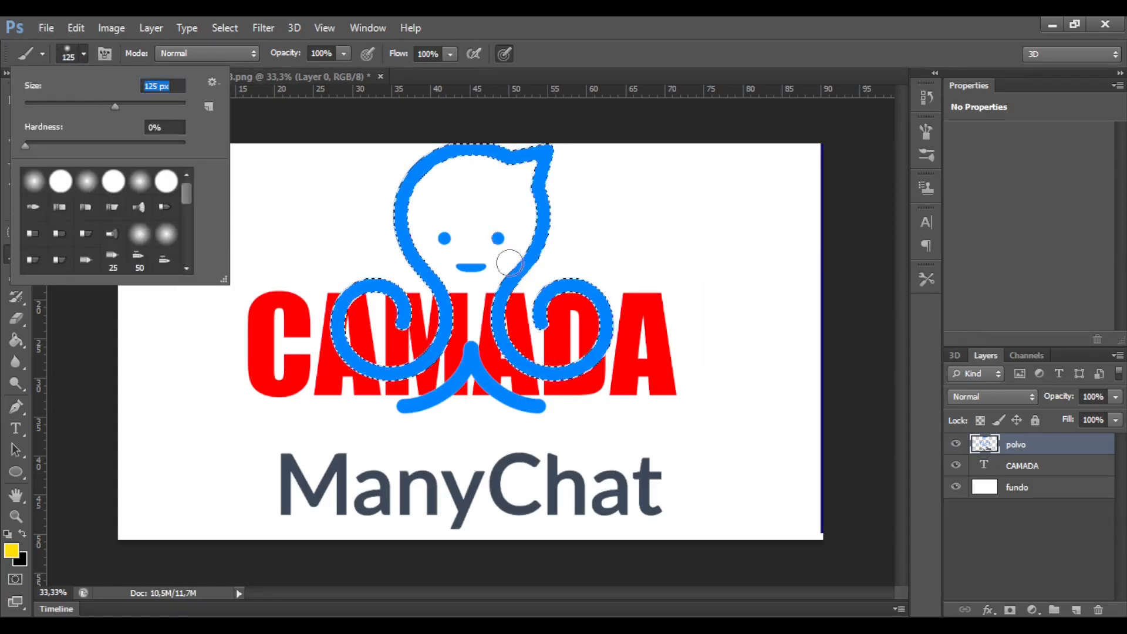
{"action": "mouse_move", "coordinate": [516, 263]}
{"action": "left_mouse_down"}
{"action": "mouse_move", "coordinate": [504, 367]}
{"action": "mouse_move", "coordinate": [497, 350]}
{"action": "mouse_move", "coordinate": [523, 398]}
{"action": "mouse_move", "coordinate": [542, 334]}
{"action": "mouse_move", "coordinate": [537, 384]}
{"action": "mouse_move", "coordinate": [560, 420]}
{"action": "mouse_move", "coordinate": [599, 271]}
{"action": "mouse_move", "coordinate": [614, 304]}
{"action": "mouse_move", "coordinate": [608, 324]}
{"action": "mouse_move", "coordinate": [568, 312]}
{"action": "mouse_move", "coordinate": [559, 276]}
{"action": "mouse_move", "coordinate": [546, 307]}
{"action": "mouse_move", "coordinate": [544, 163]}
{"action": "mouse_move", "coordinate": [534, 206]}
{"action": "mouse_move", "coordinate": [513, 153]}
{"action": "mouse_move", "coordinate": [480, 128]}
{"action": "mouse_move", "coordinate": [421, 183]}
{"action": "mouse_move", "coordinate": [399, 228]}
{"action": "mouse_move", "coordinate": [413, 238]}
{"action": "mouse_move", "coordinate": [409, 293]}
{"action": "mouse_move", "coordinate": [446, 375]}
{"action": "mouse_move", "coordinate": [401, 411]}
{"action": "mouse_move", "coordinate": [399, 380]}
{"action": "mouse_move", "coordinate": [381, 362]}
{"action": "mouse_move", "coordinate": [363, 378]}
{"action": "mouse_move", "coordinate": [366, 430]}
{"action": "mouse_move", "coordinate": [379, 381]}
{"action": "mouse_move", "coordinate": [383, 401]}
{"action": "mouse_move", "coordinate": [349, 394]}
{"action": "mouse_move", "coordinate": [335, 333]}
{"action": "mouse_move", "coordinate": [366, 262]}
{"action": "mouse_move", "coordinate": [399, 264]}
{"action": "mouse_move", "coordinate": [400, 304]}
{"action": "left_mouse_up"}
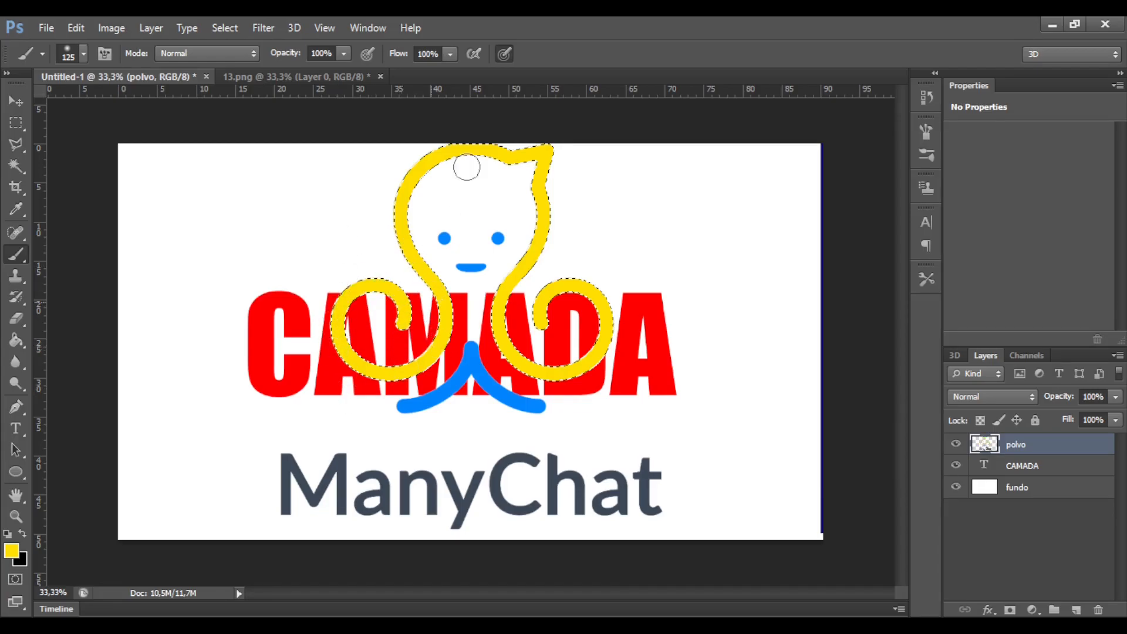
{"action": "left_click", "coordinate": [20, 101]}
{"action": "key", "text": "ctrl+d"}
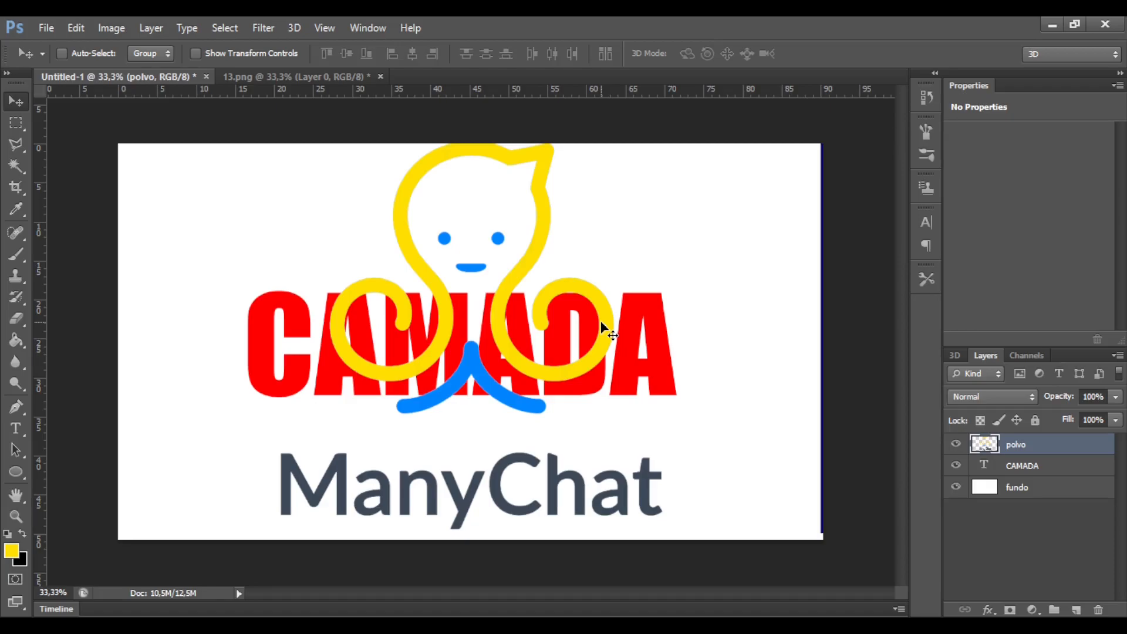
- Move the CAMADA text down until it overlaps the ManyChat lettering and color its letter C light red, ff7b7b
{"action": "left_click", "coordinate": [1063, 465]}
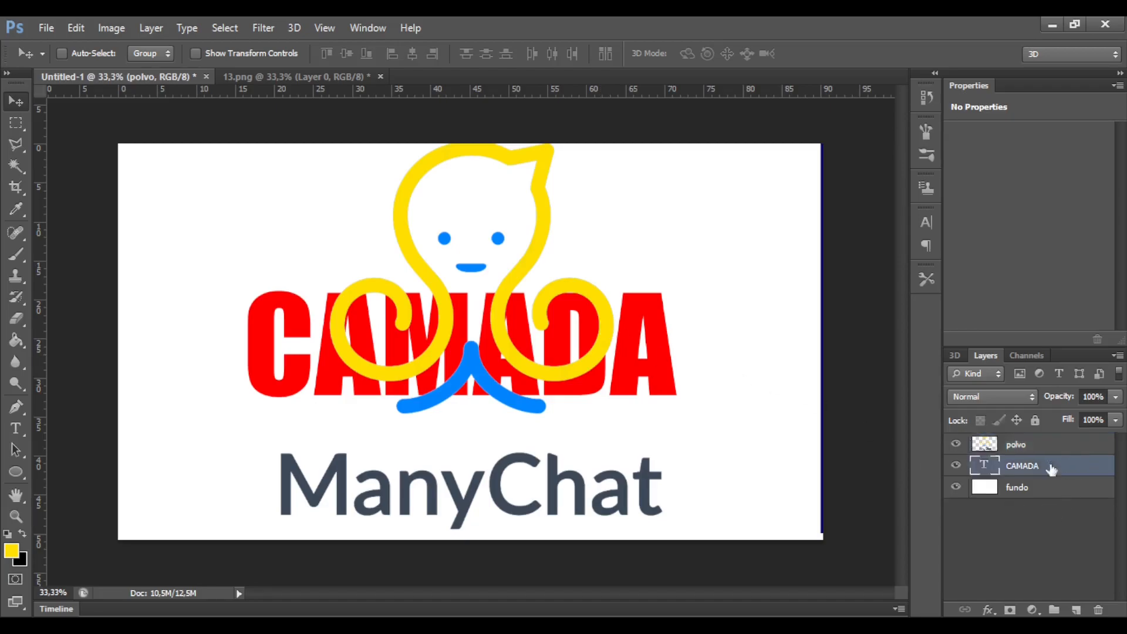
{"action": "left_click_drag", "start_coordinate": [269, 338], "coordinate": [278, 408]}
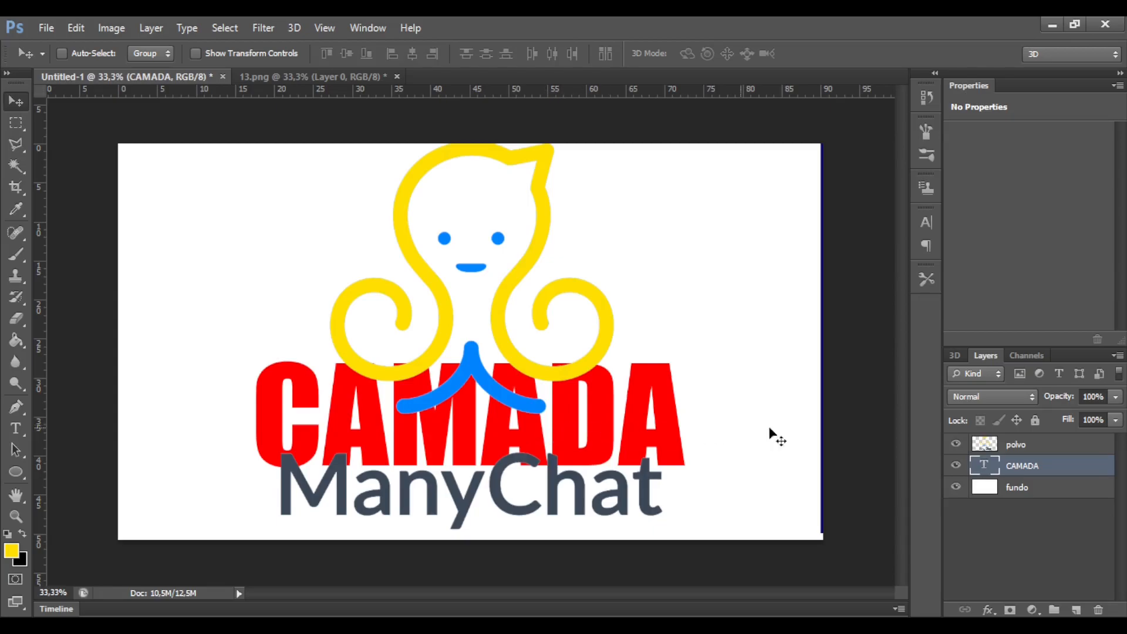
{"action": "left_click", "coordinate": [17, 427]}
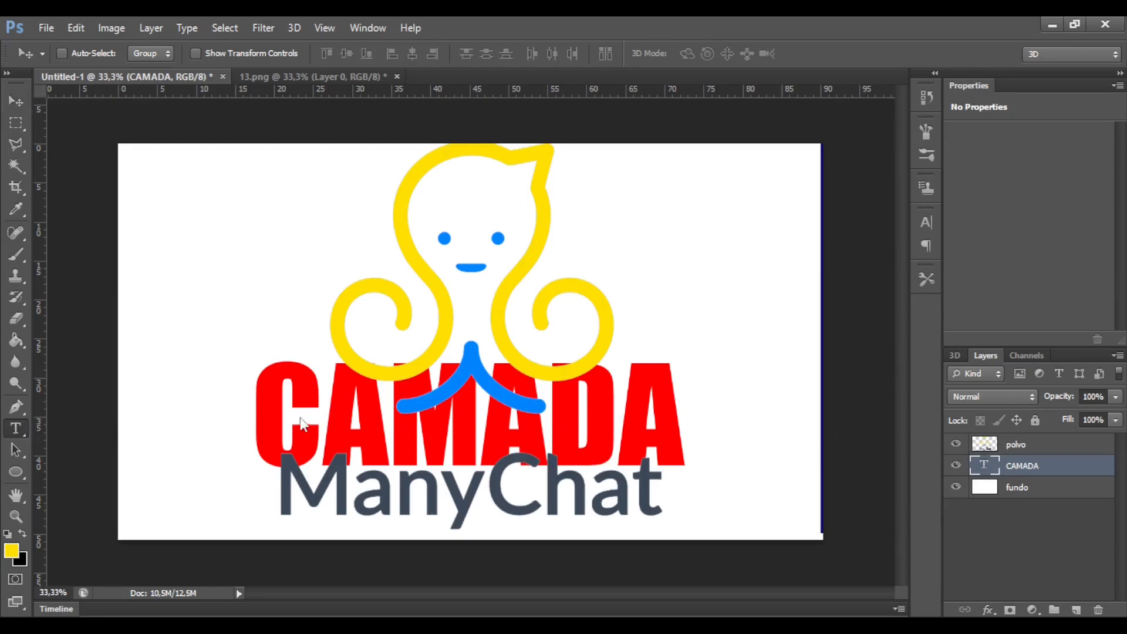
{"action": "left_click_drag", "start_coordinate": [323, 411], "coordinate": [281, 411]}
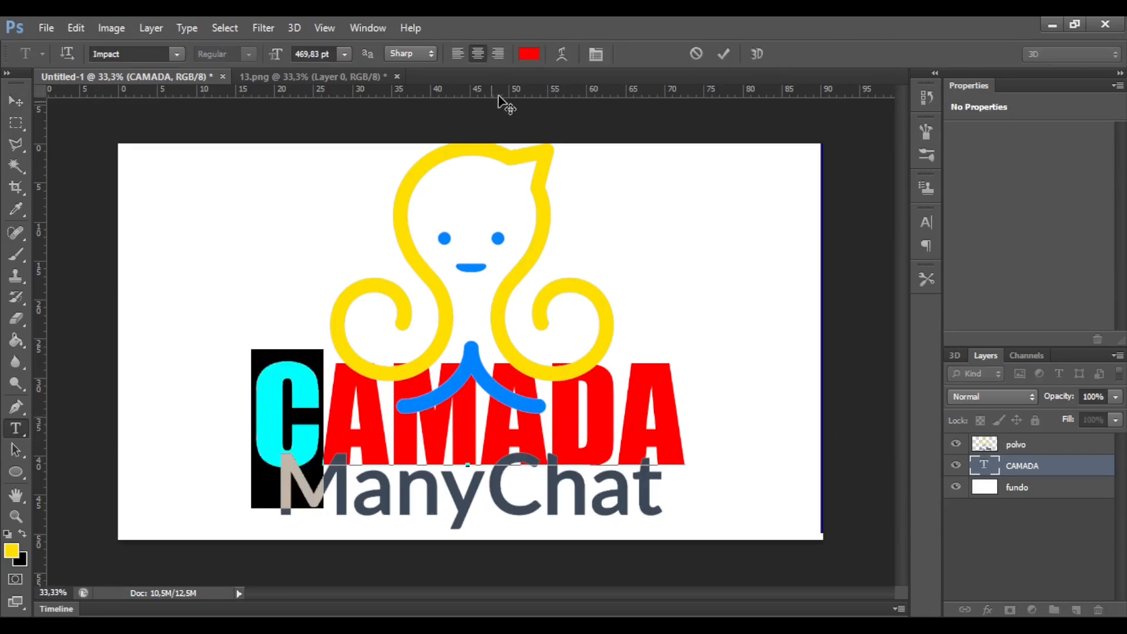
{"action": "left_click", "coordinate": [529, 54]}
{"action": "left_click", "coordinate": [800, 322]}
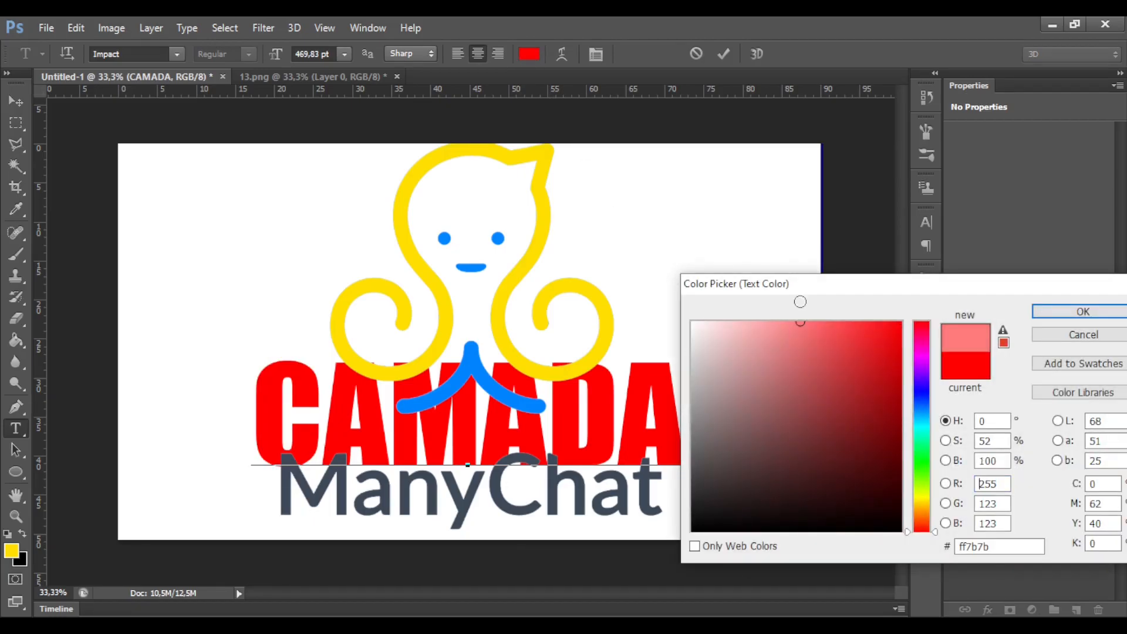
{"action": "left_click", "coordinate": [1083, 311]}
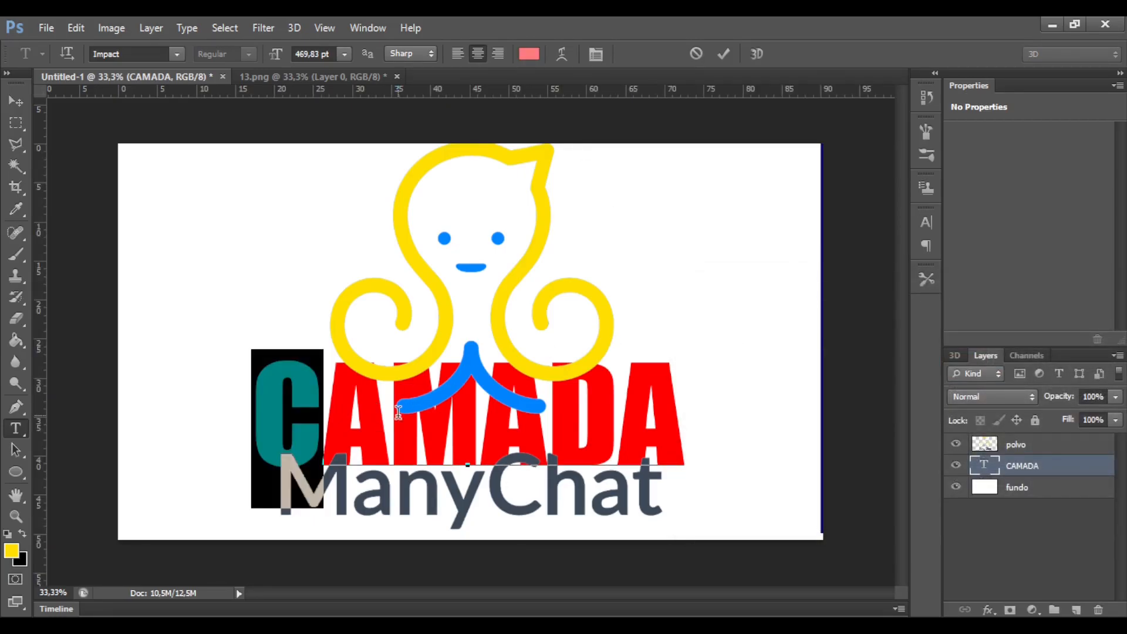
- Color the letter M of the CAMADA text bright green
{"action": "left_click_drag", "start_coordinate": [388, 411], "coordinate": [481, 411]}
{"action": "left_click", "coordinate": [529, 54]}
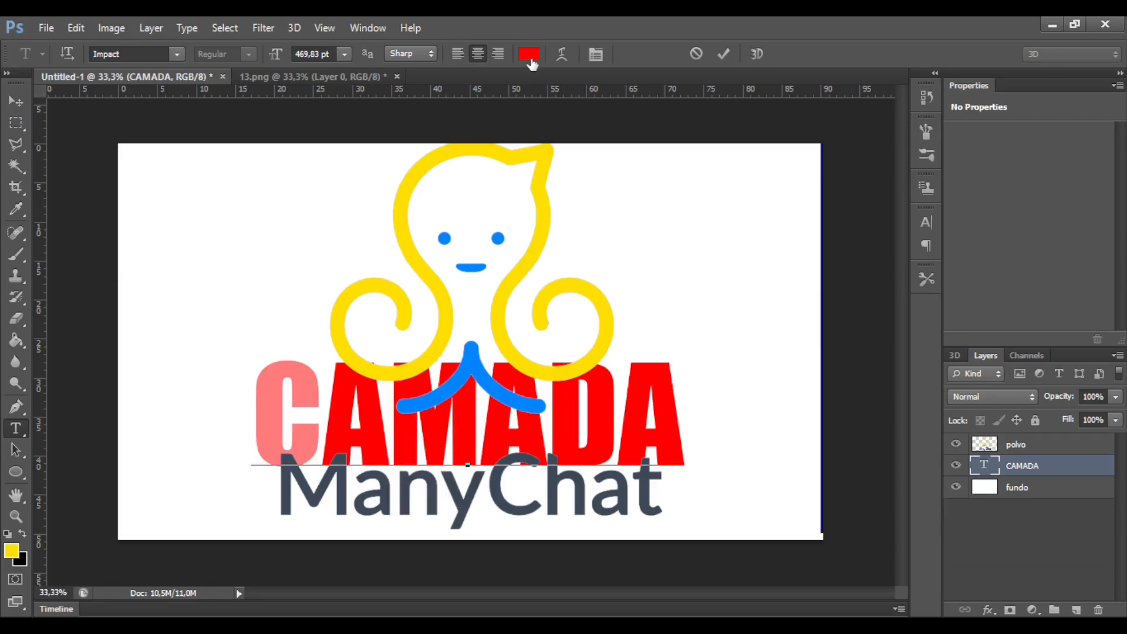
{"action": "left_click", "coordinate": [919, 461]}
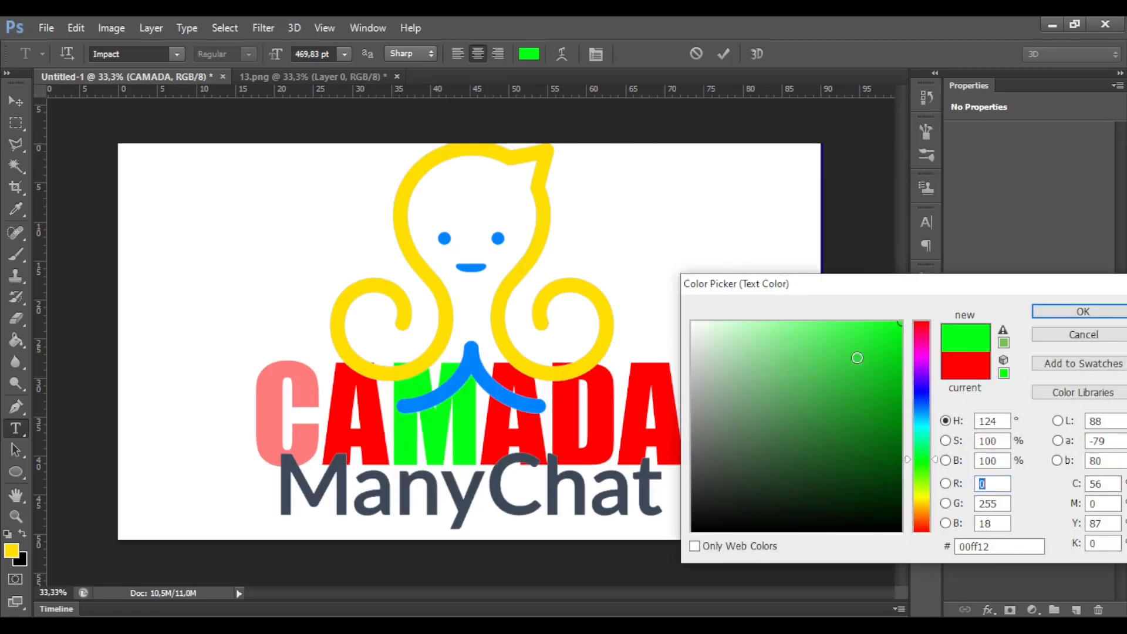
{"action": "left_click", "coordinate": [857, 329]}
{"action": "left_click", "coordinate": [1082, 312]}
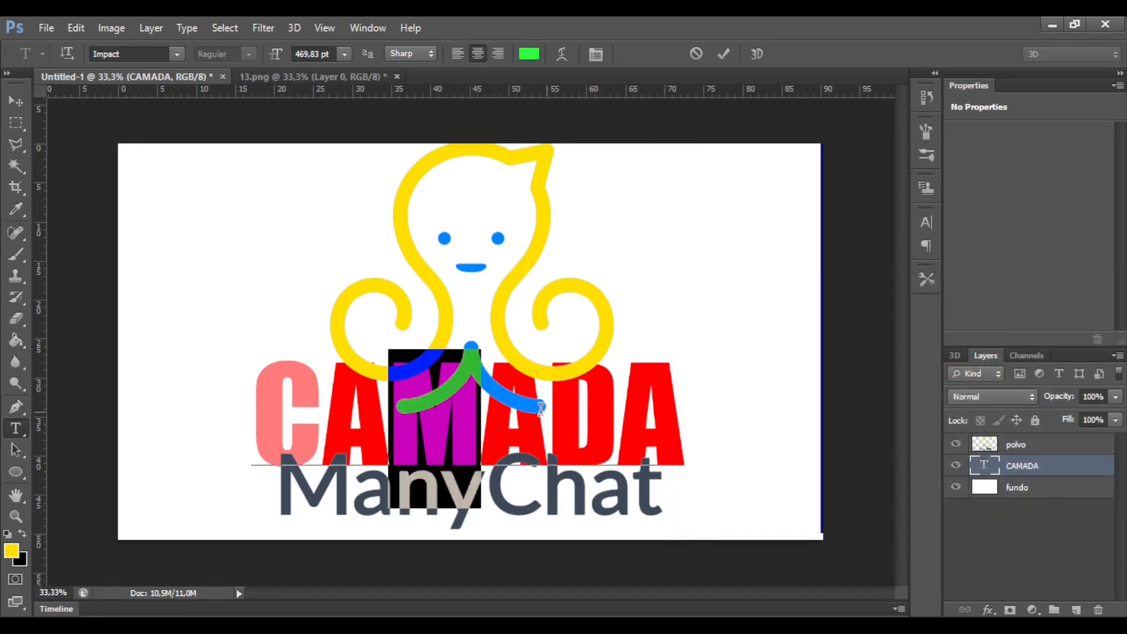
- Color the second letter A of the CAMADA text, between M and D, medium blue with a hue of 223°
{"action": "left_click_drag", "start_coordinate": [481, 411], "coordinate": [545, 406]}
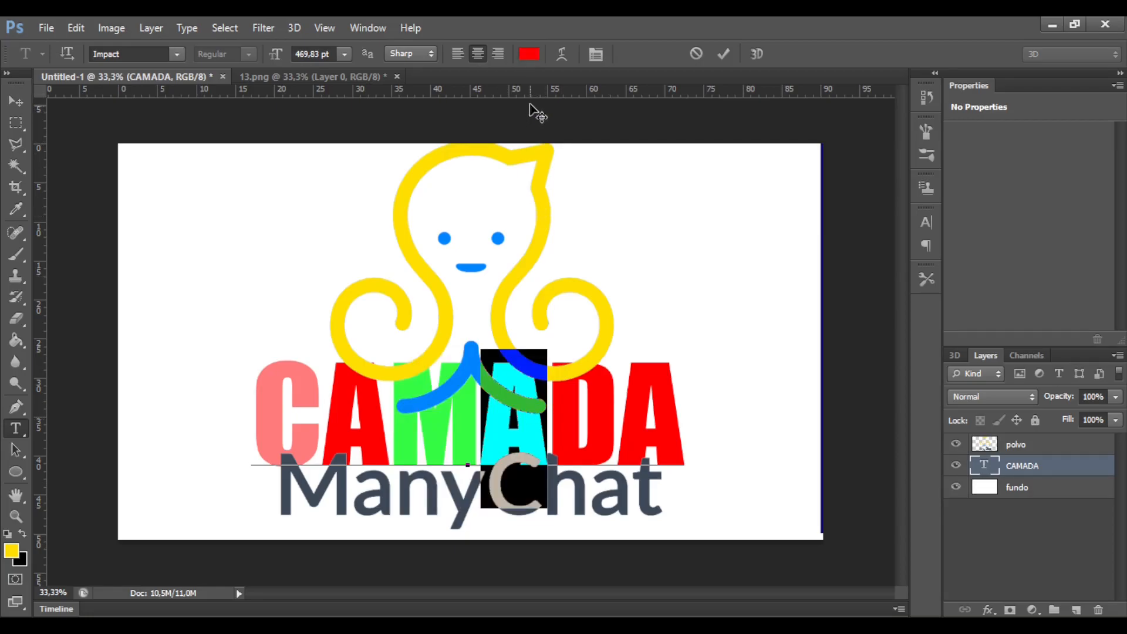
{"action": "left_click", "coordinate": [529, 54]}
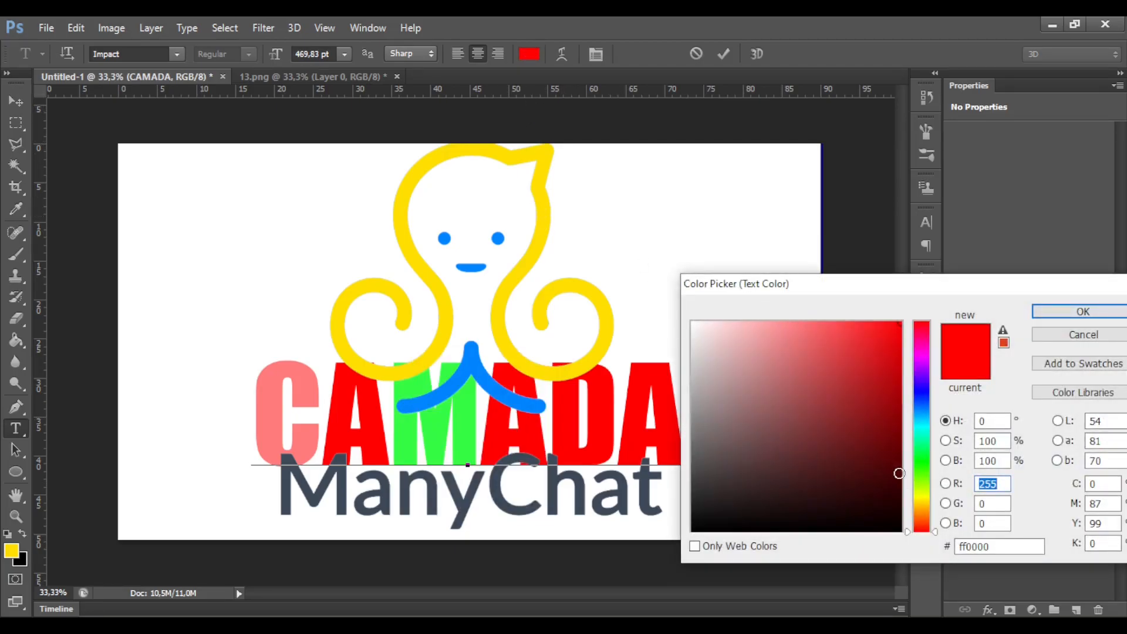
{"action": "left_click", "coordinate": [921, 498]}
{"action": "left_click", "coordinate": [881, 328]}
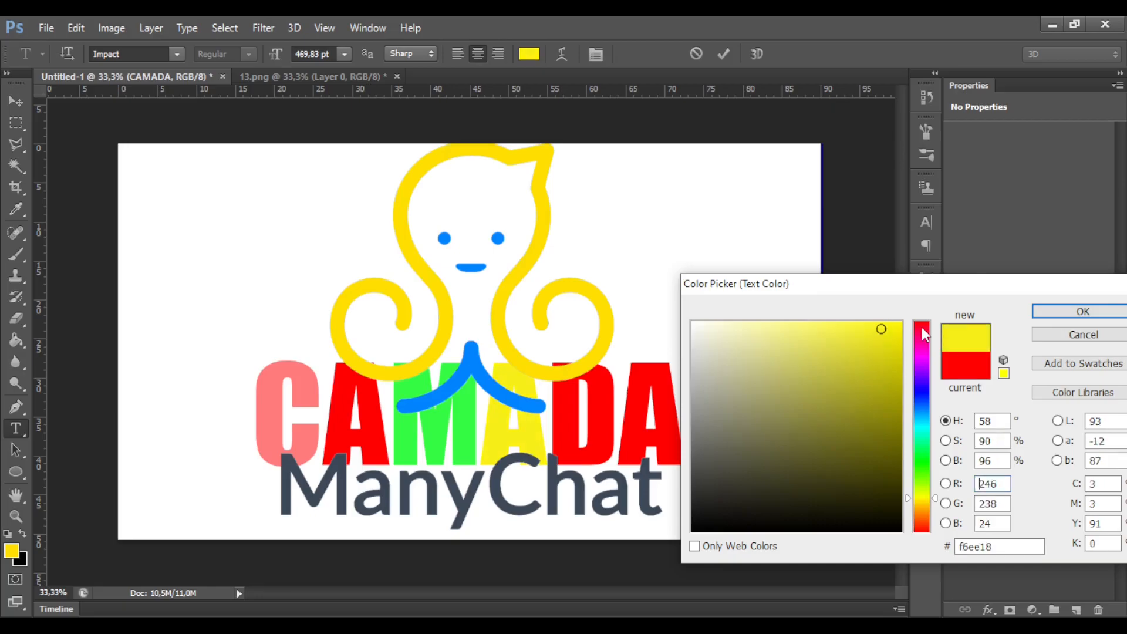
{"action": "left_click", "coordinate": [926, 402]}
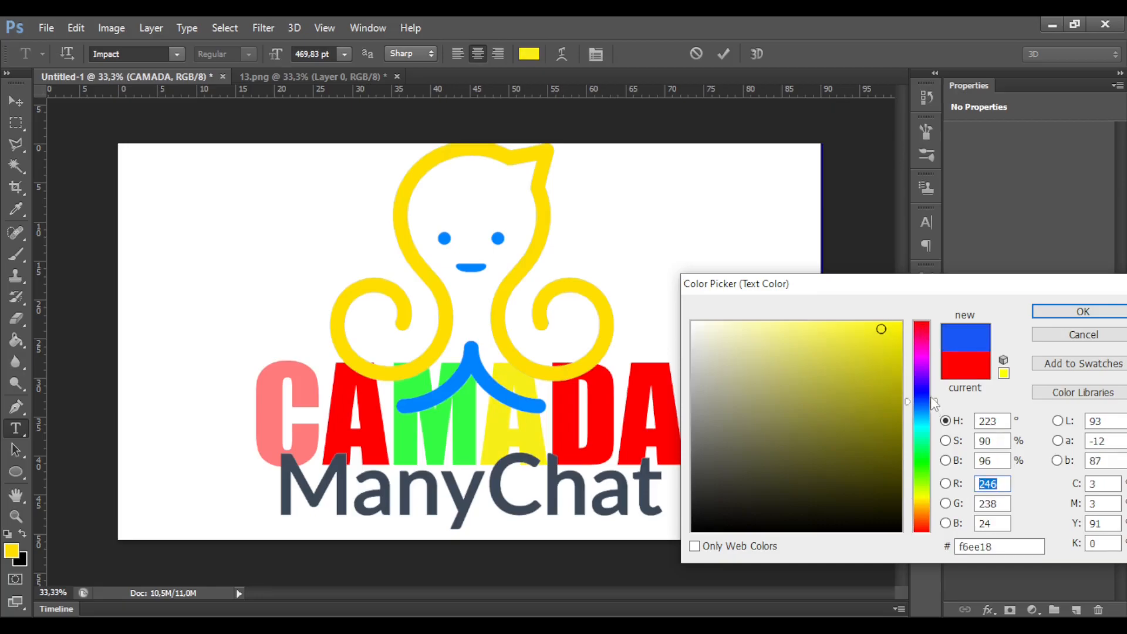
{"action": "left_click", "coordinate": [1065, 314]}
- Color the letter D of the CAMADA text magenta, ff00d2, and finish editing the text with the Move tool
{"action": "key", "text": "Right"}
{"action": "key", "text": "shift+Right"}
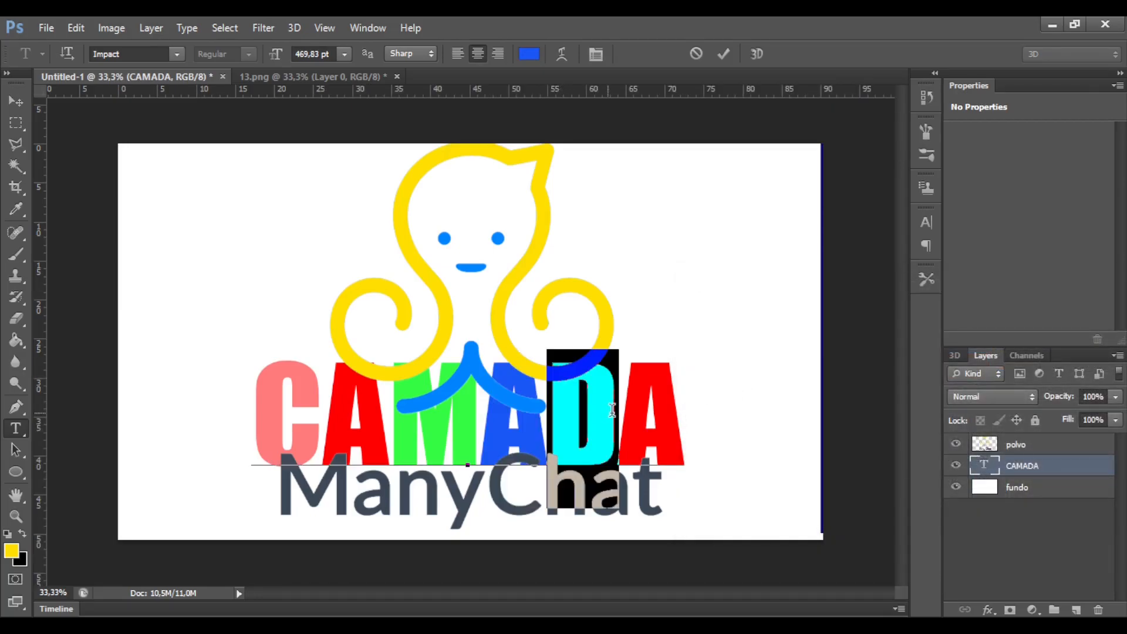
{"action": "left_click", "coordinate": [528, 53]}
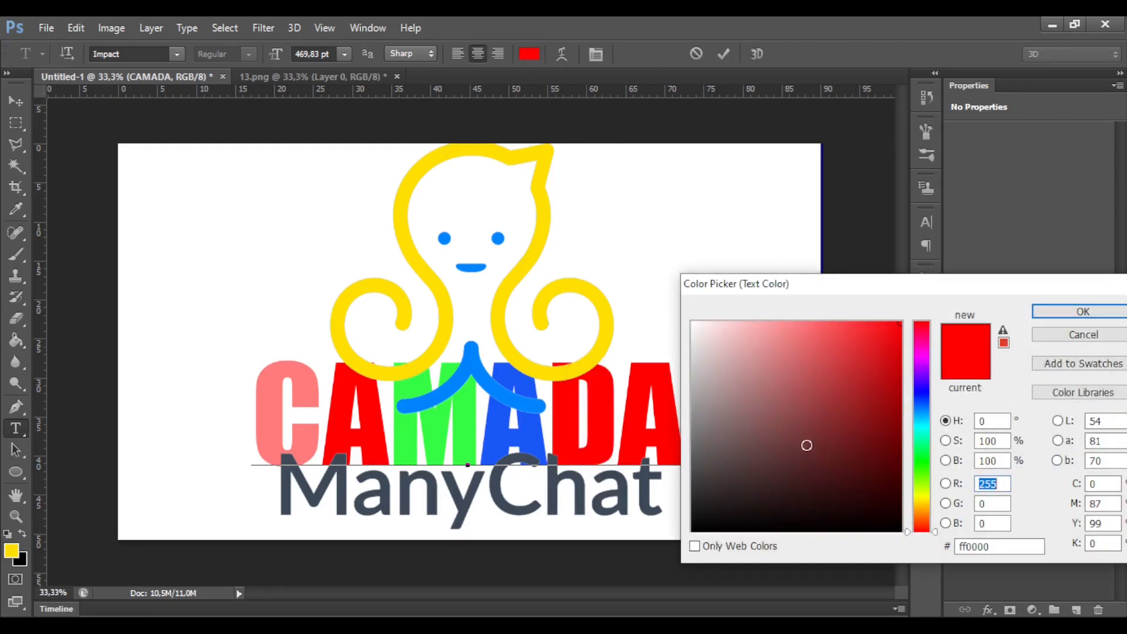
{"action": "left_click", "coordinate": [923, 491]}
{"action": "left_click", "coordinate": [921, 426]}
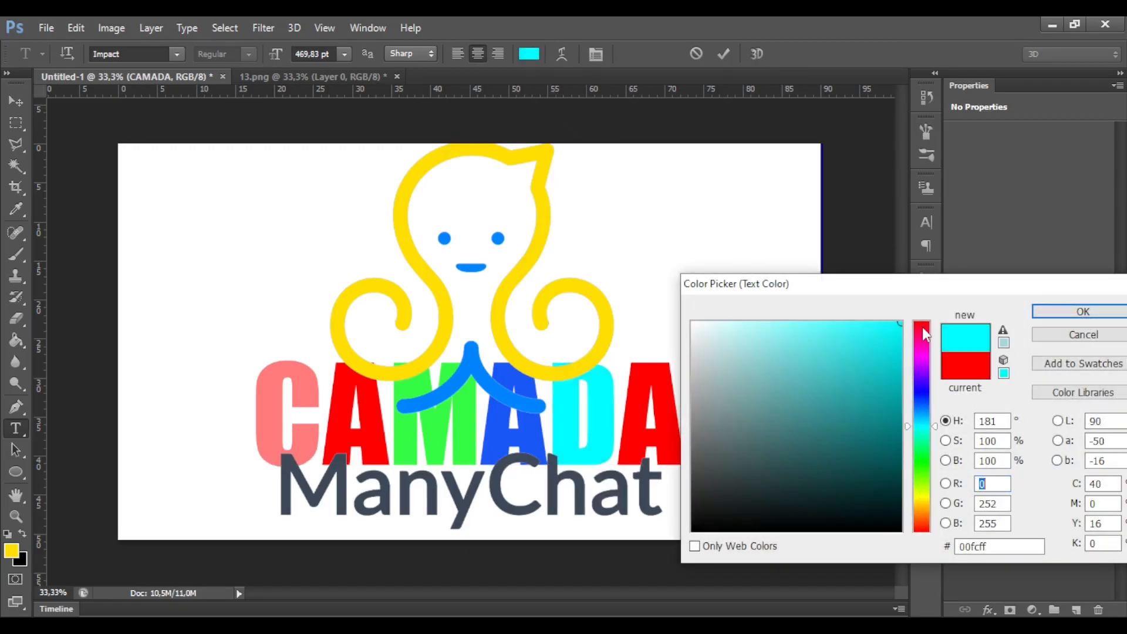
{"action": "left_click", "coordinate": [923, 351]}
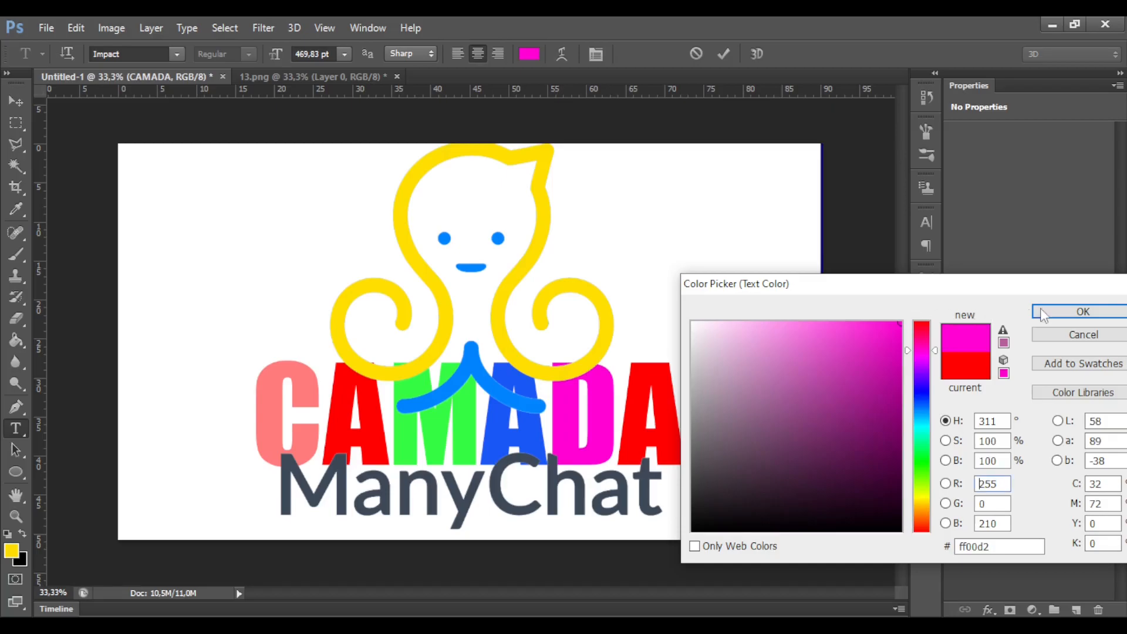
{"action": "left_click", "coordinate": [1045, 311]}
{"action": "left_click", "coordinate": [16, 101]}
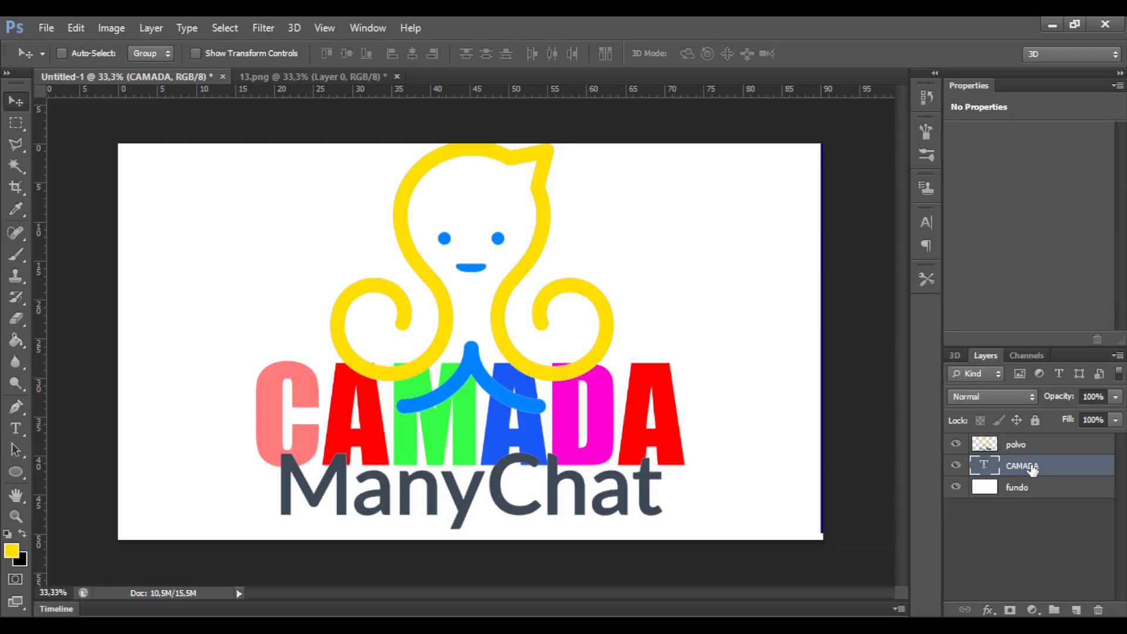
- Hide and show the polvo layer again, and hide the CAMADA text layer
{"action": "left_click", "coordinate": [956, 445]}
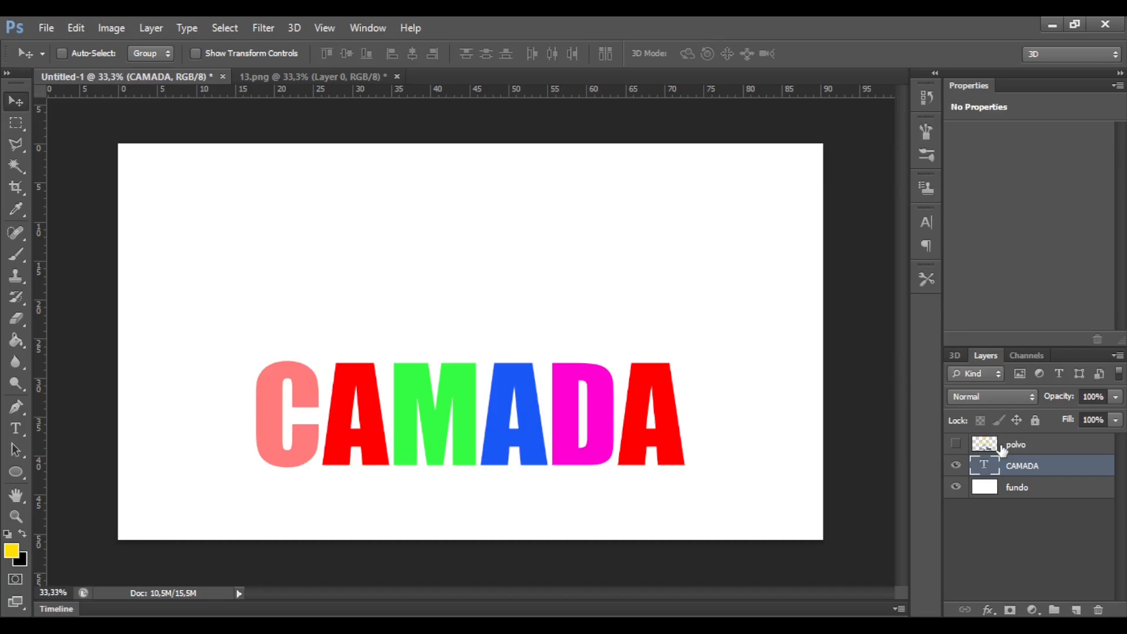
{"action": "left_click", "coordinate": [955, 444]}
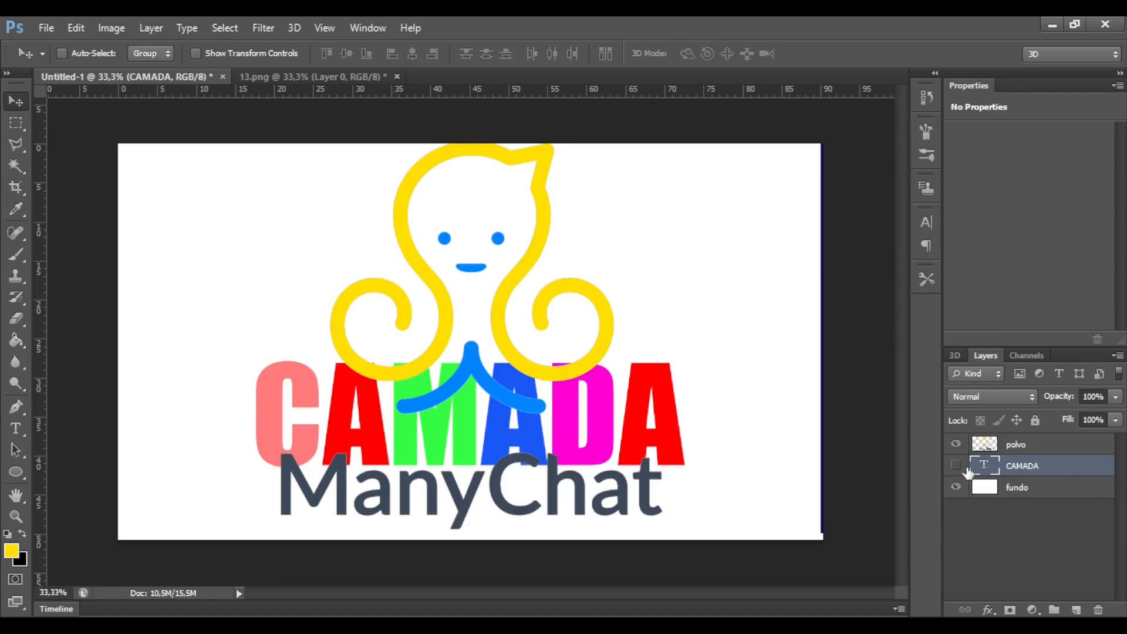
{"action": "left_click", "coordinate": [956, 466]}
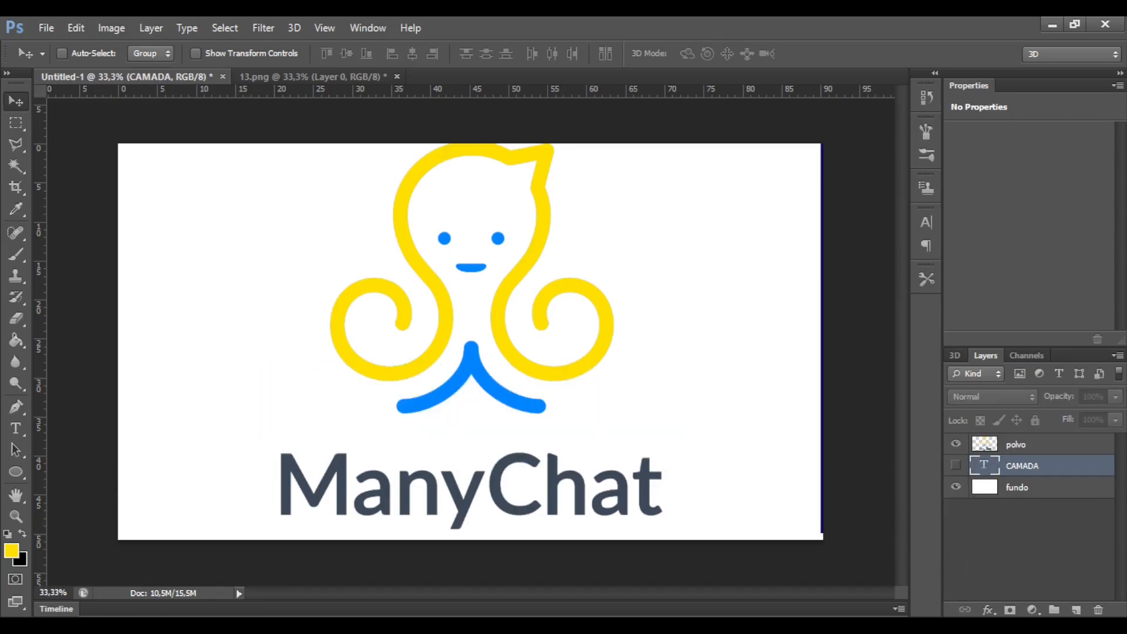
- Select the octopus's blue lower tentacles, mouth and both eyes on the polvo layer with the Magic Wand tool
{"action": "left_click", "coordinate": [1048, 444]}
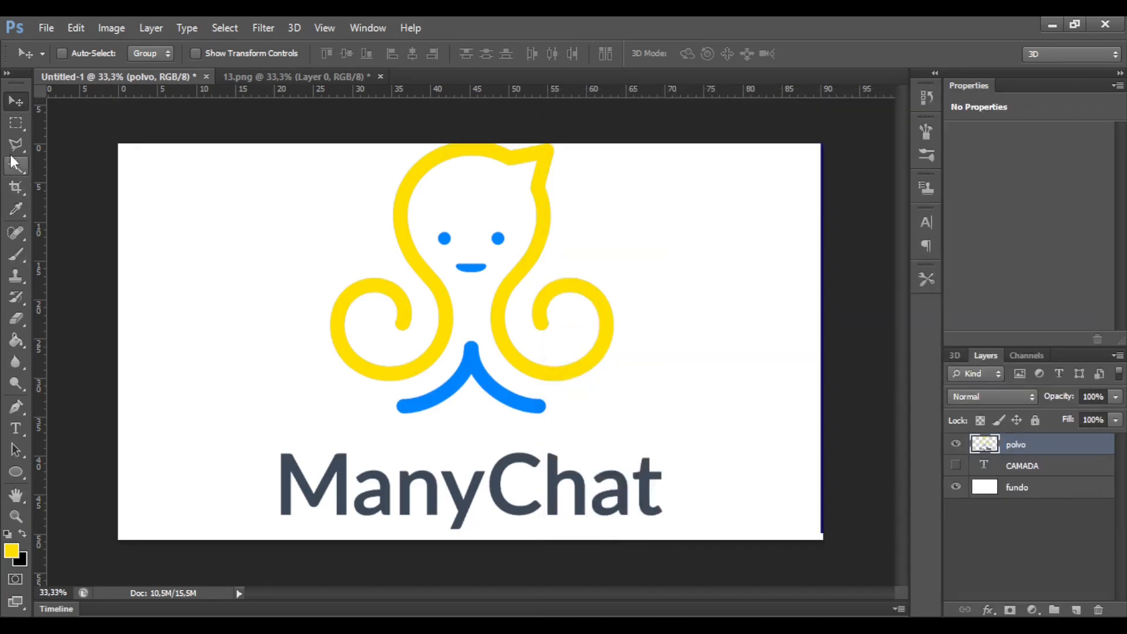
{"action": "left_click", "coordinate": [16, 167]}
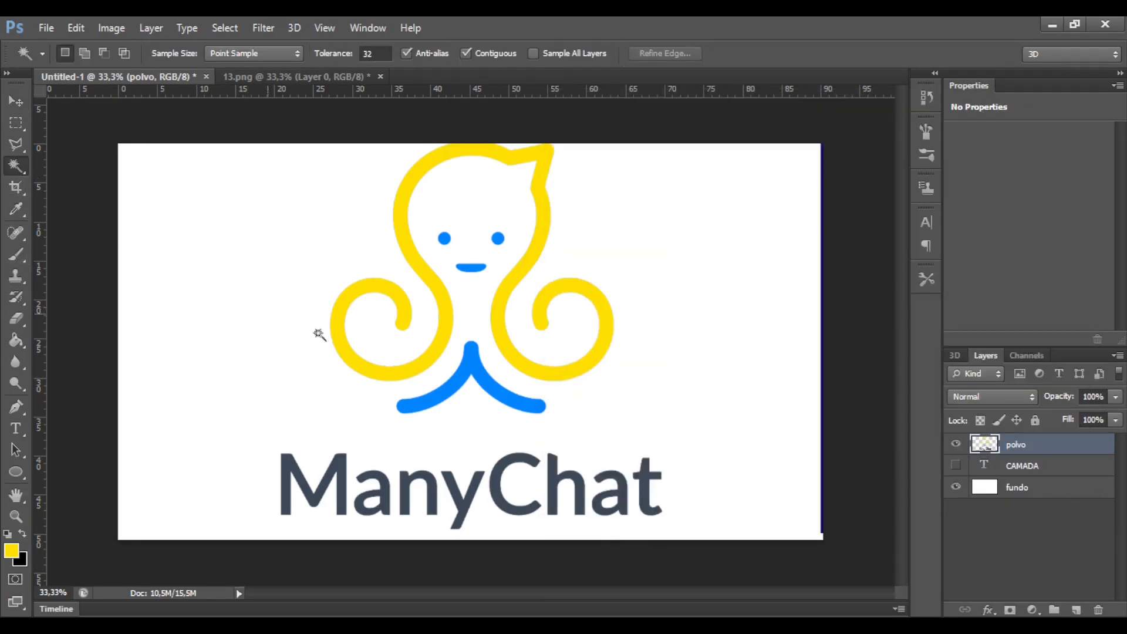
{"action": "left_click", "coordinate": [469, 365]}
{"action": "left_click", "coordinate": [463, 266], "text": "shift"}
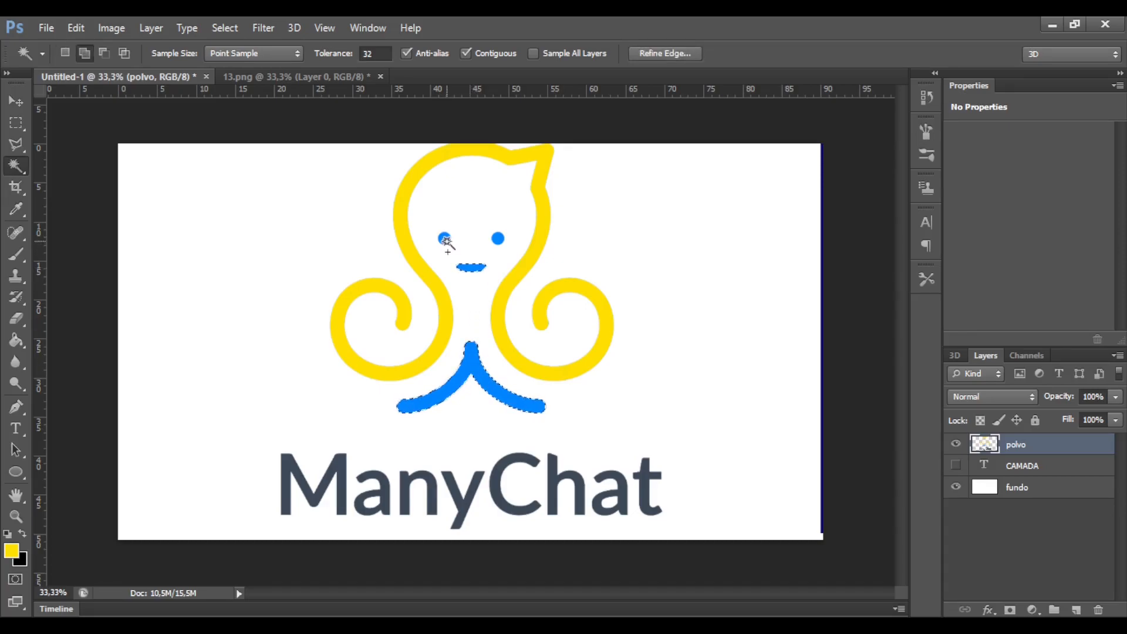
{"action": "left_click", "coordinate": [444, 238], "text": "shift"}
{"action": "left_click", "coordinate": [497, 239], "text": "shift"}
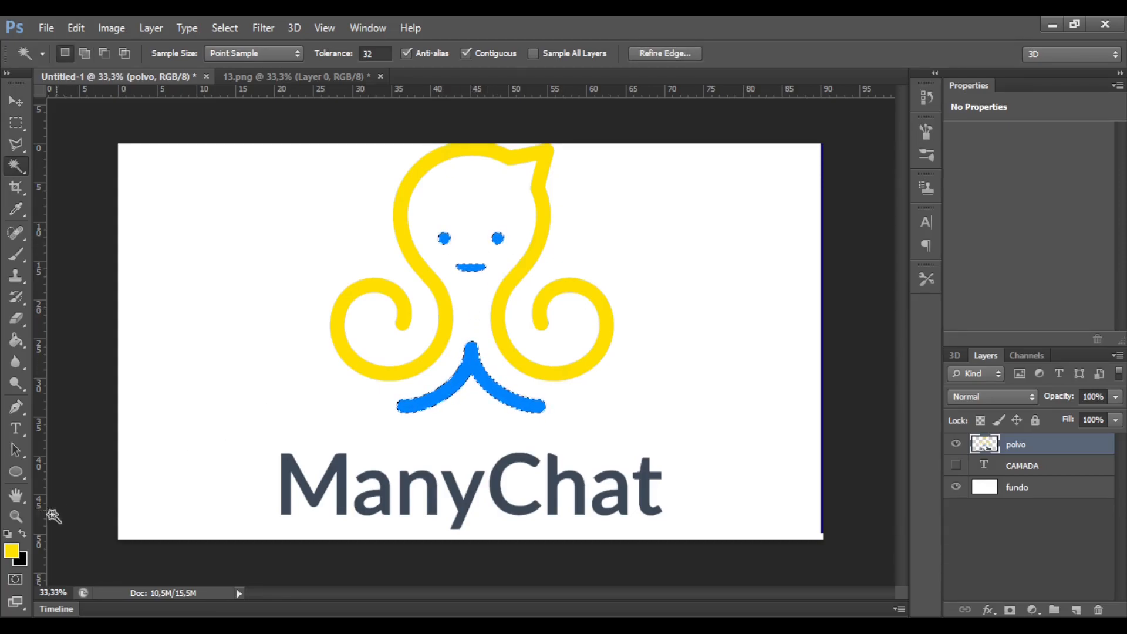
- Set the foreground color to red, ff001e, and paint over the selected tentacles, mouth and eyes with the 125 px brush
{"action": "left_click", "coordinate": [11, 550]}
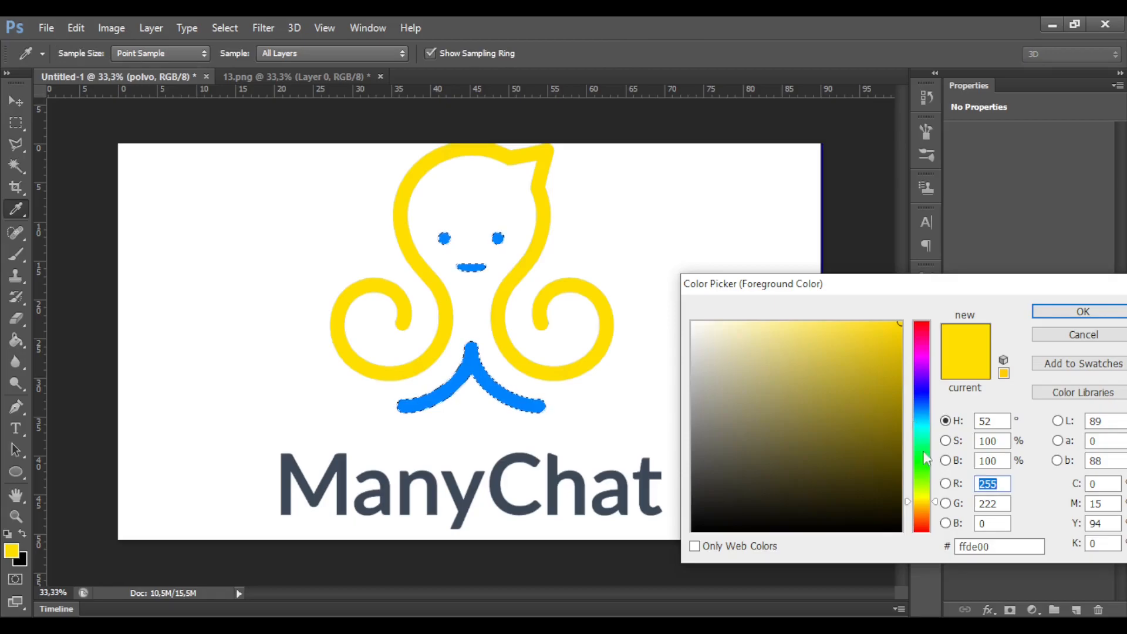
{"action": "left_click_drag", "start_coordinate": [929, 398], "coordinate": [922, 324]}
{"action": "left_click", "coordinate": [1074, 311]}
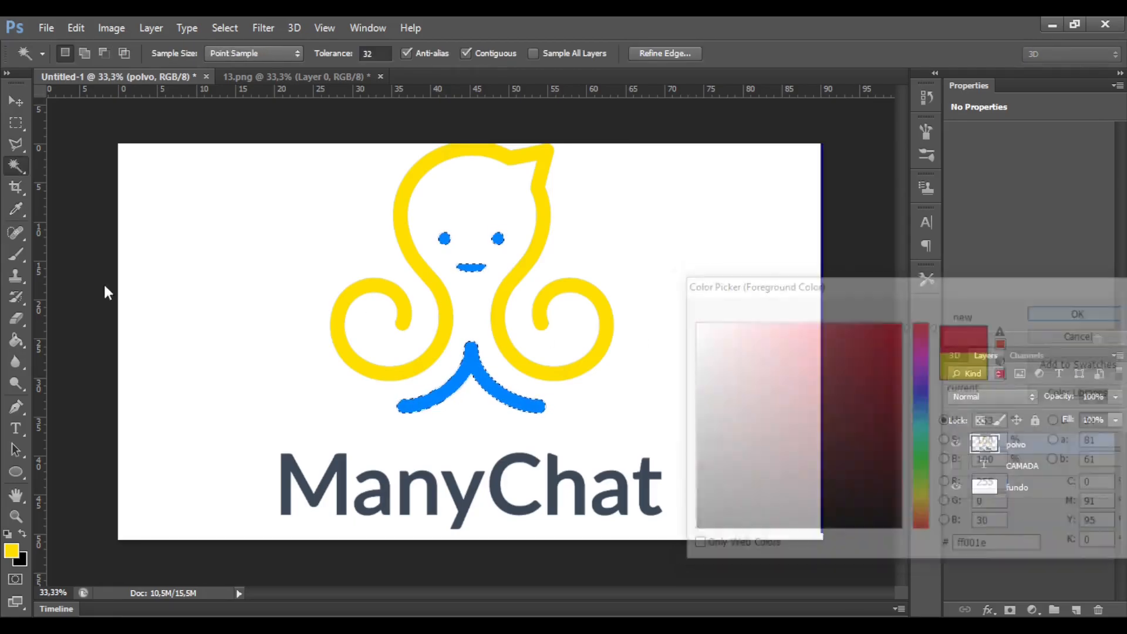
{"action": "left_click", "coordinate": [16, 255]}
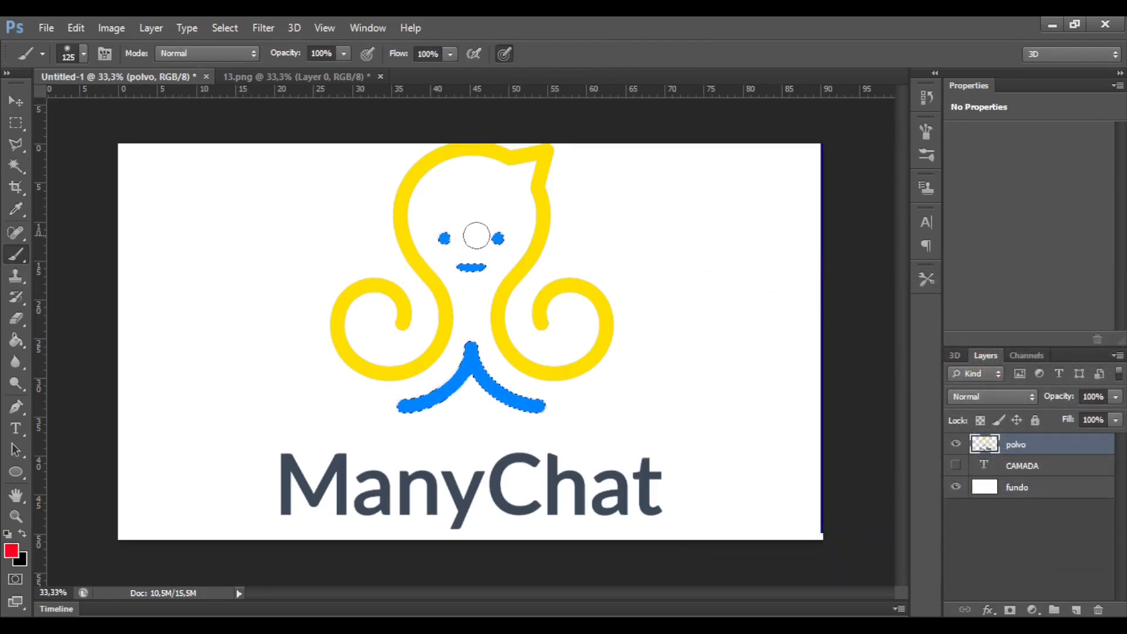
{"action": "mouse_move", "coordinate": [473, 234]}
{"action": "left_mouse_down"}
{"action": "mouse_move", "coordinate": [498, 227]}
{"action": "mouse_move", "coordinate": [501, 239]}
{"action": "mouse_move", "coordinate": [444, 308]}
{"action": "mouse_move", "coordinate": [495, 265]}
{"action": "mouse_move", "coordinate": [431, 261]}
{"action": "mouse_move", "coordinate": [448, 229]}
{"action": "left_mouse_up"}
{"action": "mouse_move", "coordinate": [470, 351]}
{"action": "left_mouse_down"}
{"action": "mouse_move", "coordinate": [453, 455]}
{"action": "mouse_move", "coordinate": [415, 448]}
{"action": "mouse_move", "coordinate": [377, 398]}
{"action": "mouse_move", "coordinate": [458, 370]}
{"action": "mouse_move", "coordinate": [526, 378]}
{"action": "mouse_move", "coordinate": [541, 417]}
{"action": "left_mouse_up"}
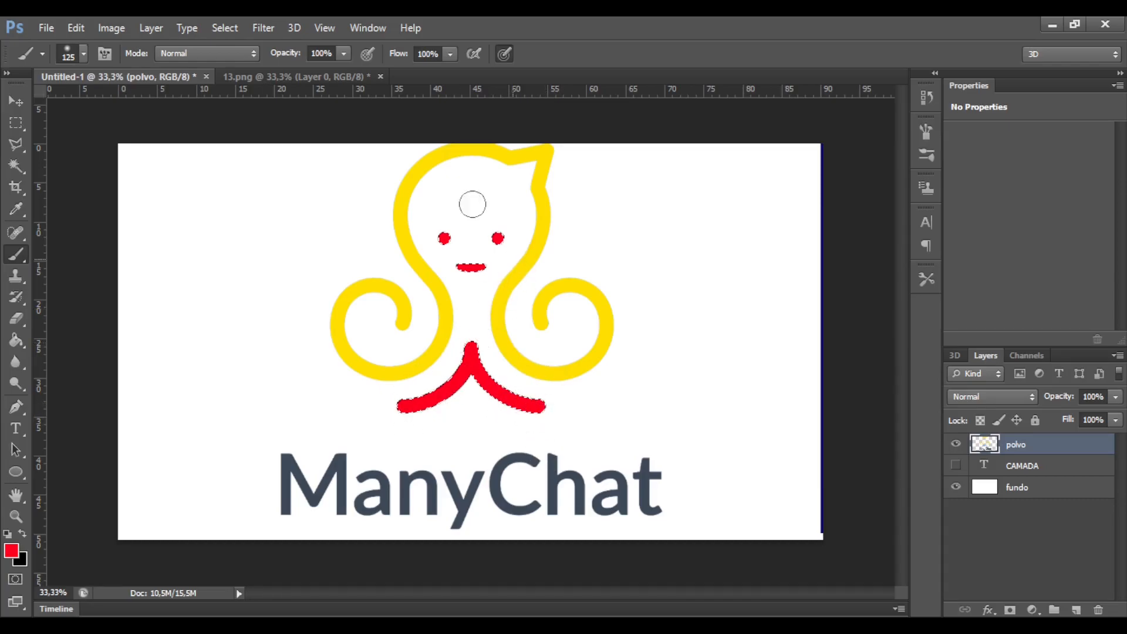
- Deselect and move the whole logo on the polvo layer slightly to the right
{"action": "key", "text": "ctrl+d"}
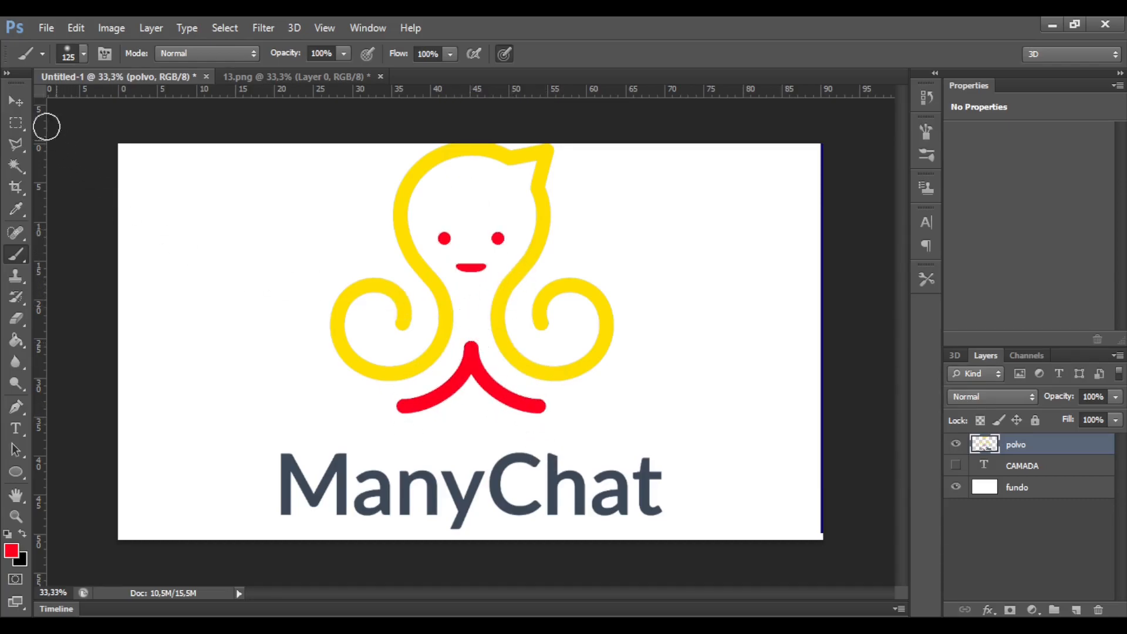
{"action": "left_click", "coordinate": [21, 100]}
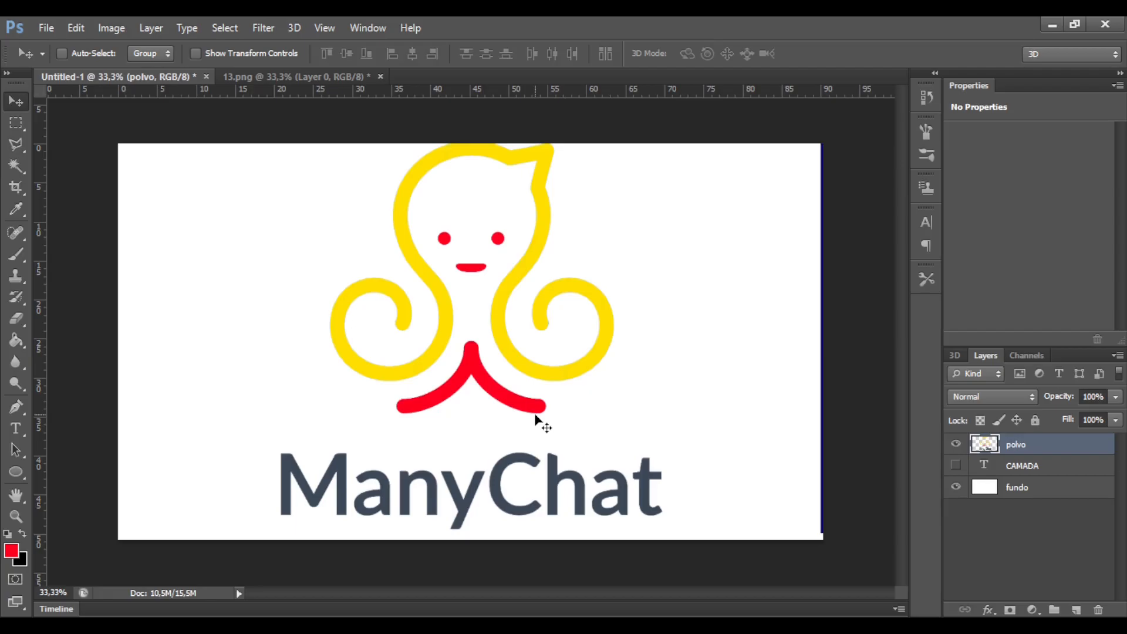
{"action": "mouse_move", "coordinate": [493, 347]}
{"action": "left_mouse_down"}
{"action": "mouse_move", "coordinate": [543, 330]}
{"action": "mouse_move", "coordinate": [505, 375]}
{"action": "mouse_move", "coordinate": [378, 361]}
{"action": "mouse_move", "coordinate": [504, 222]}
{"action": "mouse_move", "coordinate": [587, 179]}
{"action": "mouse_move", "coordinate": [467, 485]}
{"action": "mouse_move", "coordinate": [473, 269]}
{"action": "mouse_move", "coordinate": [581, 235]}
{"action": "mouse_move", "coordinate": [467, 352]}
{"action": "mouse_move", "coordinate": [495, 349]}
{"action": "left_mouse_up"}
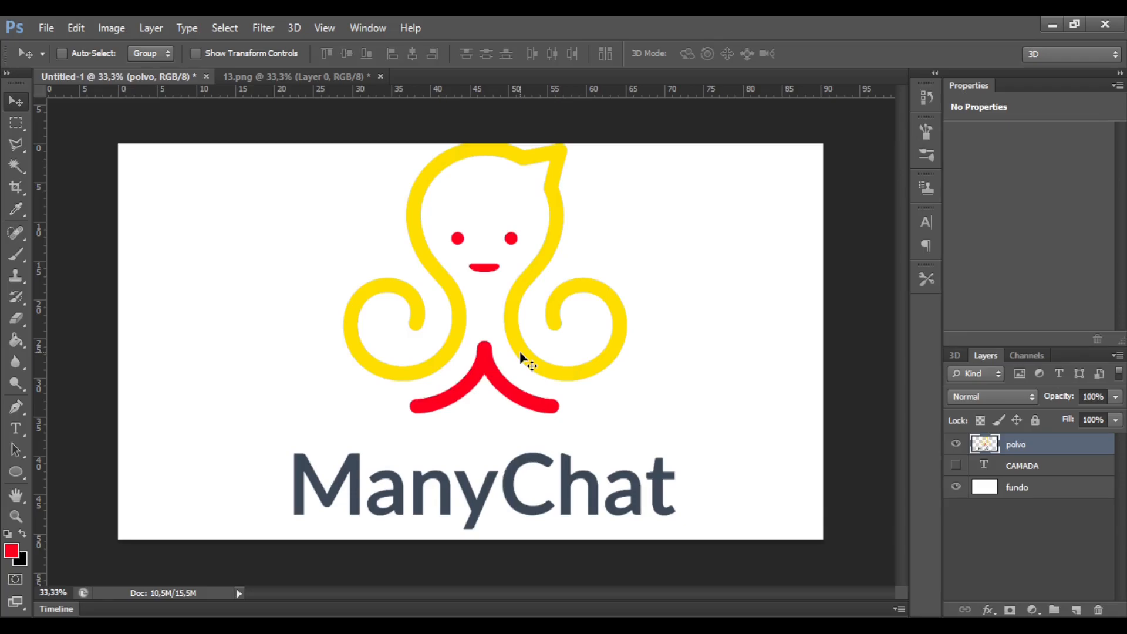
- Cut the ManyChat lettering out of the polvo layer with a rectangular marquee and paste it onto a new layer
{"action": "left_click", "coordinate": [23, 125]}
{"action": "left_click_drag", "start_coordinate": [276, 431], "coordinate": [693, 534]}
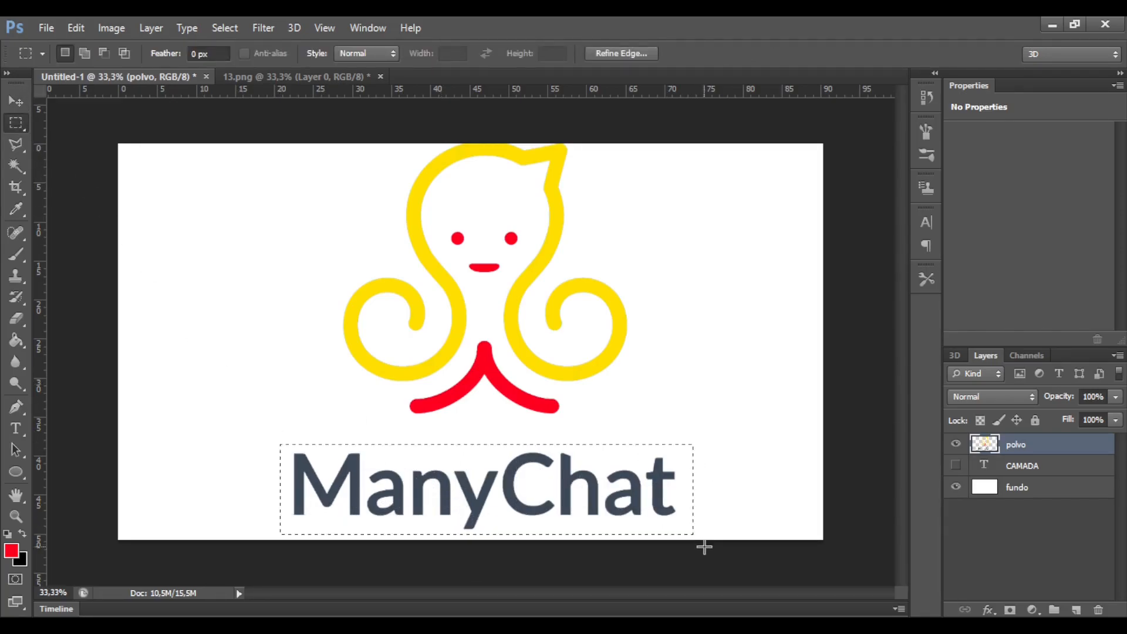
{"action": "key", "text": "ctrl+x"}
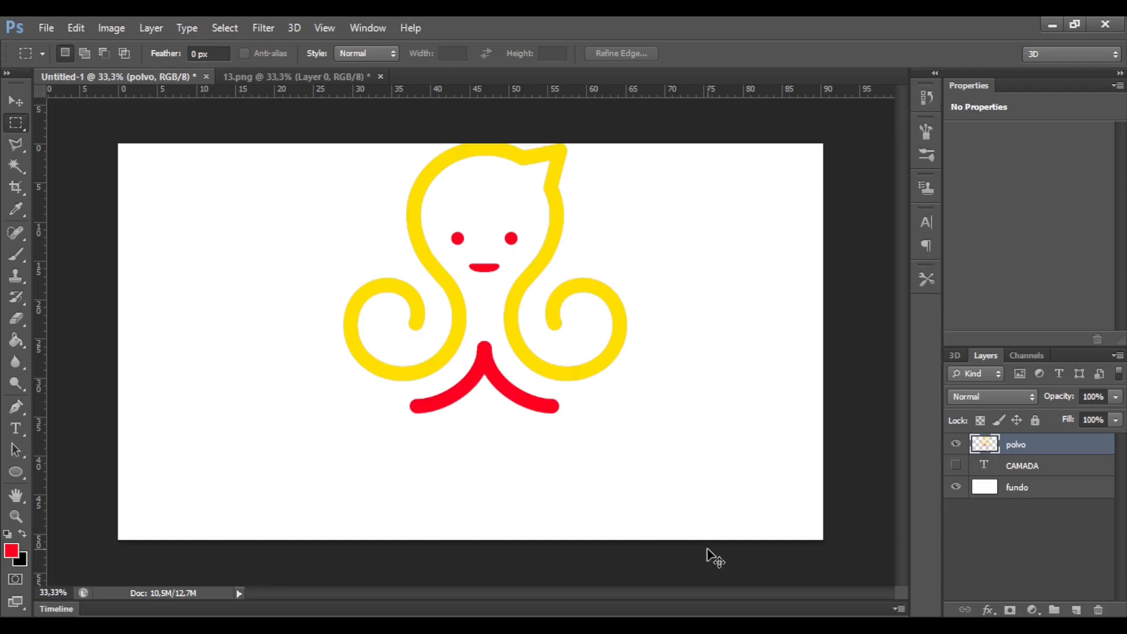
{"action": "key", "text": "ctrl+v"}
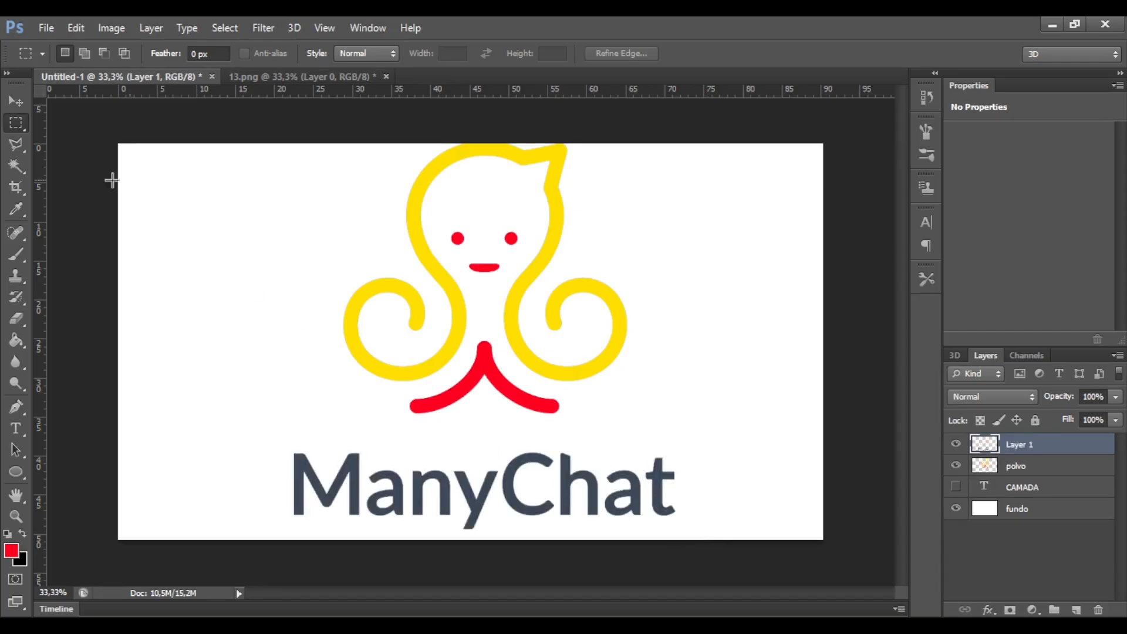
- Move the pasted ManyChat lettering up over the octopus and reposition it independently of the drawing
{"action": "left_click", "coordinate": [14, 98]}
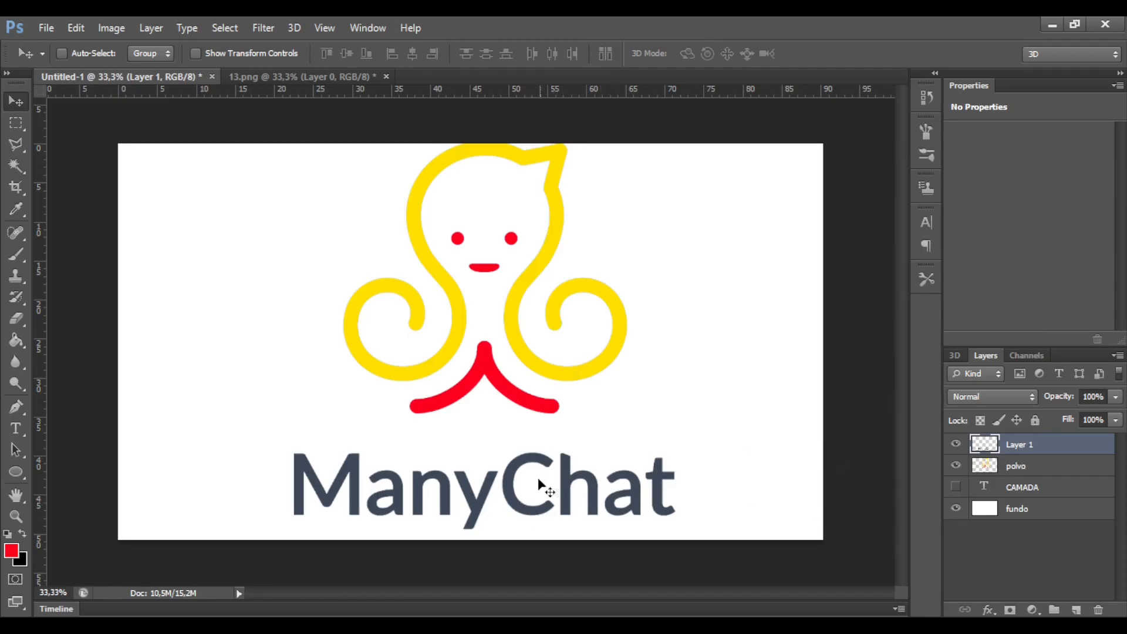
{"action": "left_click_drag", "start_coordinate": [541, 485], "coordinate": [514, 338]}
{"action": "left_click_drag", "start_coordinate": [448, 542], "coordinate": [528, 435]}
- Undo the moves, paste and cut of the ManyChat lettering and clear the marquee selection
{"action": "key", "text": "ctrl+alt+z"}
{"action": "key", "text": "ctrl+alt+z"}
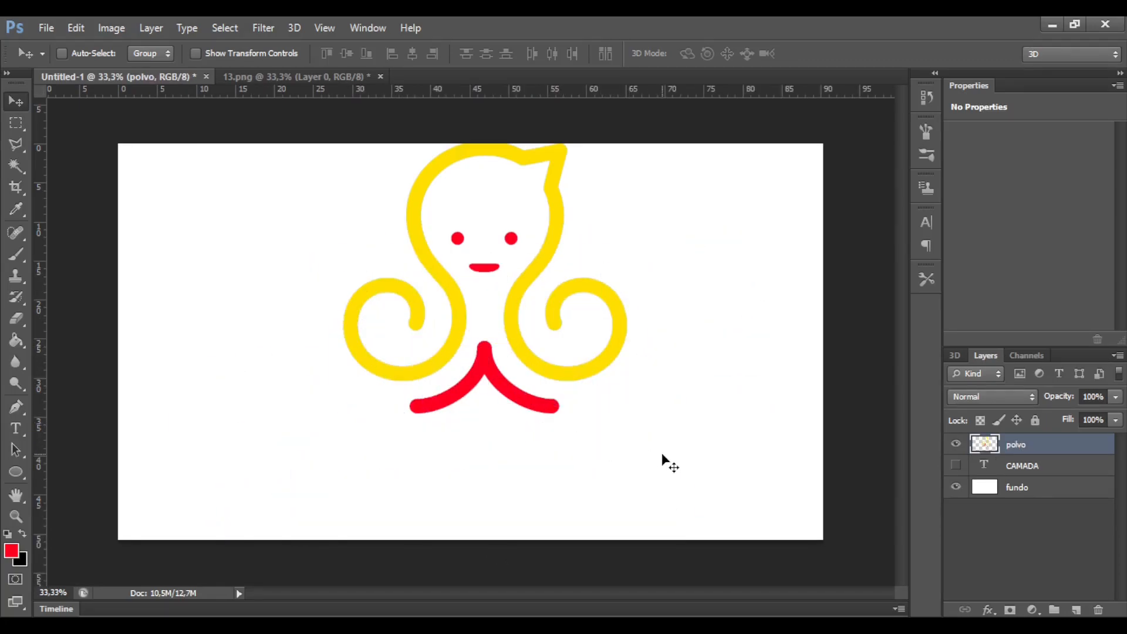
{"action": "key", "text": "ctrl+alt+z"}
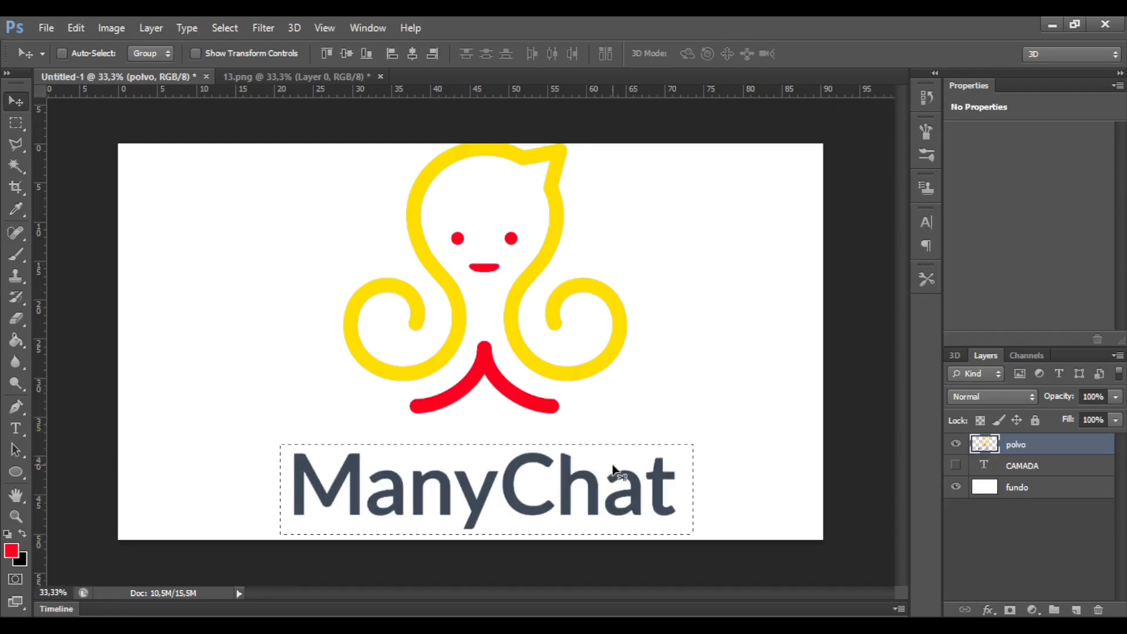
{"action": "key", "text": "ctrl+d"}
- Select all the ManyChat letters on the polvo layer with the Magic Wand, cut them out and paste them onto a new layer
{"action": "left_click", "coordinate": [22, 167]}
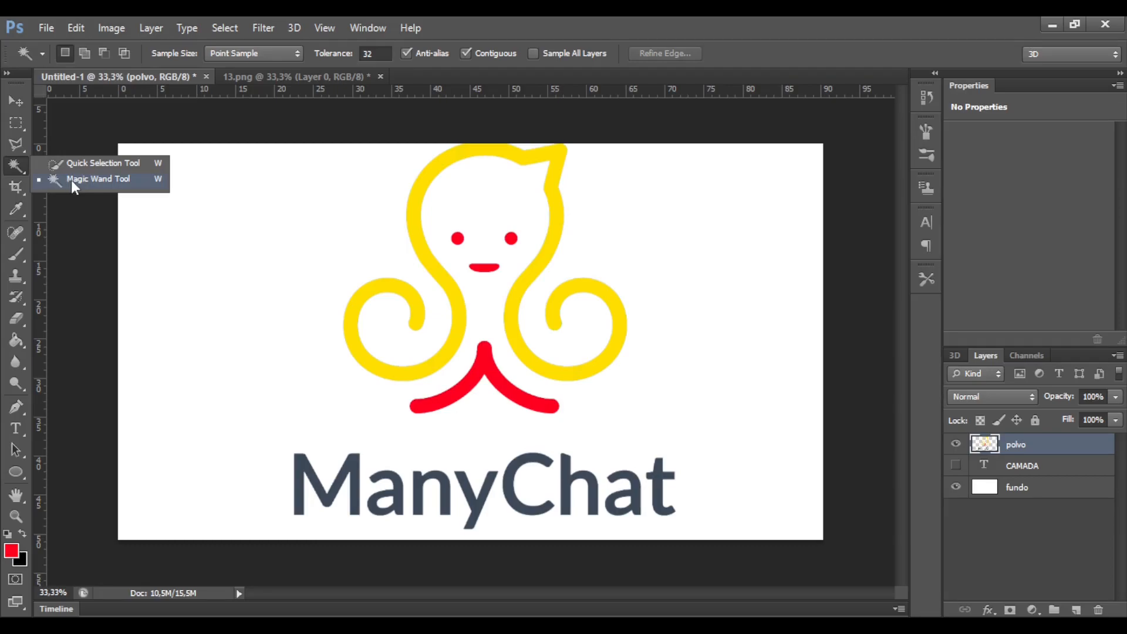
{"action": "left_click", "coordinate": [65, 180]}
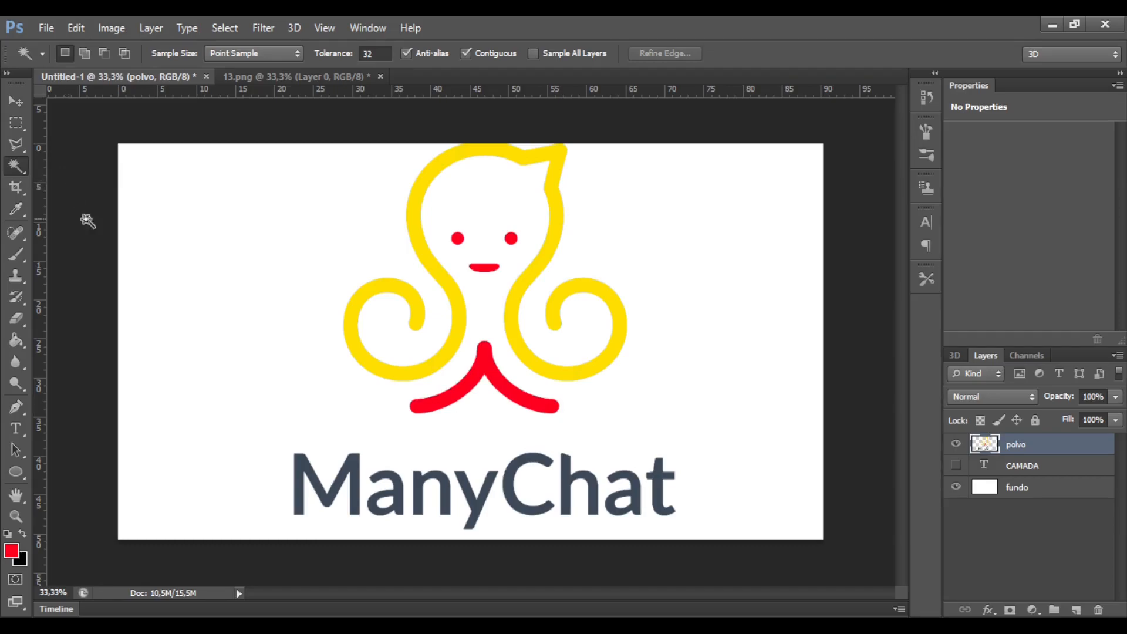
{"action": "left_click", "coordinate": [314, 480], "text": "shift"}
{"action": "left_click", "coordinate": [398, 488], "text": "shift"}
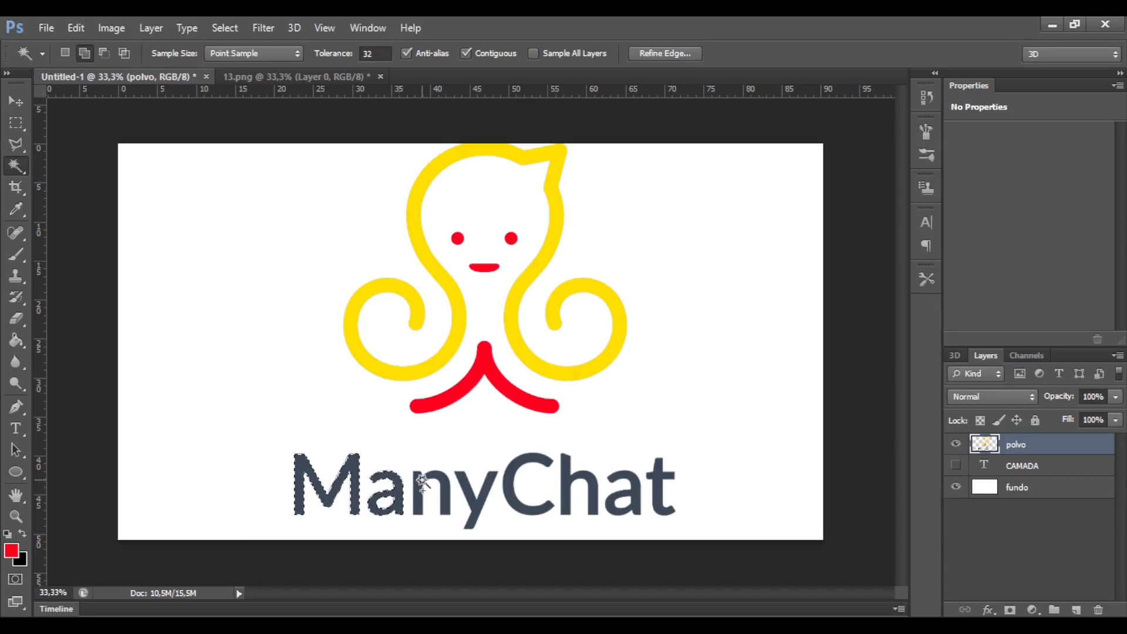
{"action": "left_click", "coordinate": [422, 483], "text": "shift"}
{"action": "left_click", "coordinate": [470, 487], "text": "shift"}
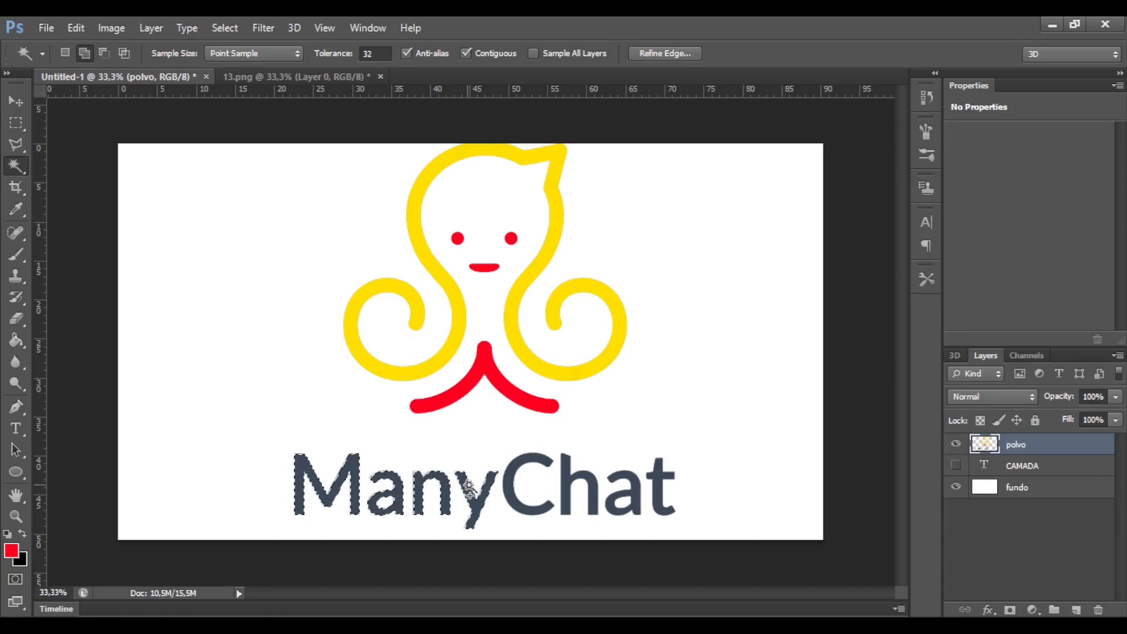
{"action": "left_click", "coordinate": [518, 472], "text": "shift"}
{"action": "left_click", "coordinate": [578, 479], "text": "shift"}
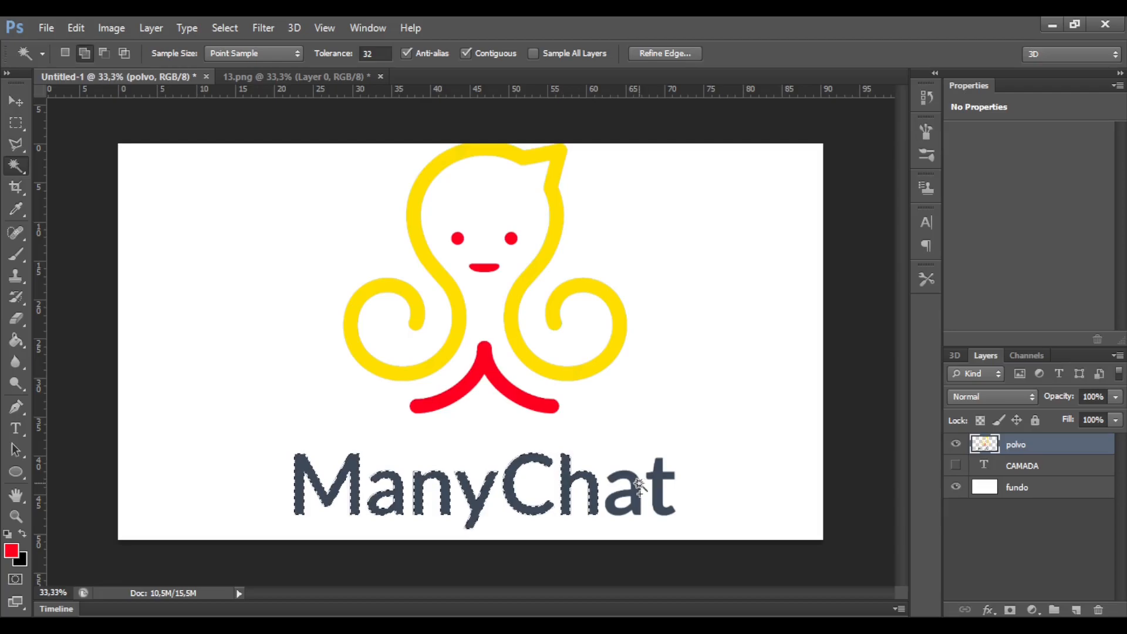
{"action": "left_click", "coordinate": [639, 486], "text": "shift"}
{"action": "left_click", "coordinate": [672, 480], "text": "shift"}
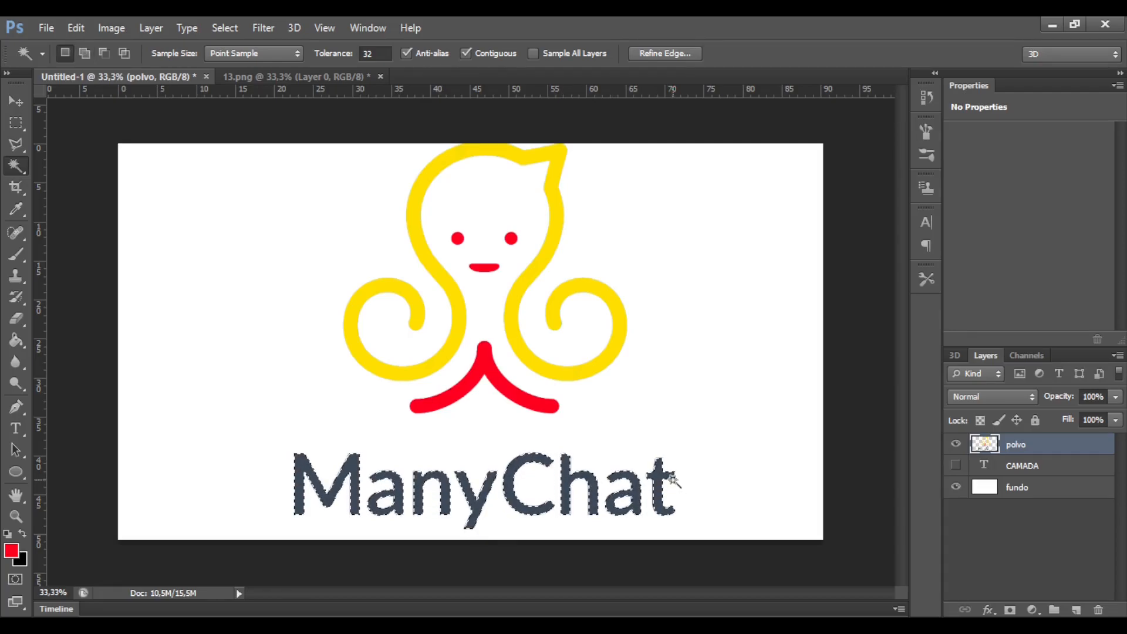
{"action": "key", "text": "Delete"}
{"action": "key", "text": "ctrl+d"}
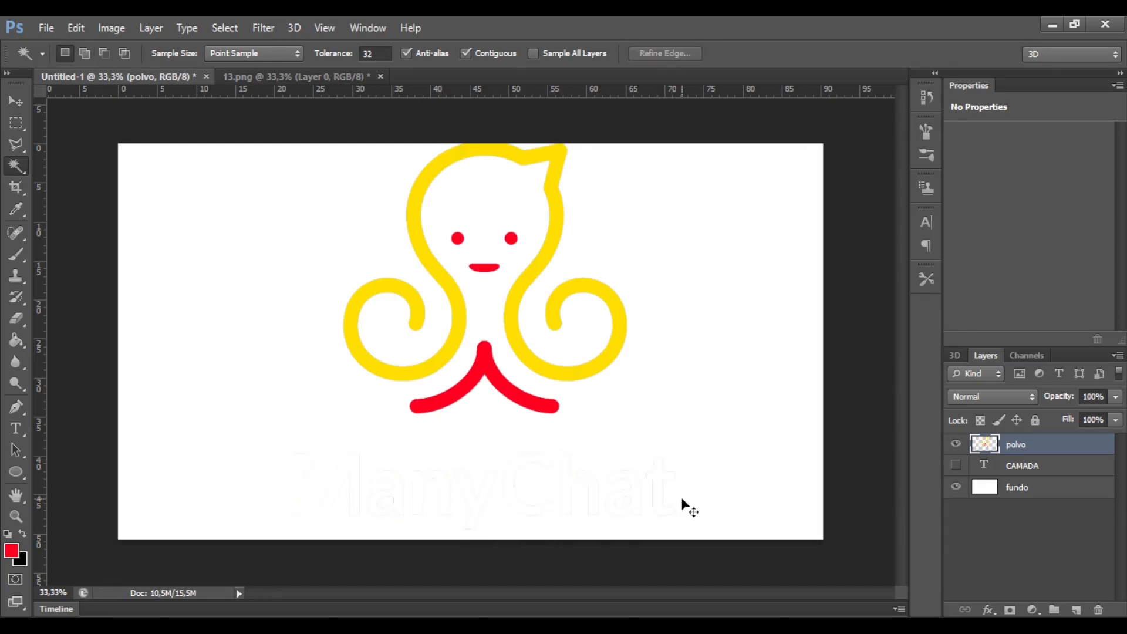
{"action": "key", "text": "ctrl+v"}
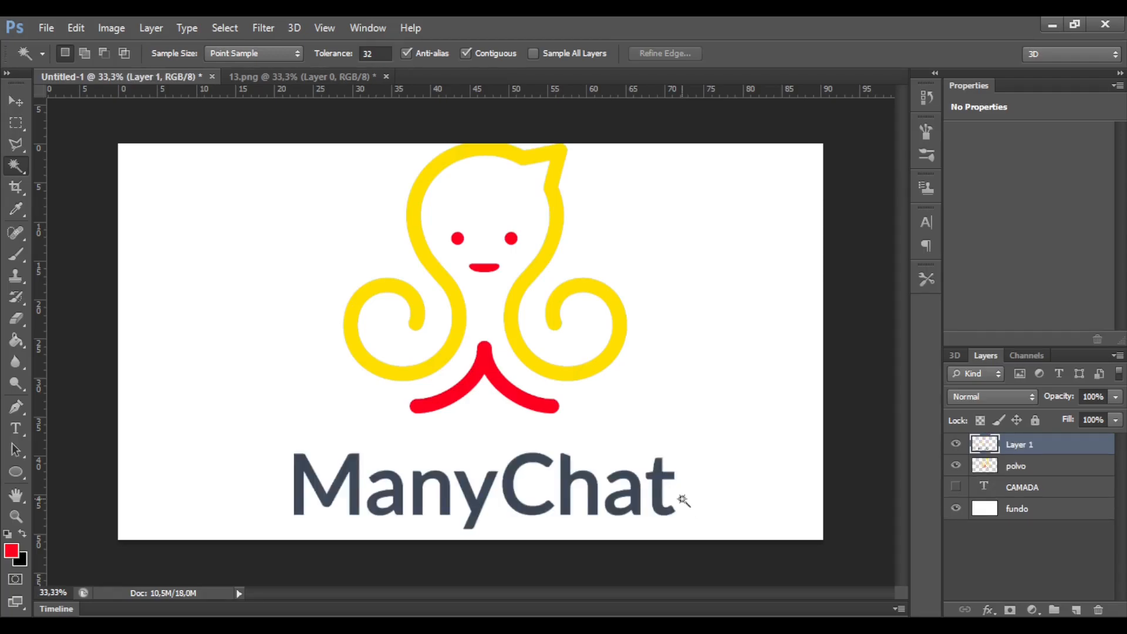
- Test moving the pasted lettering on its own and rename its layer MANY CHAT
{"action": "left_click", "coordinate": [17, 101]}
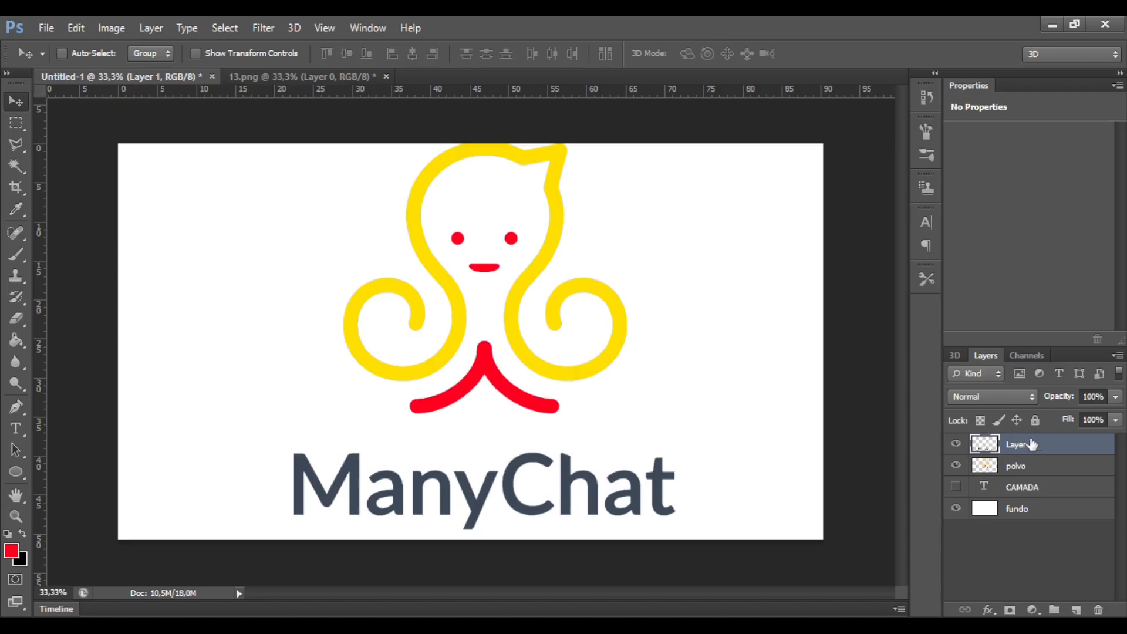
{"action": "left_click_drag", "start_coordinate": [413, 465], "coordinate": [449, 541]}
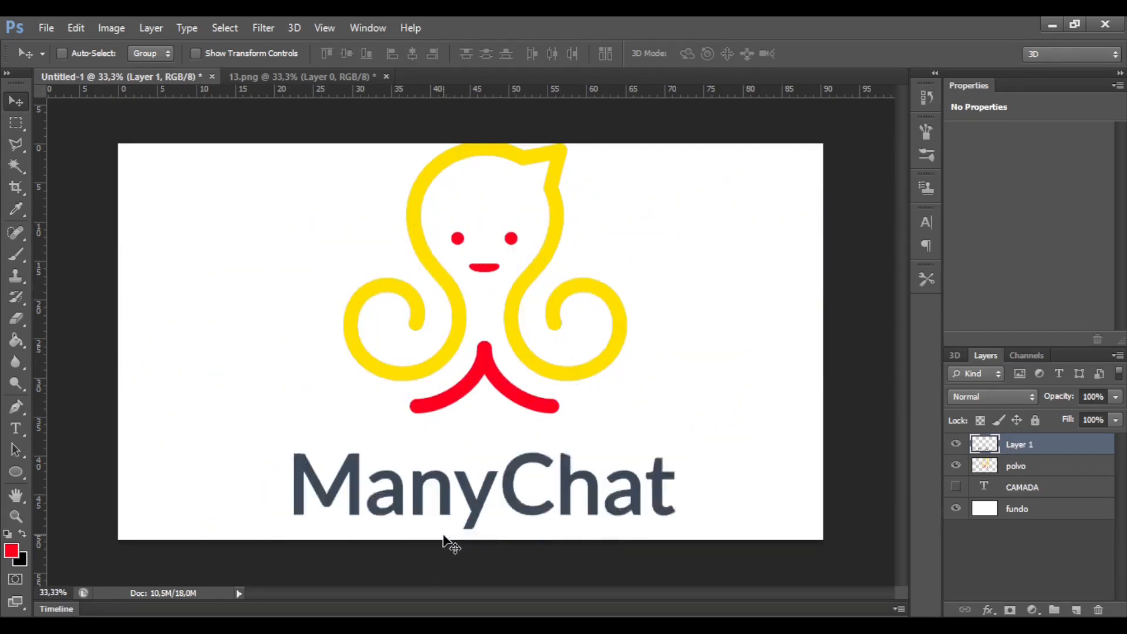
{"action": "double_click", "coordinate": [1027, 446]}
{"action": "type", "text": "MANY CHAT"}
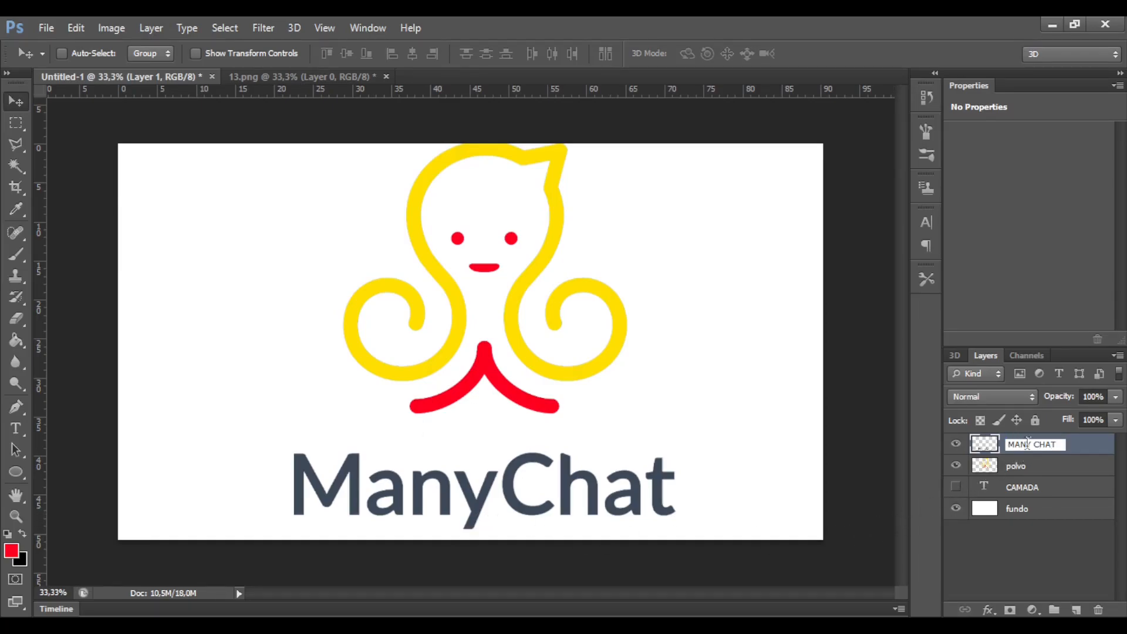
{"action": "key", "text": "Return"}
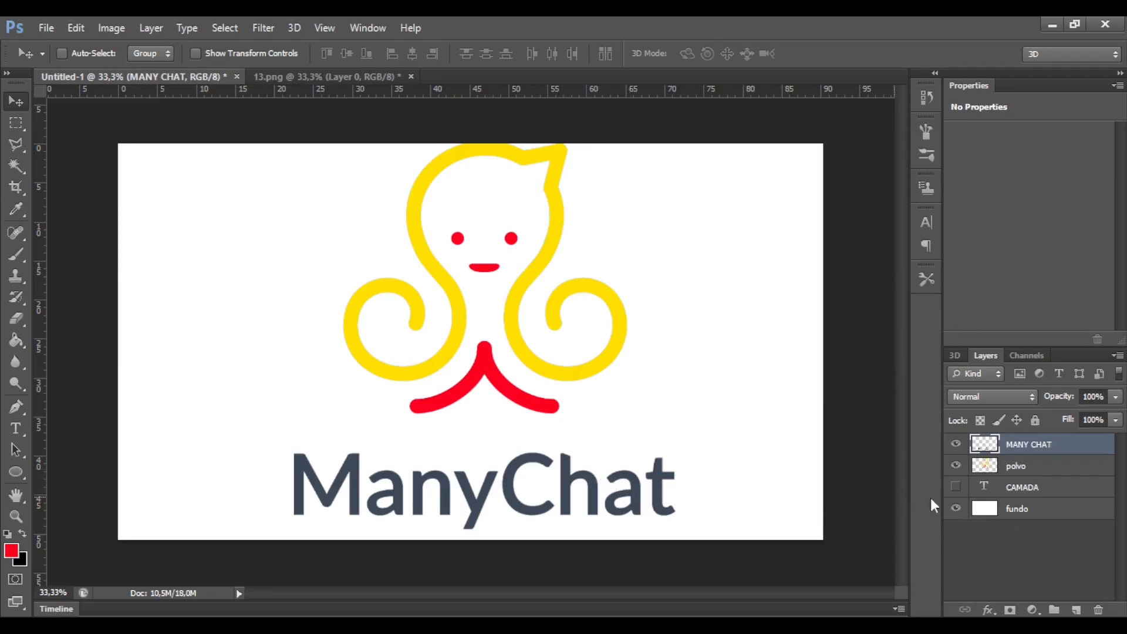
- Hide the polvo layer, show the CAMADA text layer and move its text up clear of the ManyChat lettering
{"action": "left_click", "coordinate": [957, 466]}
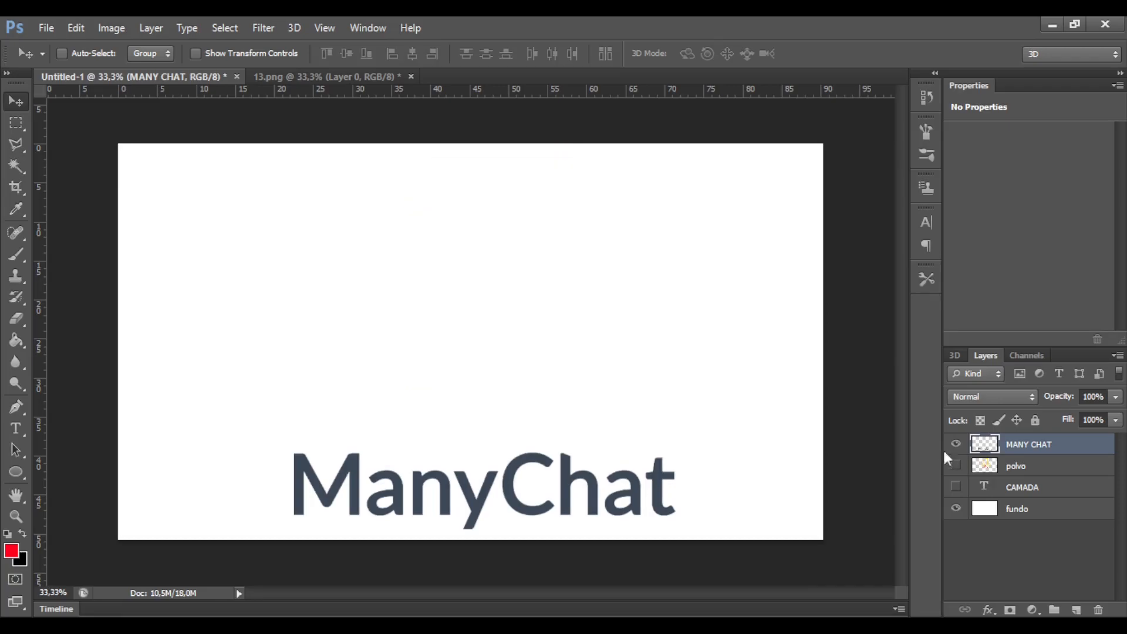
{"action": "left_click", "coordinate": [1010, 466]}
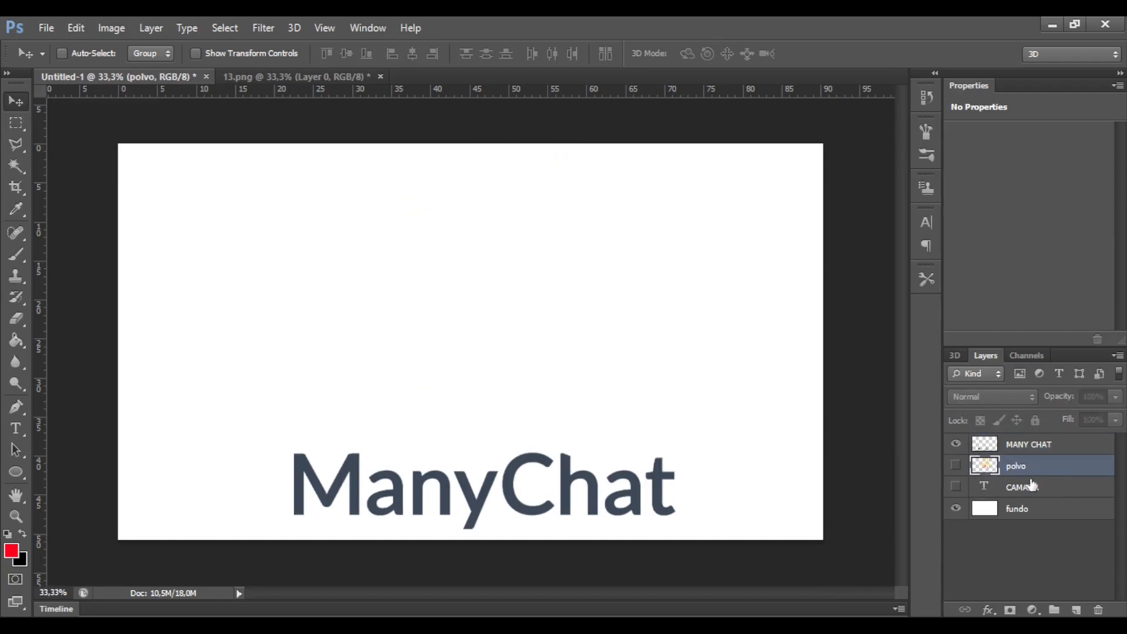
{"action": "left_click", "coordinate": [956, 487]}
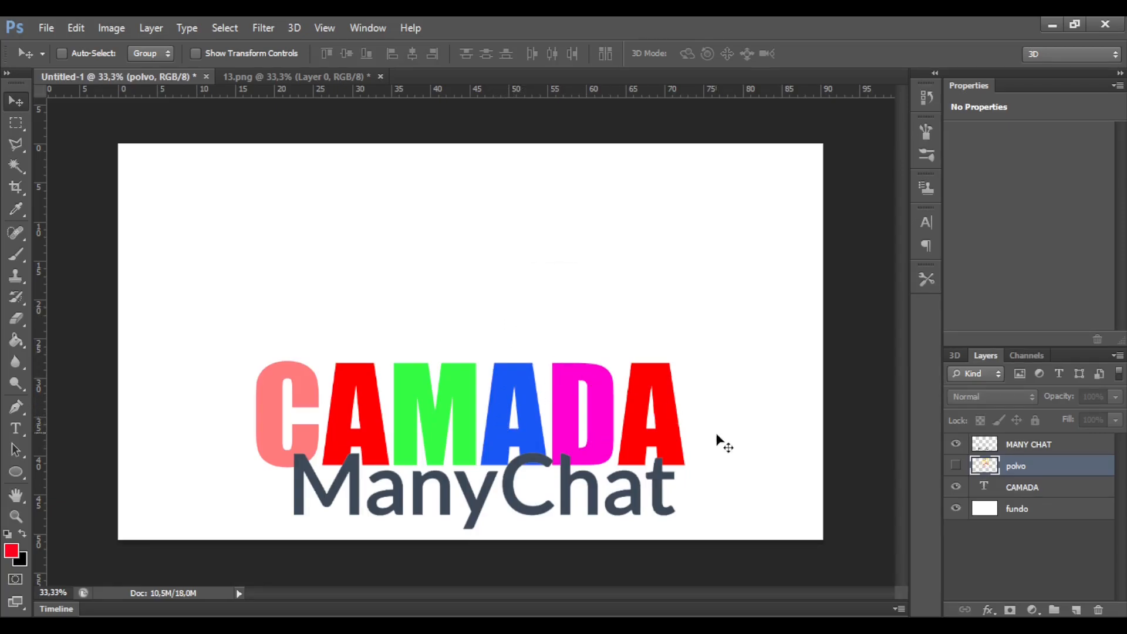
{"action": "left_click", "coordinate": [997, 487]}
{"action": "left_click_drag", "start_coordinate": [435, 409], "coordinate": [437, 289]}
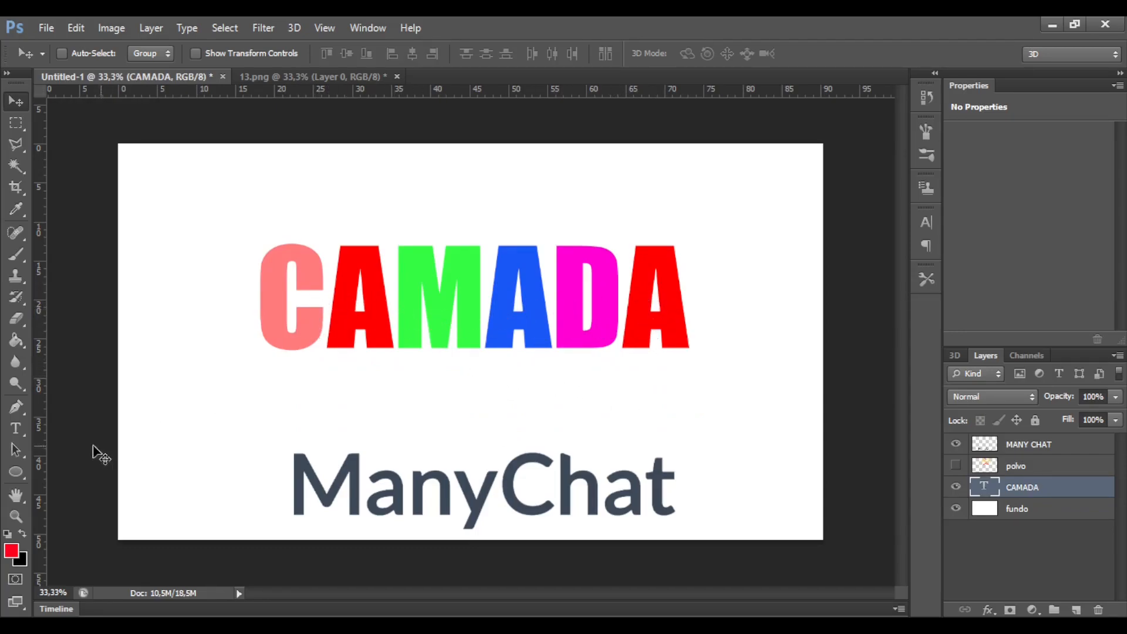
{"action": "left_click", "coordinate": [16, 430]}
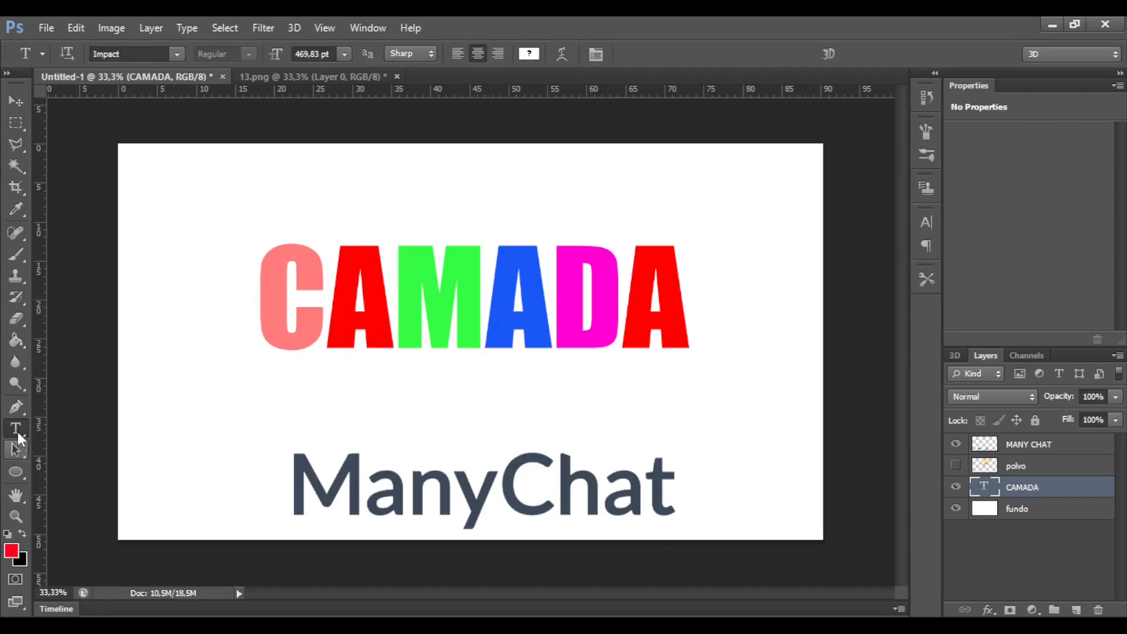
{"action": "left_click", "coordinate": [14, 101]}
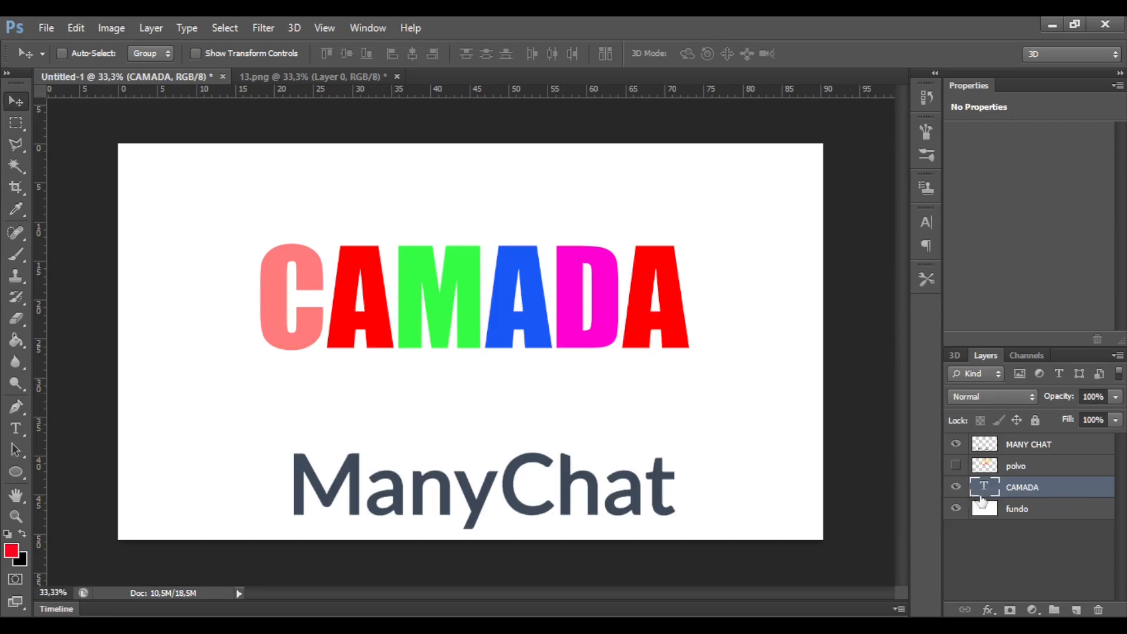
- Open the layer style settings for the MANY CHAT layer and position the dialog so the lettering can be seen
{"action": "left_click", "coordinate": [991, 451]}
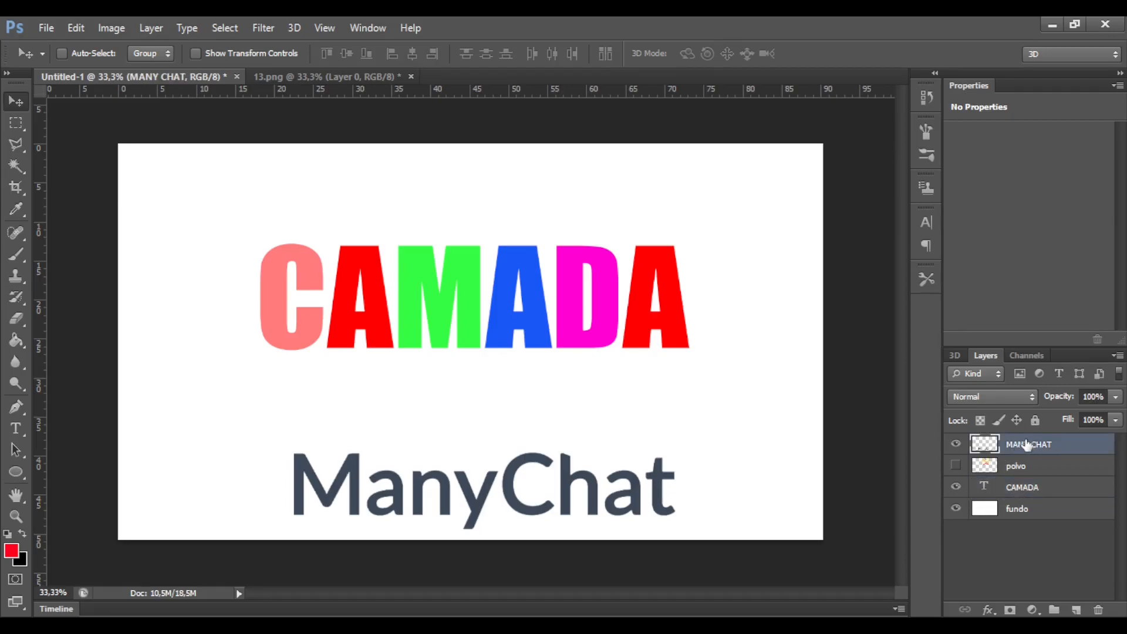
{"action": "double_click", "coordinate": [1110, 446]}
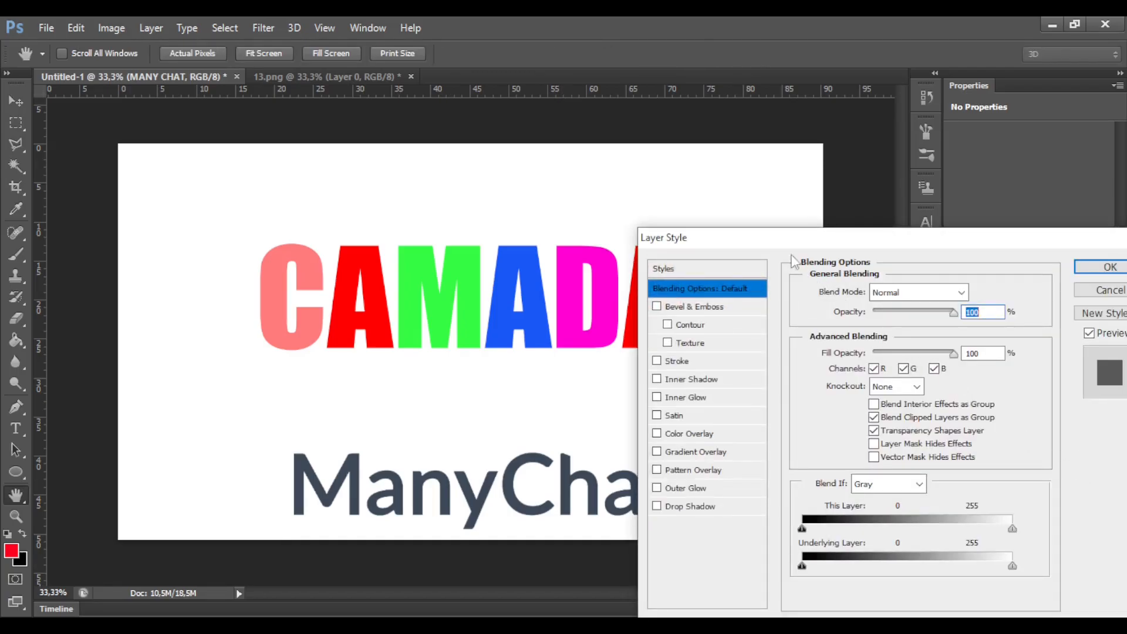
{"action": "left_click_drag", "start_coordinate": [772, 244], "coordinate": [723, 91]}
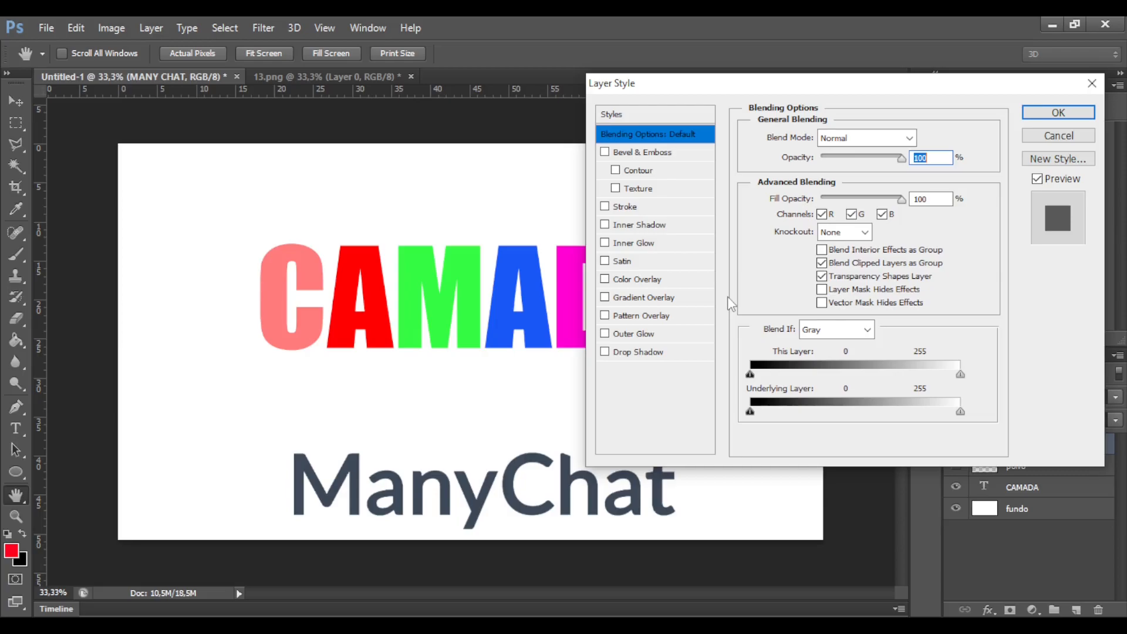
- Try a Color Overlay on the MANY CHAT layer with different colors, then cancel the color choice and turn the effect off
{"action": "left_click", "coordinate": [629, 285]}
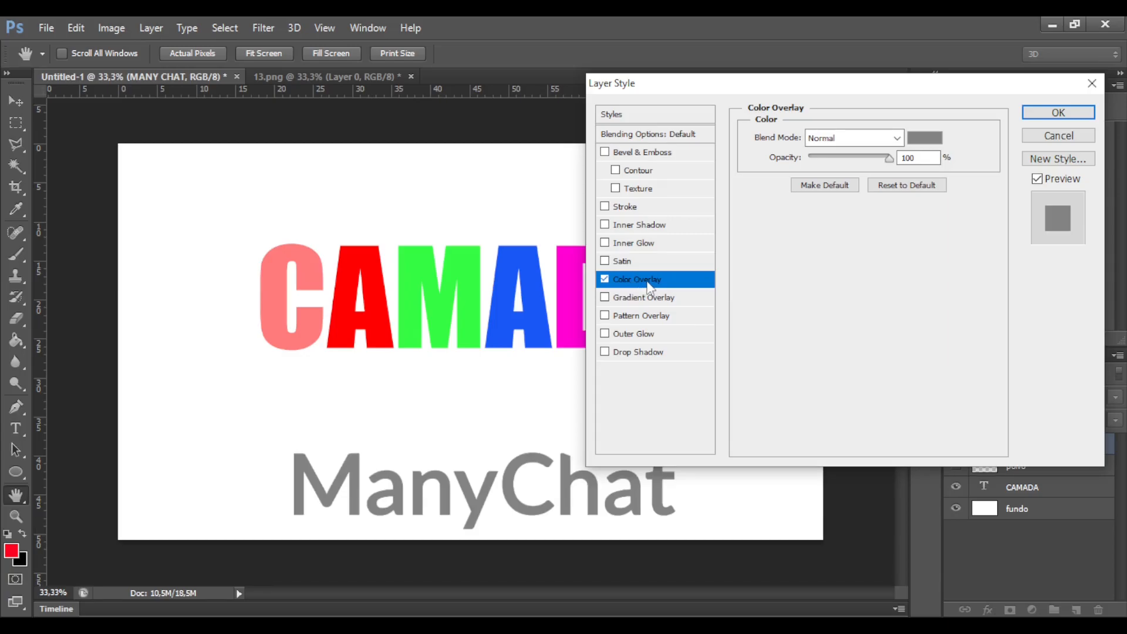
{"action": "left_click", "coordinate": [924, 138]}
{"action": "mouse_move", "coordinate": [796, 368]}
{"action": "left_mouse_down"}
{"action": "mouse_move", "coordinate": [865, 334]}
{"action": "mouse_move", "coordinate": [887, 354]}
{"action": "mouse_move", "coordinate": [873, 385]}
{"action": "mouse_move", "coordinate": [741, 481]}
{"action": "mouse_move", "coordinate": [733, 411]}
{"action": "mouse_move", "coordinate": [702, 352]}
{"action": "mouse_move", "coordinate": [747, 462]}
{"action": "left_mouse_up"}
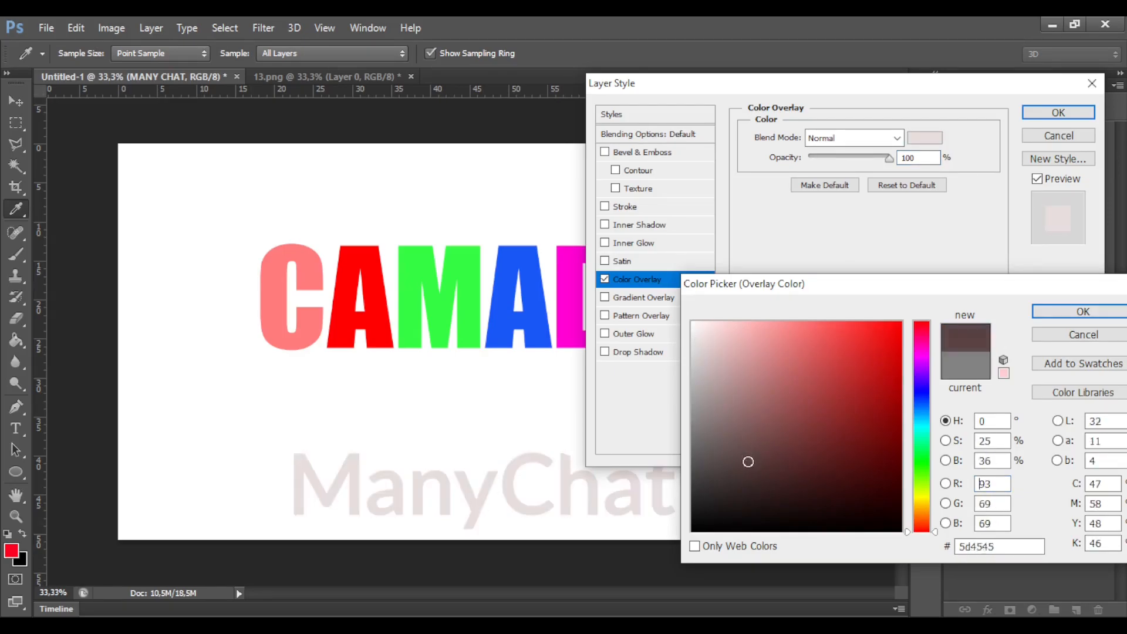
{"action": "left_click", "coordinate": [1050, 334]}
{"action": "left_click", "coordinate": [604, 279]}
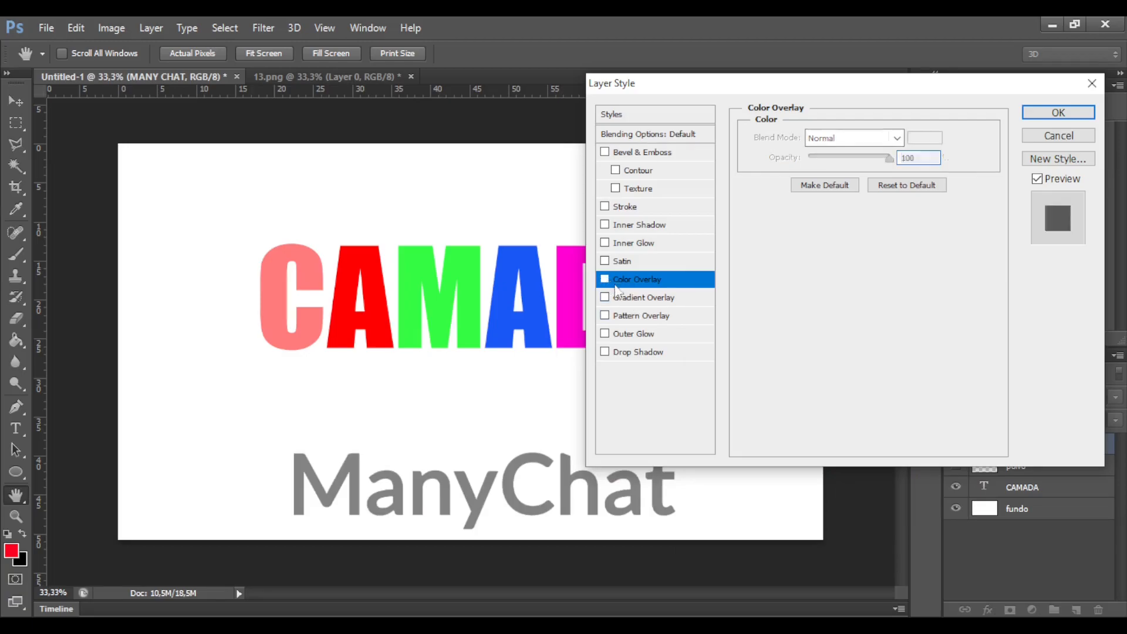
- Apply a Gradient Overlay to the MANY CHAT layer using the Blue, Red, Yellow preset
{"action": "left_click", "coordinate": [633, 297]}
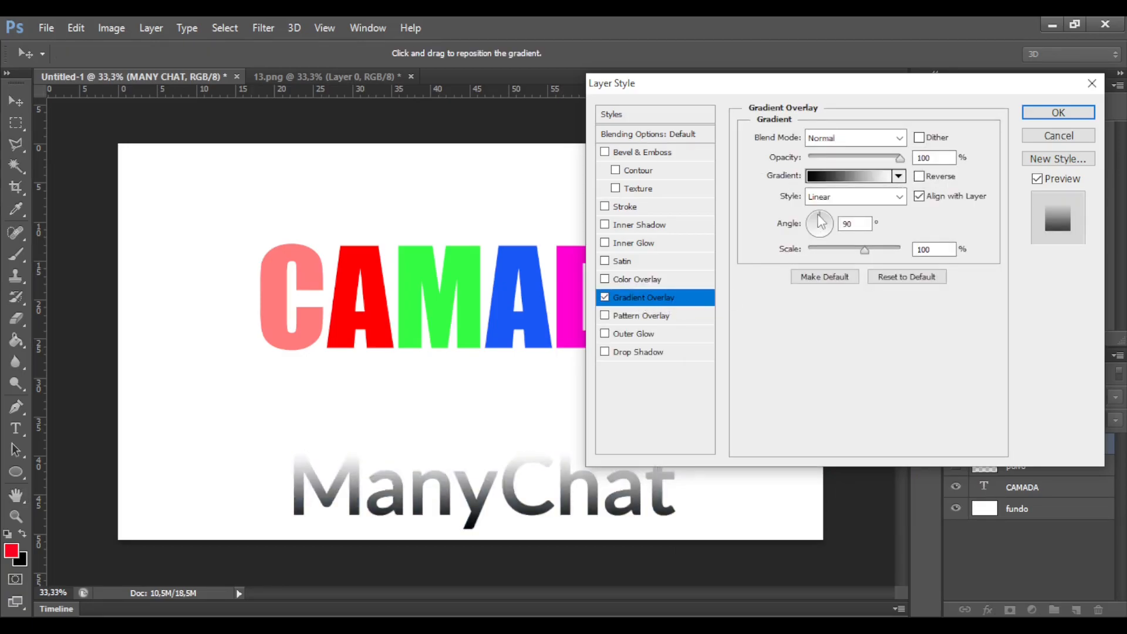
{"action": "left_click", "coordinate": [831, 179]}
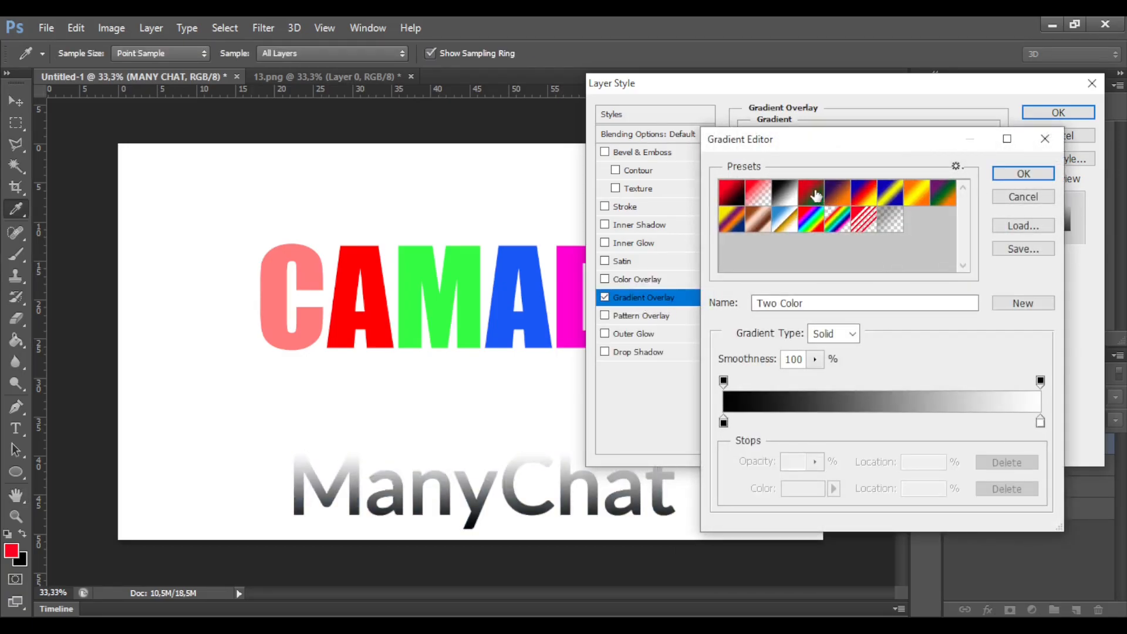
{"action": "left_click", "coordinate": [863, 196]}
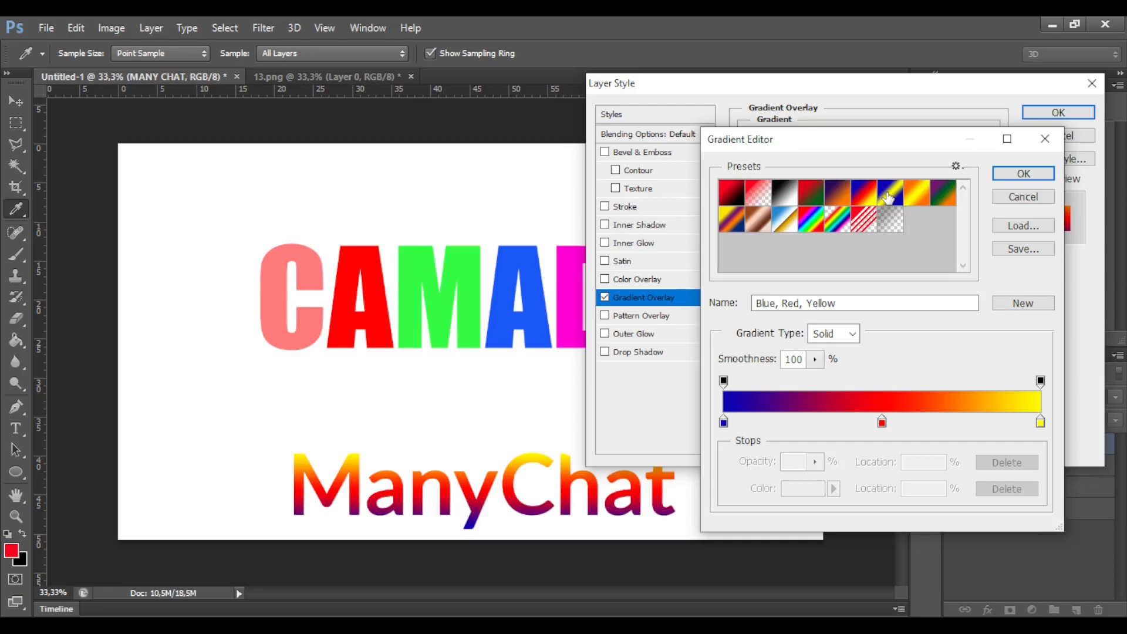
{"action": "left_click", "coordinate": [1023, 177]}
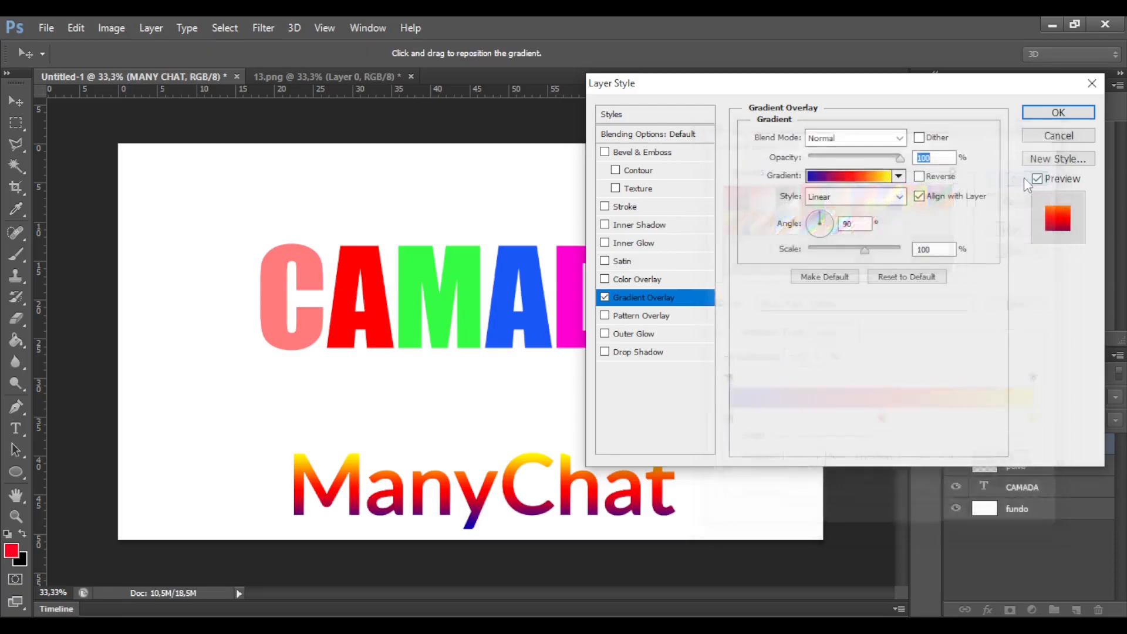
{"action": "left_click", "coordinate": [1041, 114]}
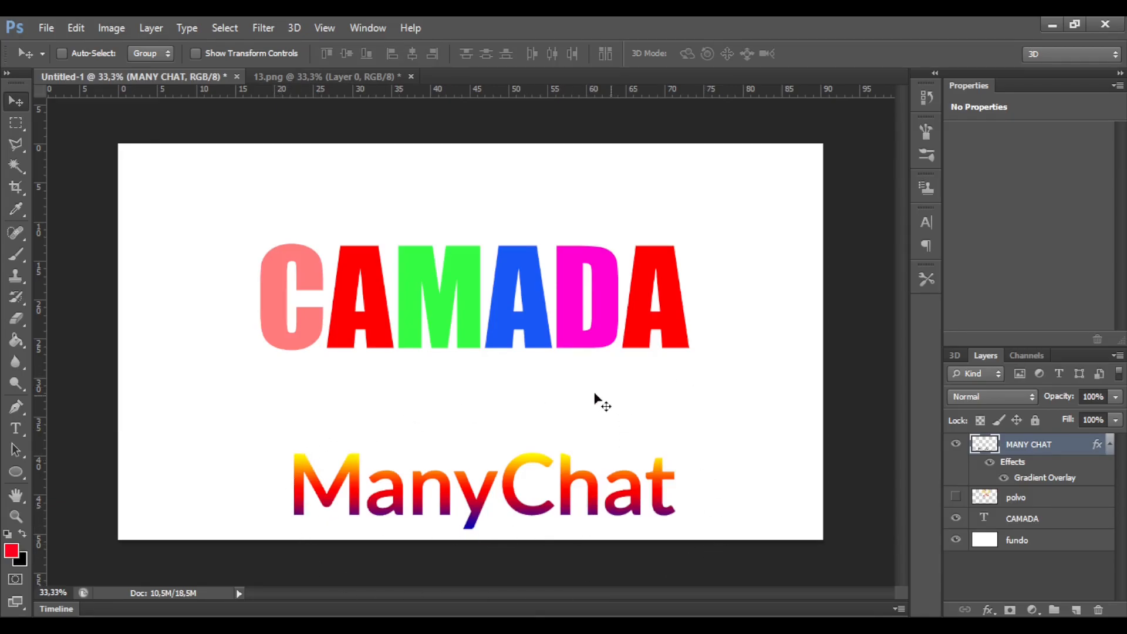
- Move the gradient ManyChat lettering up just below the CAMADA text and show the polvo layer again
{"action": "left_click_drag", "start_coordinate": [275, 499], "coordinate": [372, 539]}
{"action": "left_click_drag", "start_coordinate": [506, 515], "coordinate": [426, 431]}
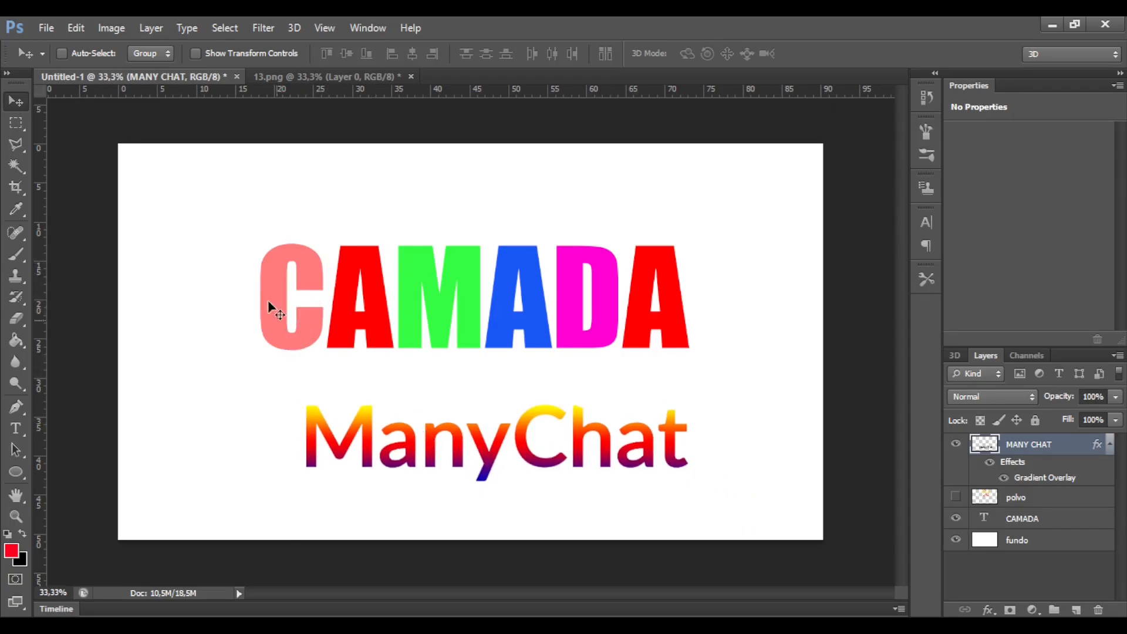
{"action": "left_click", "coordinate": [16, 427]}
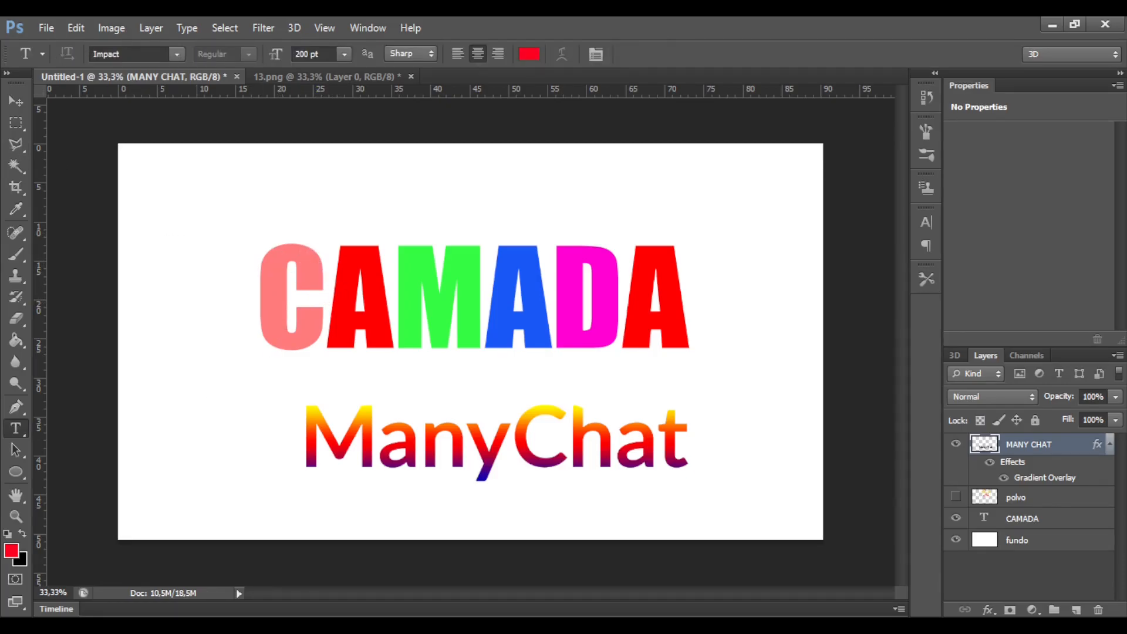
{"action": "left_click", "coordinate": [16, 101]}
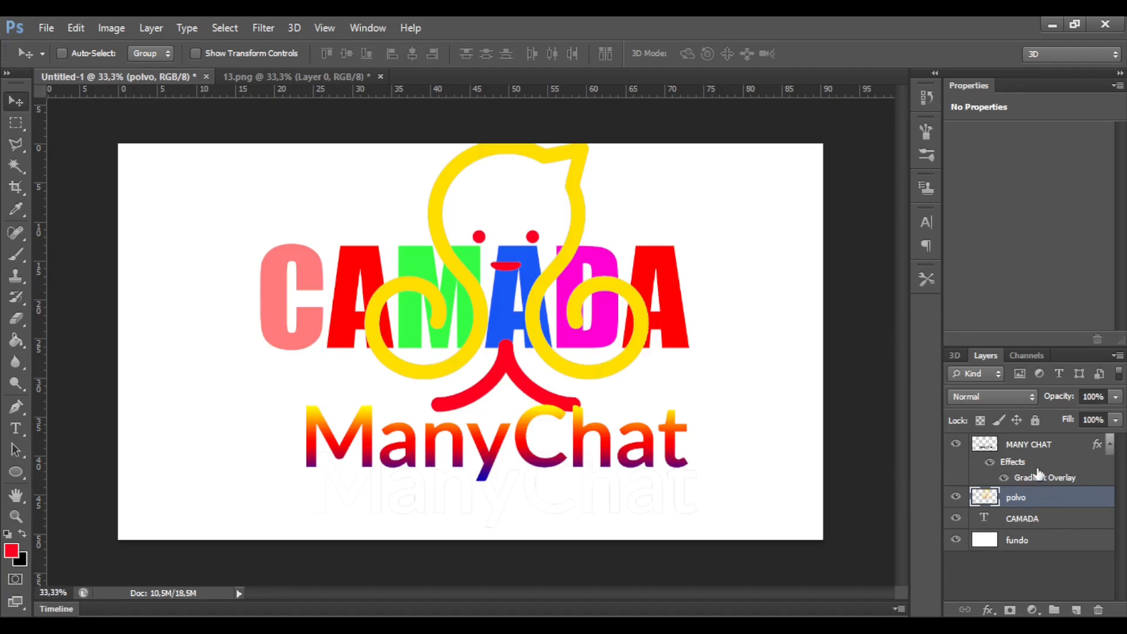
- Move the ManyChat lettering up over the octopus's lower tentacles and place the CAMADA text beneath it near the canvas's lower edge
{"action": "left_click", "coordinate": [1027, 447]}
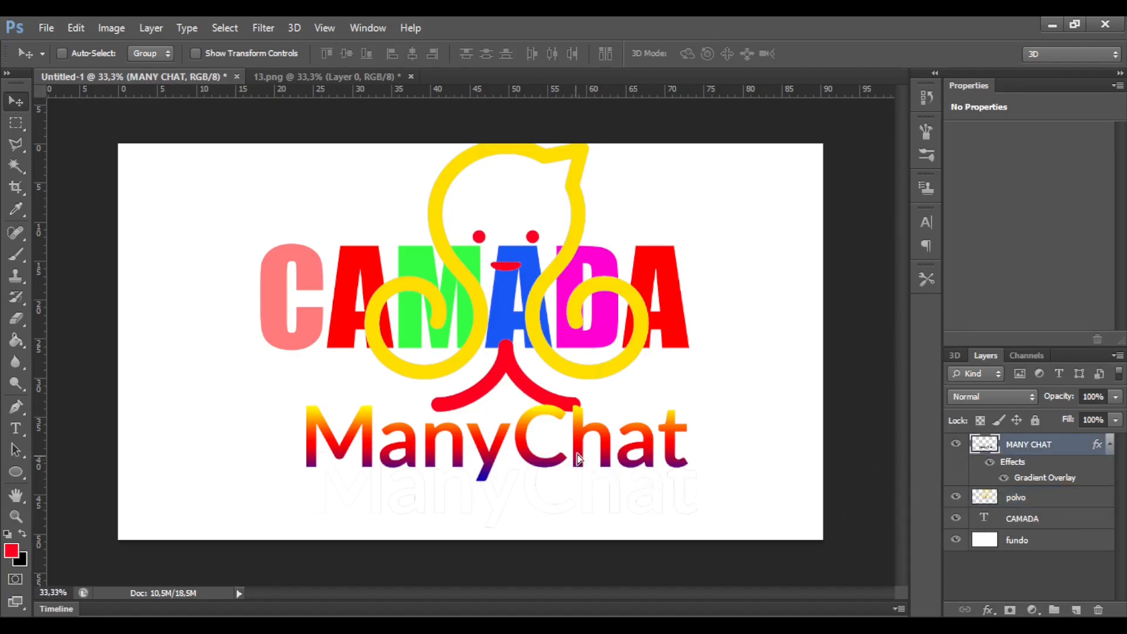
{"action": "mouse_move", "coordinate": [581, 418]}
{"action": "left_mouse_down"}
{"action": "mouse_move", "coordinate": [578, 255]}
{"action": "mouse_move", "coordinate": [585, 405]}
{"action": "left_mouse_up"}
{"action": "left_click", "coordinate": [989, 518]}
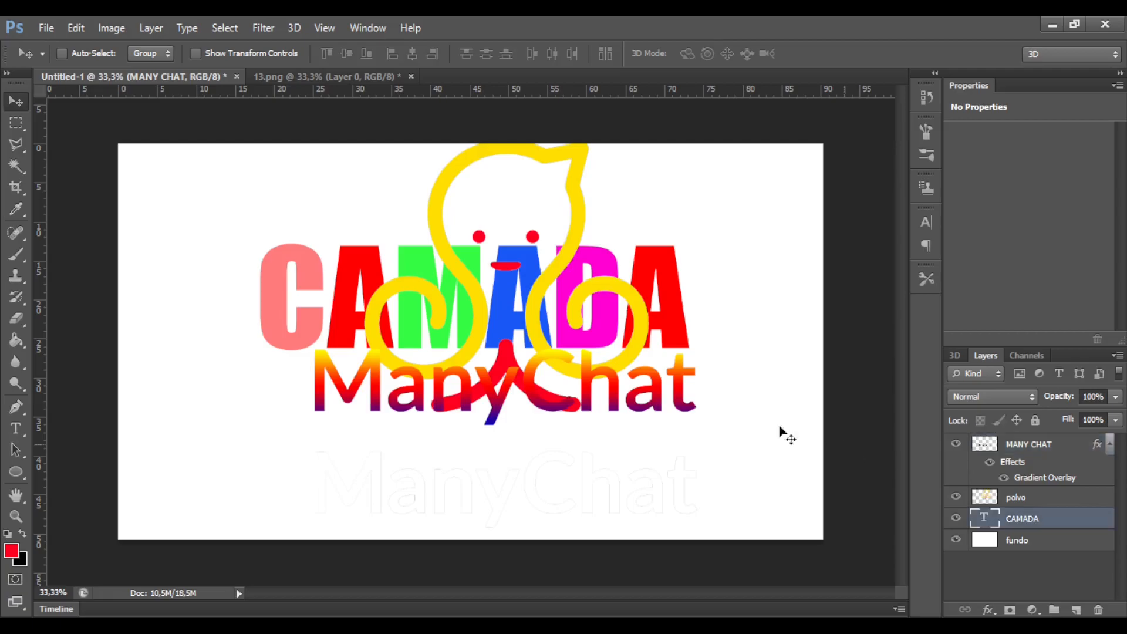
{"action": "left_click_drag", "start_coordinate": [529, 317], "coordinate": [555, 498]}
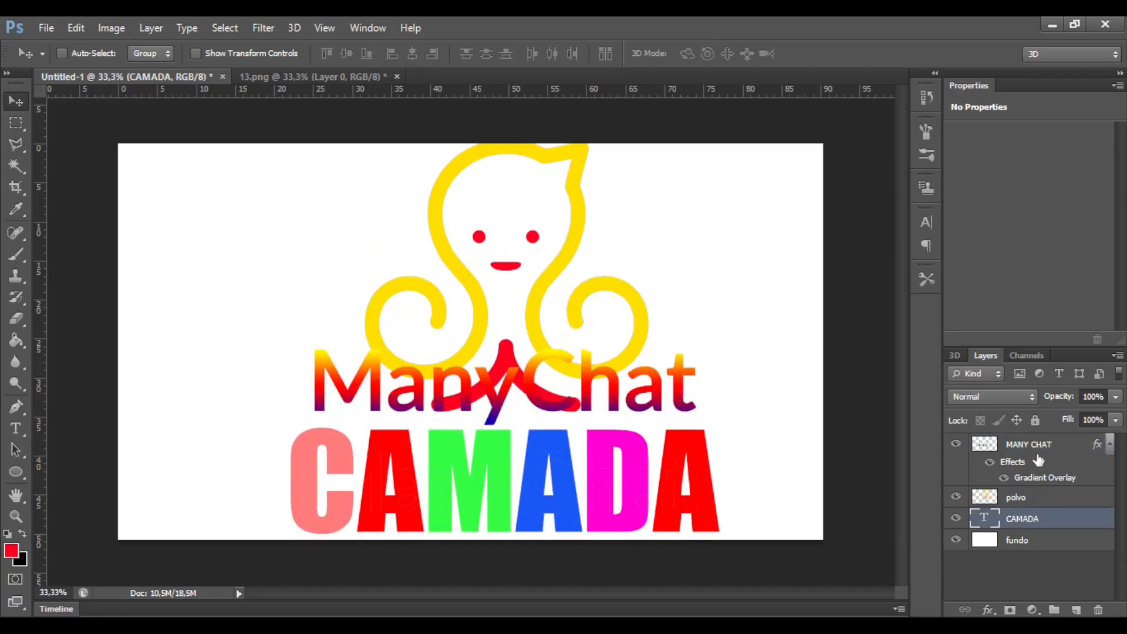
- Place the MANY CHAT layer below polvo with its lettering behind the octopus's tentacles, and move the CAMADA layer to the top of the stack
{"action": "left_click_drag", "start_coordinate": [1036, 455], "coordinate": [1020, 502]}
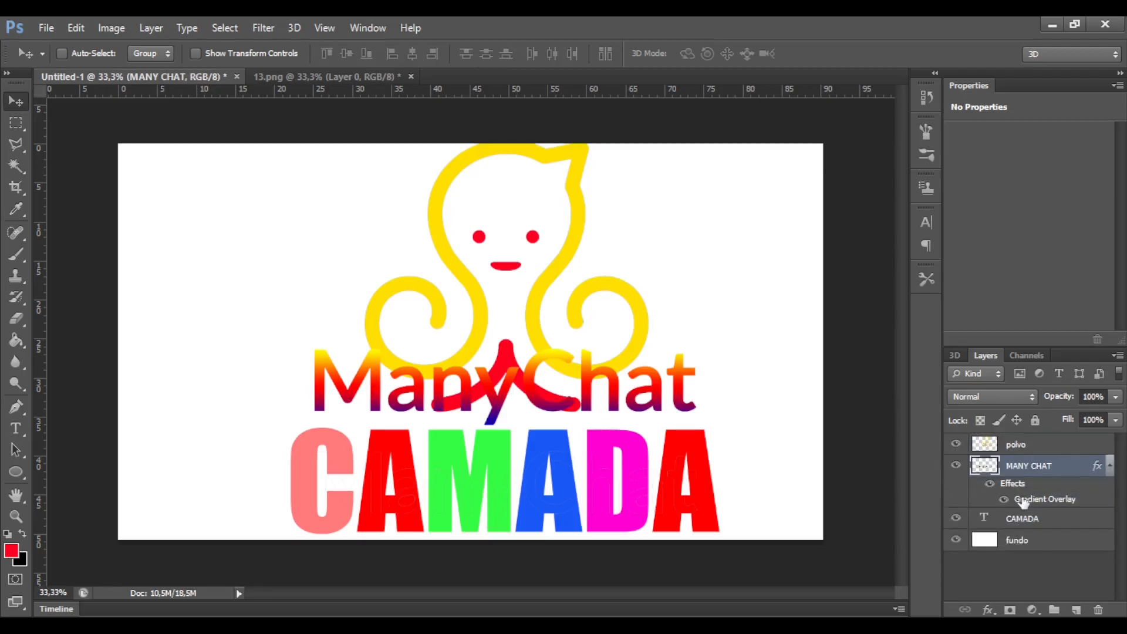
{"action": "left_click_drag", "start_coordinate": [675, 405], "coordinate": [705, 328]}
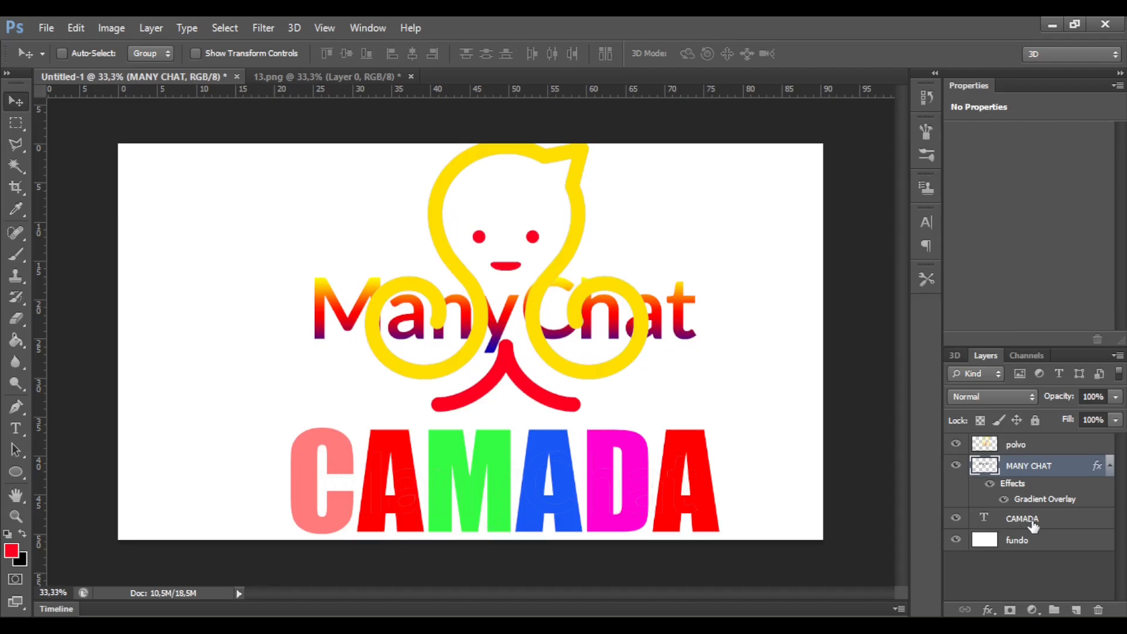
{"action": "left_click_drag", "start_coordinate": [1029, 521], "coordinate": [1030, 445]}
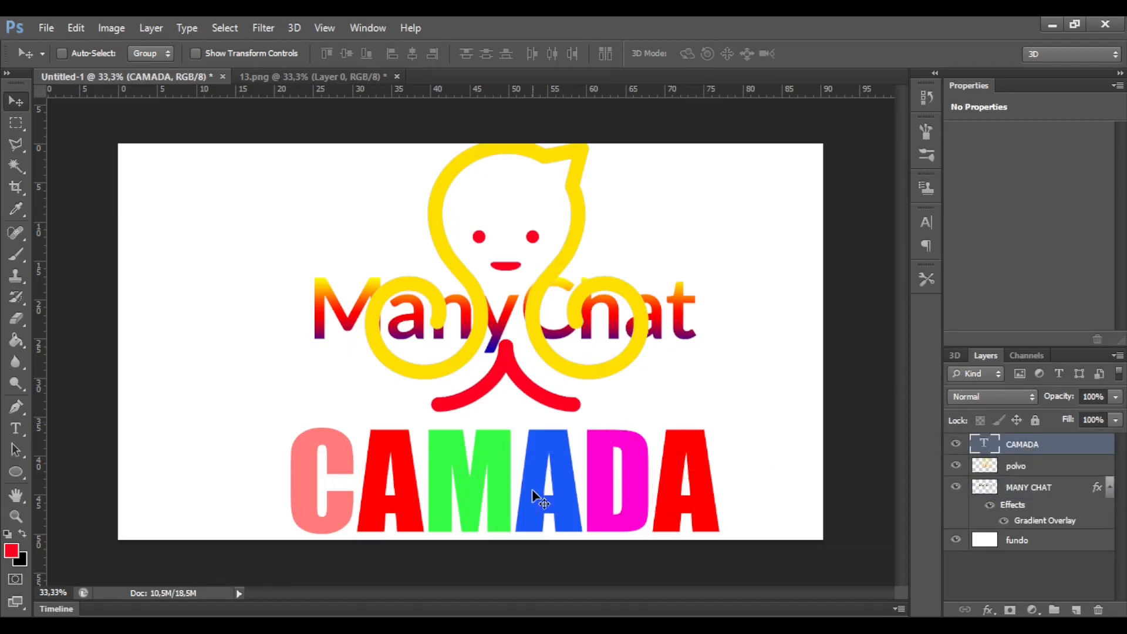
{"action": "mouse_move", "coordinate": [534, 494]}
{"action": "left_mouse_down"}
{"action": "mouse_move", "coordinate": [534, 313]}
{"action": "mouse_move", "coordinate": [527, 498]}
{"action": "left_mouse_up"}
- Swap the foreground and background colors and fill the fundo layer's white background with black using the Paint Bucket
{"action": "left_click", "coordinate": [1028, 545]}
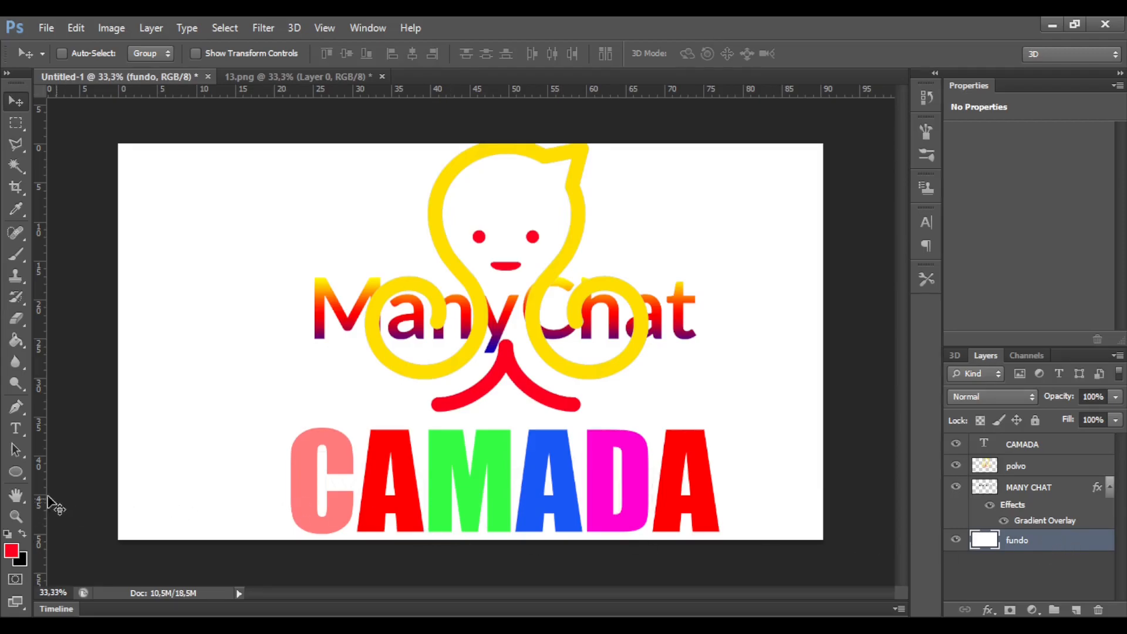
{"action": "left_click", "coordinate": [16, 516]}
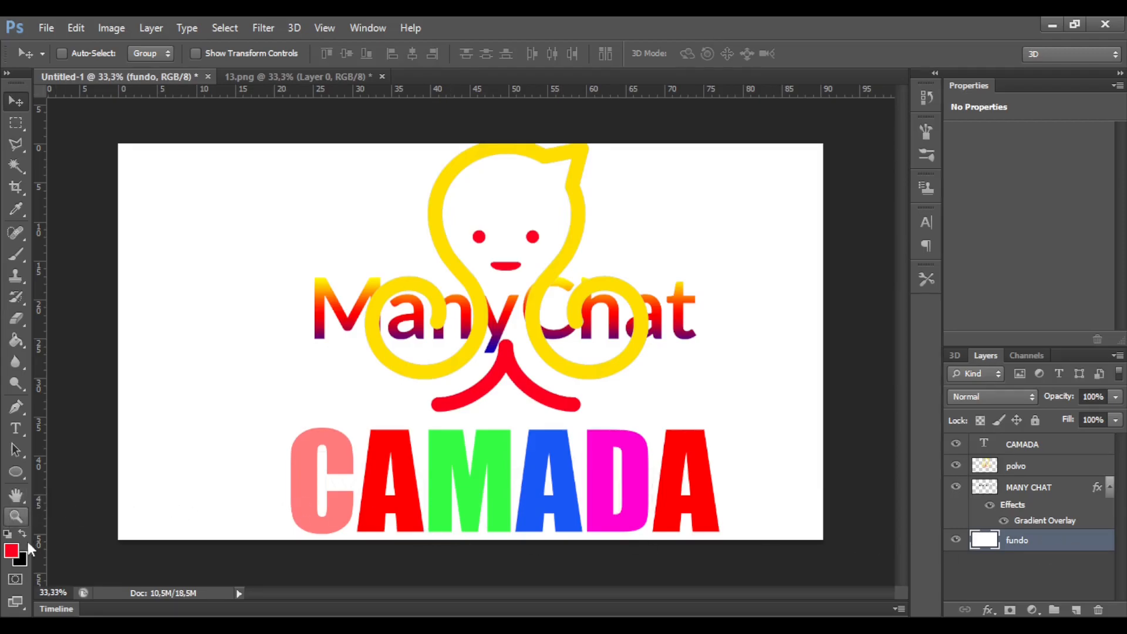
{"action": "left_click", "coordinate": [16, 339]}
{"action": "left_click", "coordinate": [232, 254]}
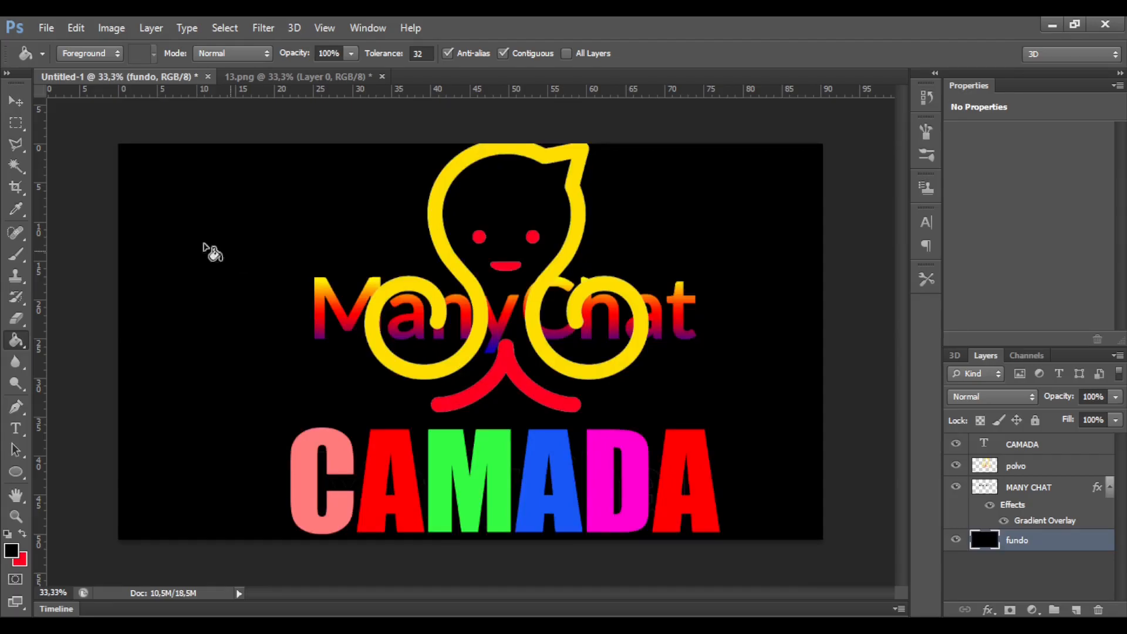
{"action": "left_click", "coordinate": [16, 101]}
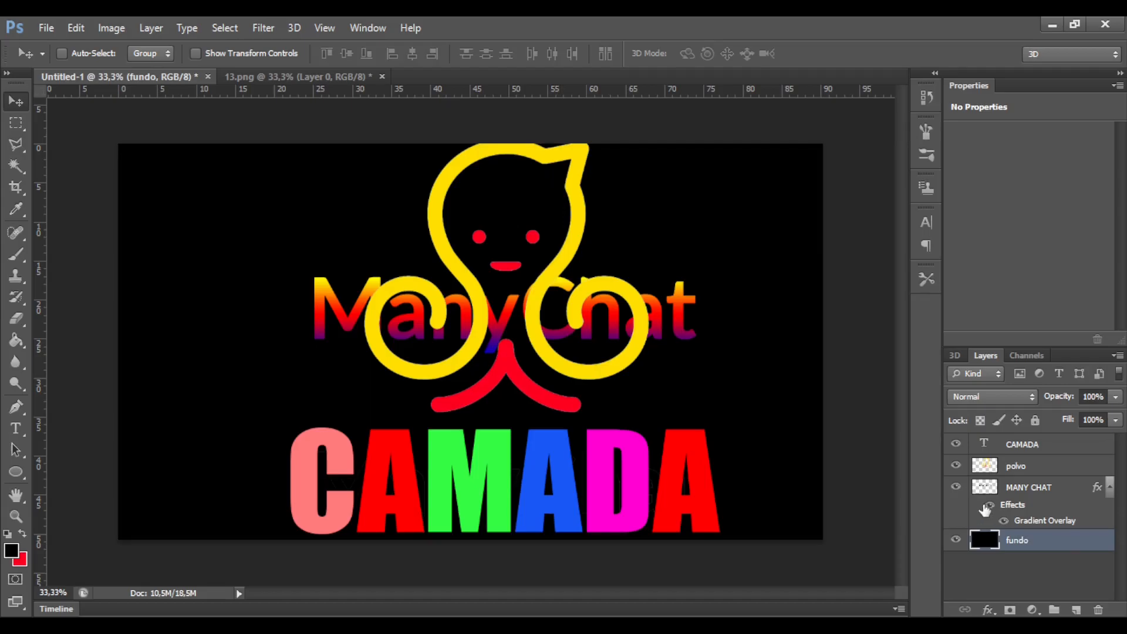
- Hide the CAMADA layer and move the ManyChat lettering down beneath the octopus, aligning it over the faint ManyChat outline on the black background
{"action": "left_click", "coordinate": [955, 445]}
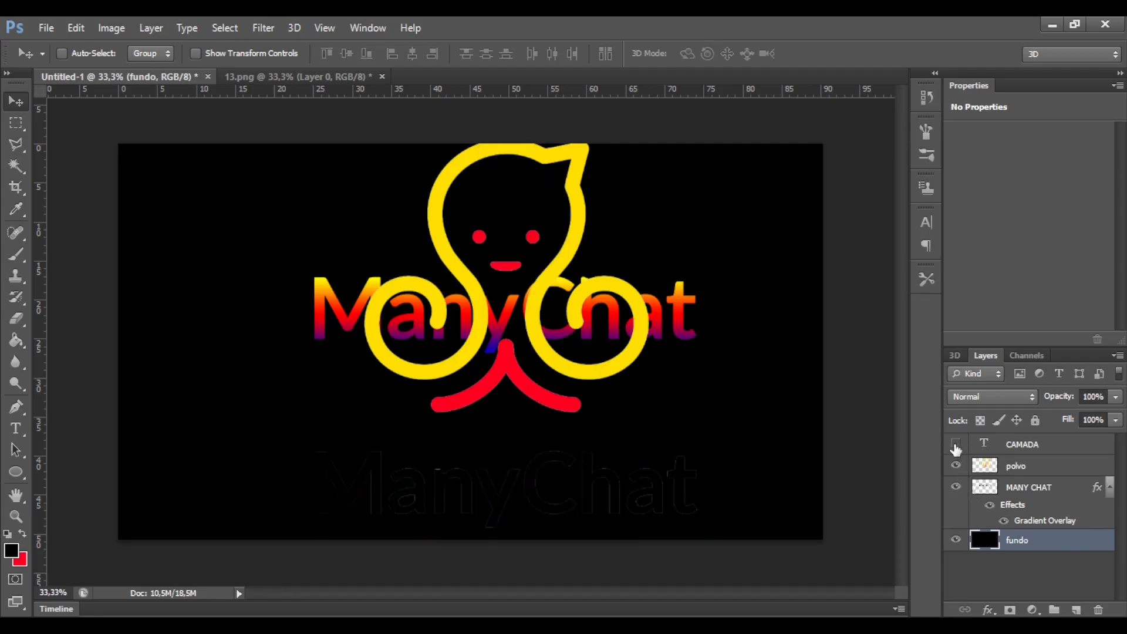
{"action": "left_click", "coordinate": [1028, 487]}
{"action": "left_click_drag", "start_coordinate": [620, 326], "coordinate": [621, 492]}
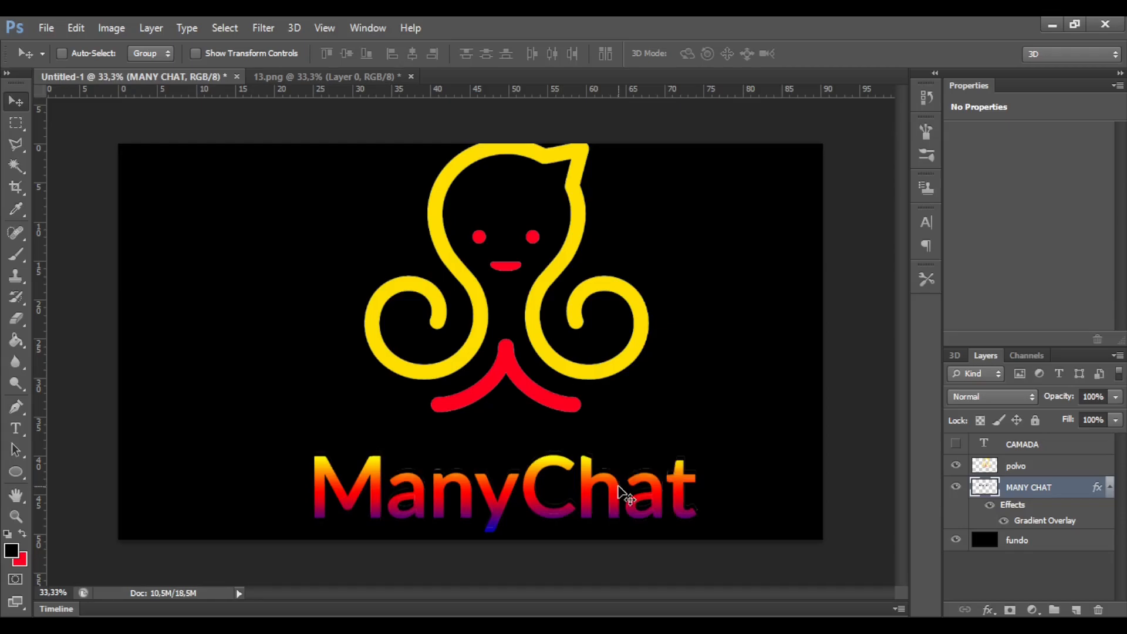
{"action": "key", "text": "Up"}
{"action": "key", "text": "Up"}
{"action": "key", "text": "Up"}
{"action": "key", "text": "Up"}
{"action": "key", "text": "Up"}
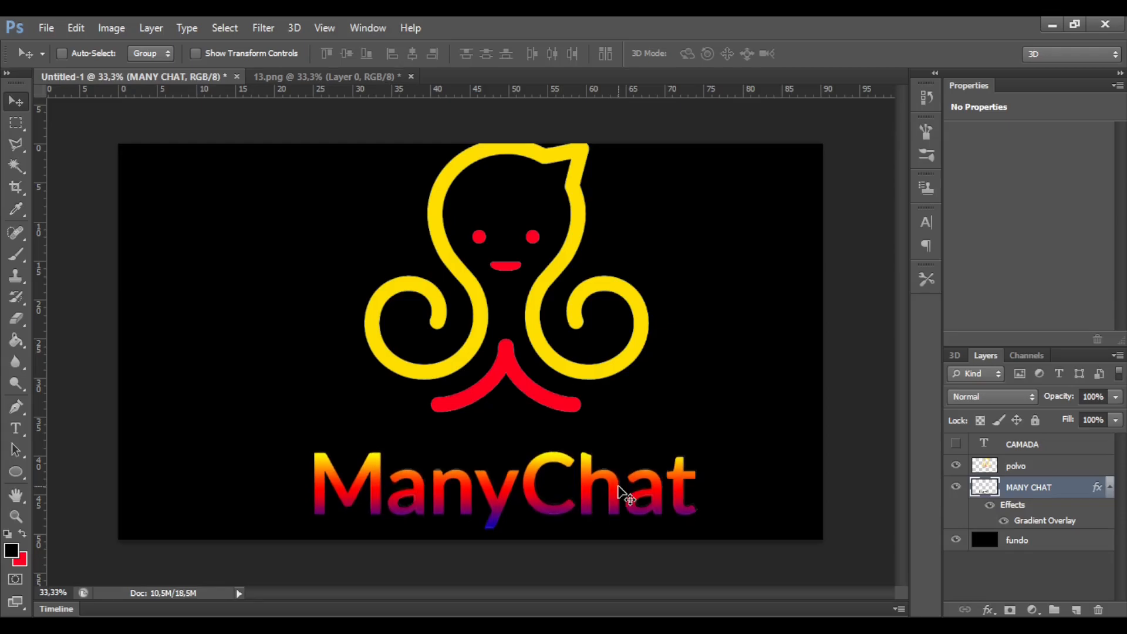